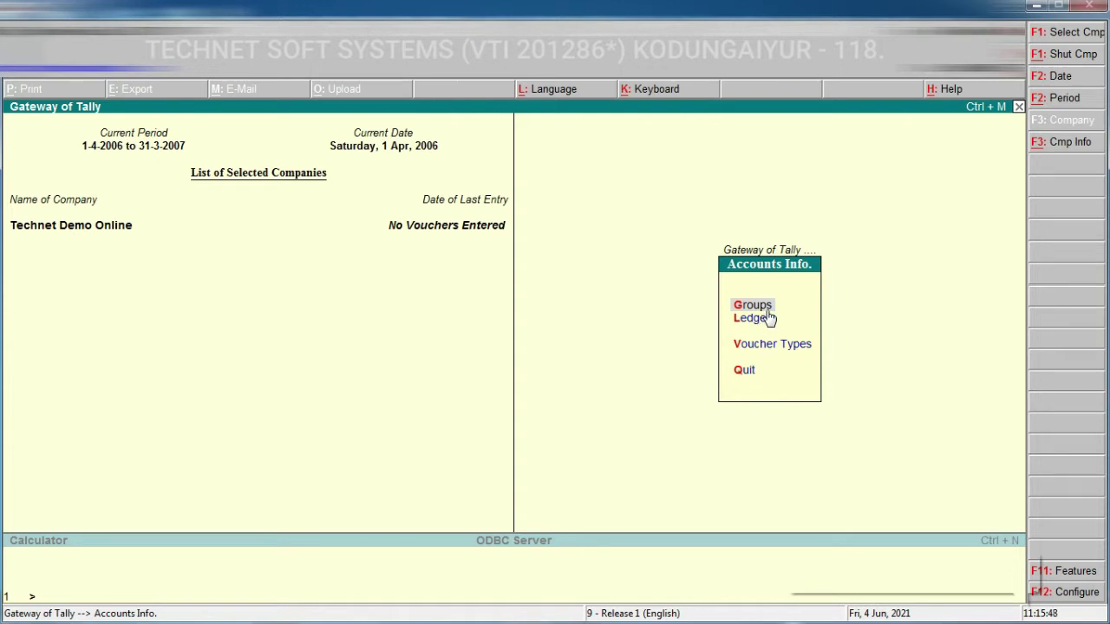
key(Return)
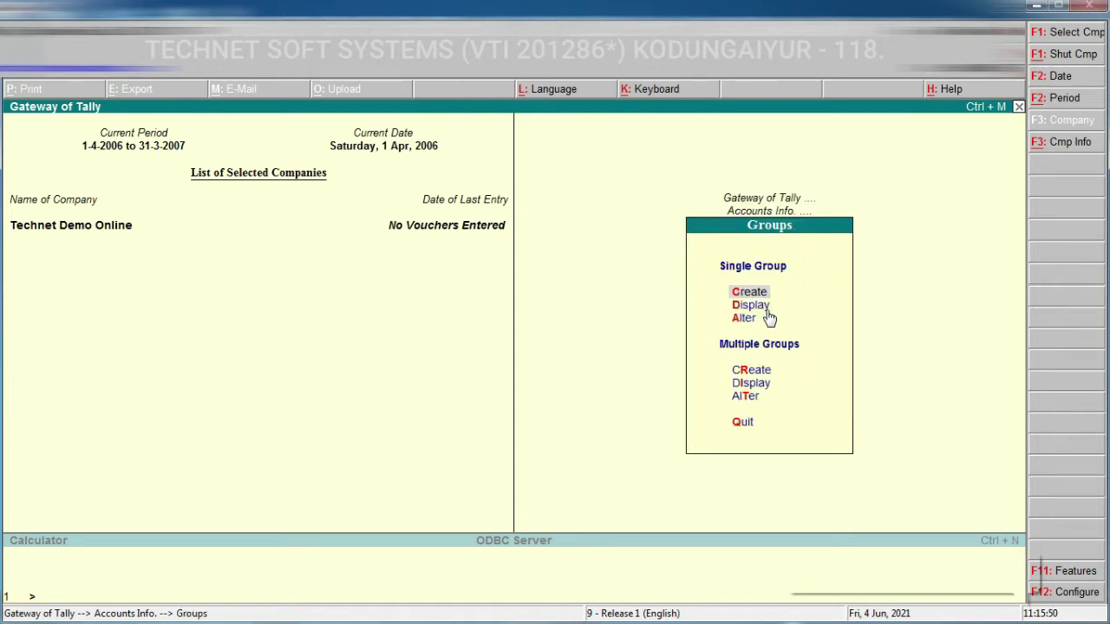
key(Escape)
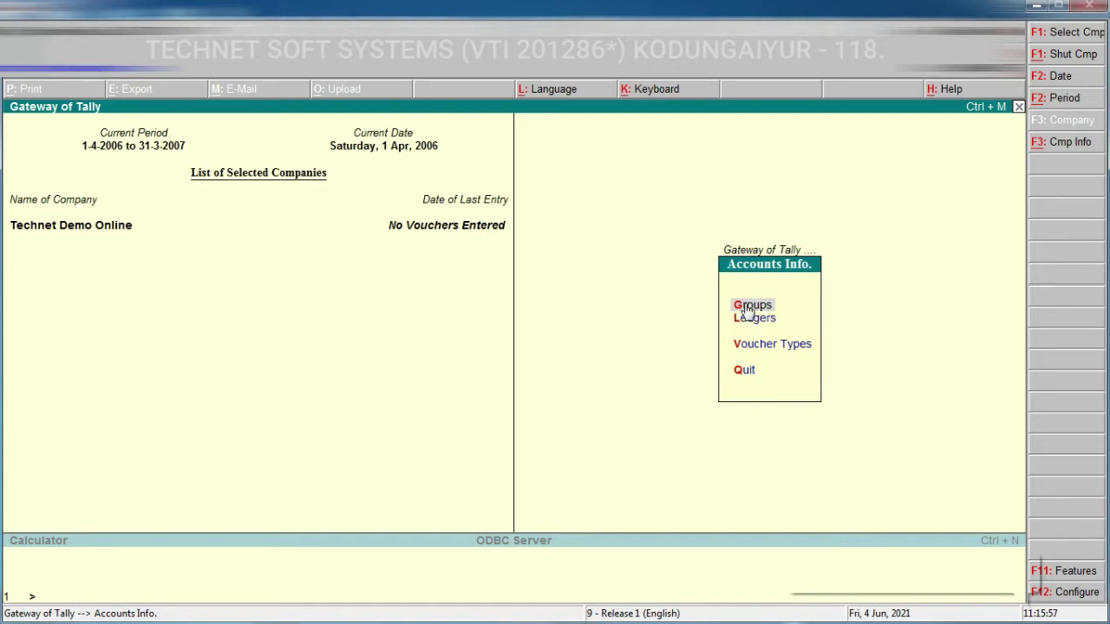
key(Down)
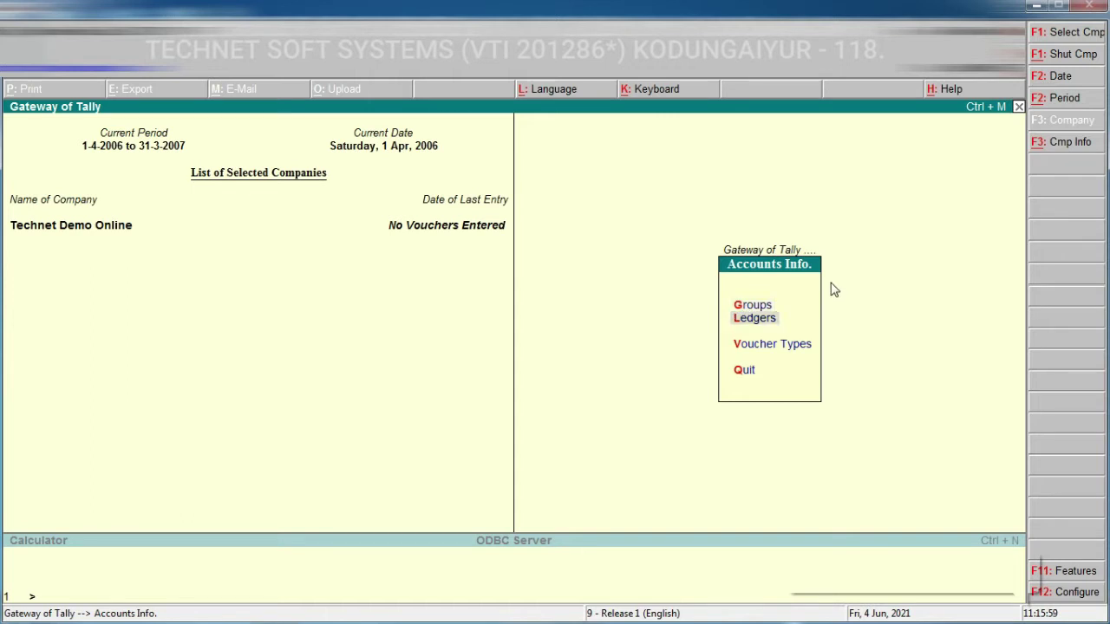
key(Up)
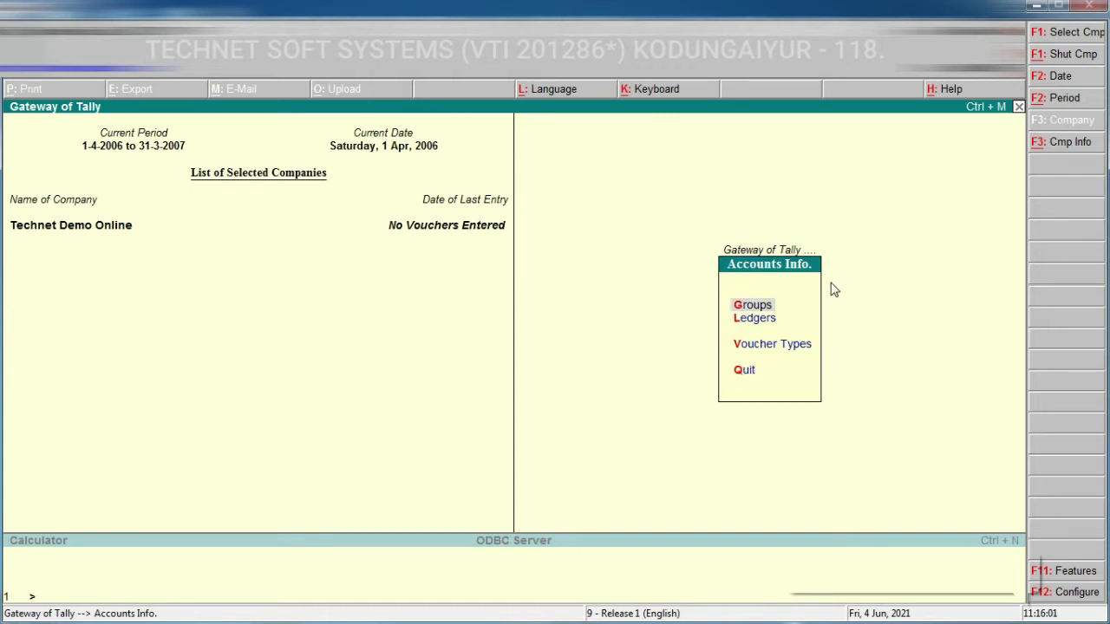
key(Down)
key(Up)
key(Up)
key(Down)
key(Up)
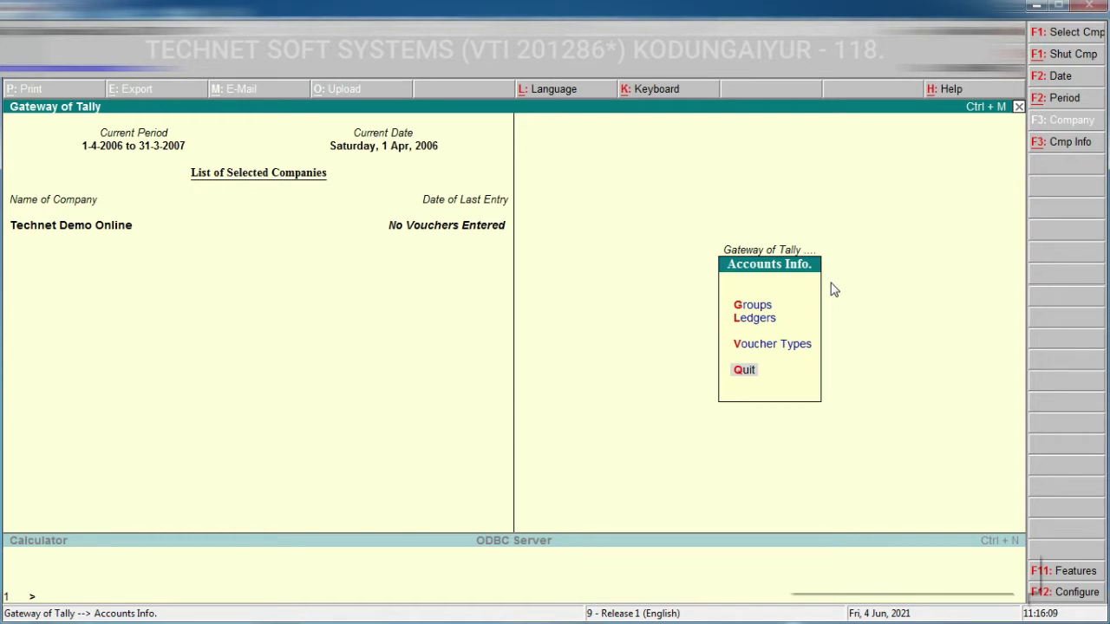
- Open the single group display and examine the full list of predefined account groups, from Bank Accounts to Unsecured Loans
key(g)
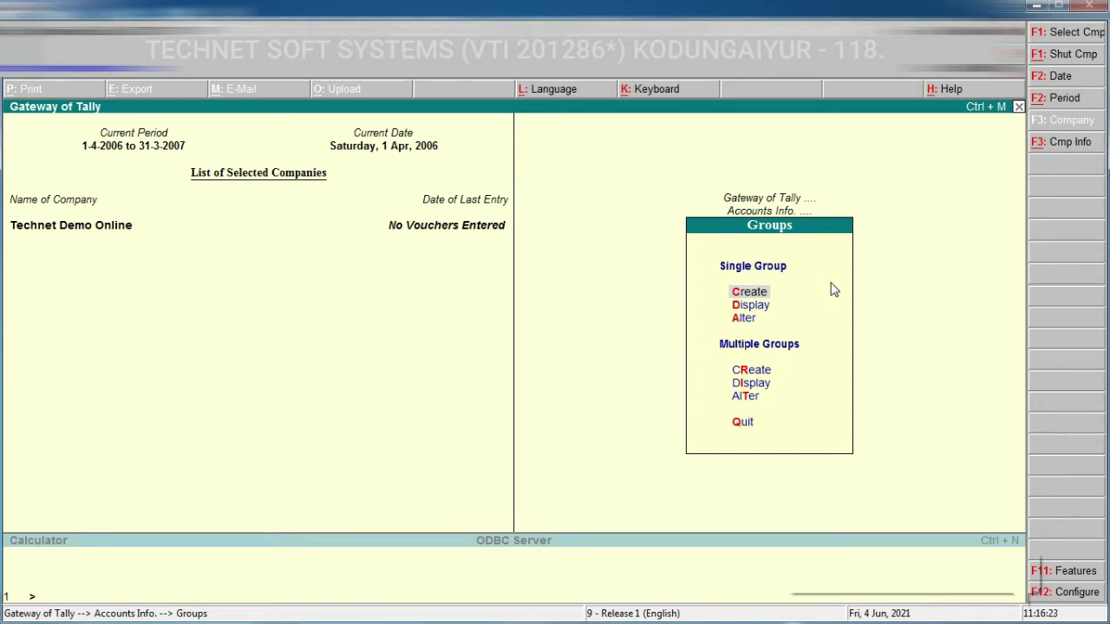
key(Down)
key(Return)
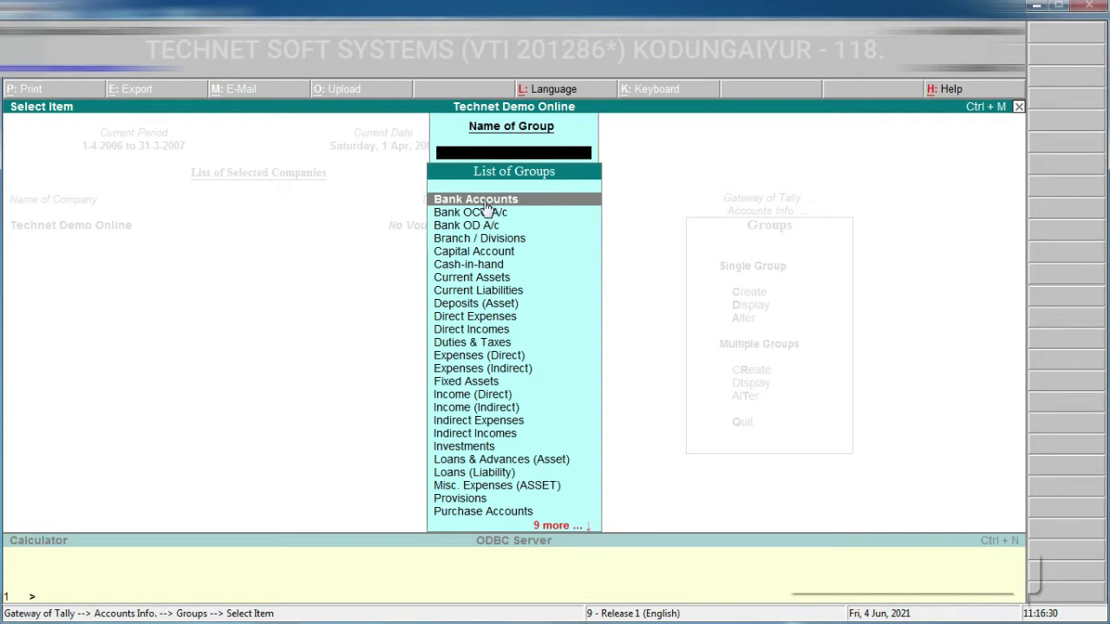
key(Down)
key(Down)
key(Down)
key(Down)
key(Down)
key(Down)
key(Down)
key(Down)
key(Down)
key(Down)
key(Down)
key(Down)
key(Down)
key(Down)
key(Down)
key(Down)
key(Down)
key(Down)
key(Down)
key(Down)
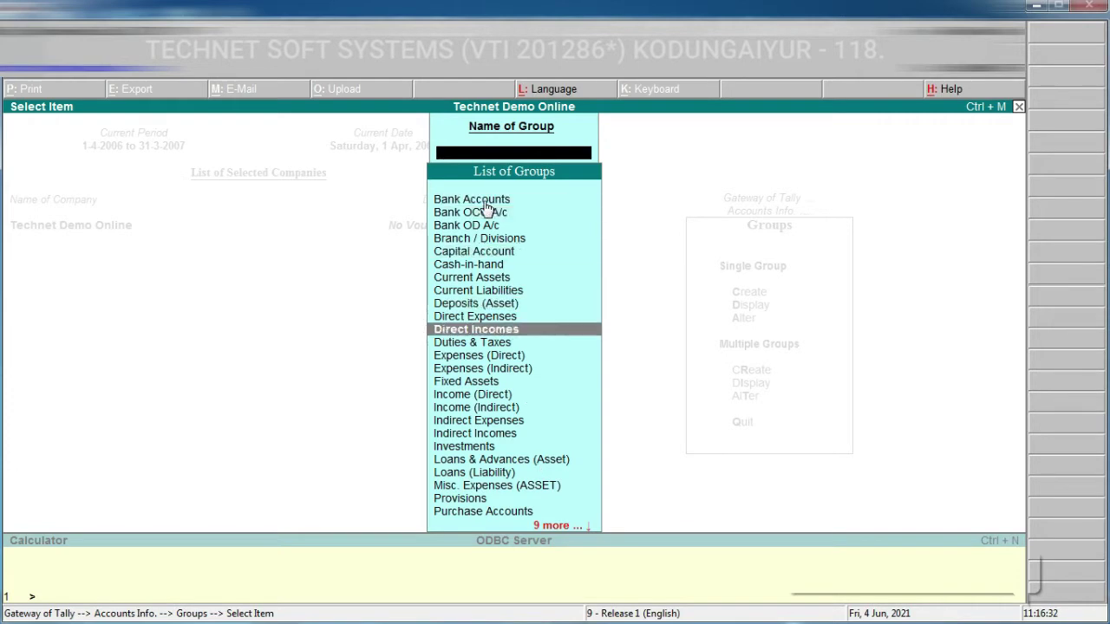
key(Up)
key(Up)
key(Up)
key(Up)
key(Up)
key(Up)
key(Up)
key(Up)
key(Up)
key(Up)
key(Up)
key(Up)
key(Up)
key(Up)
key(Up)
key(Up)
key(Up)
key(Up)
key(Up)
key(Up)
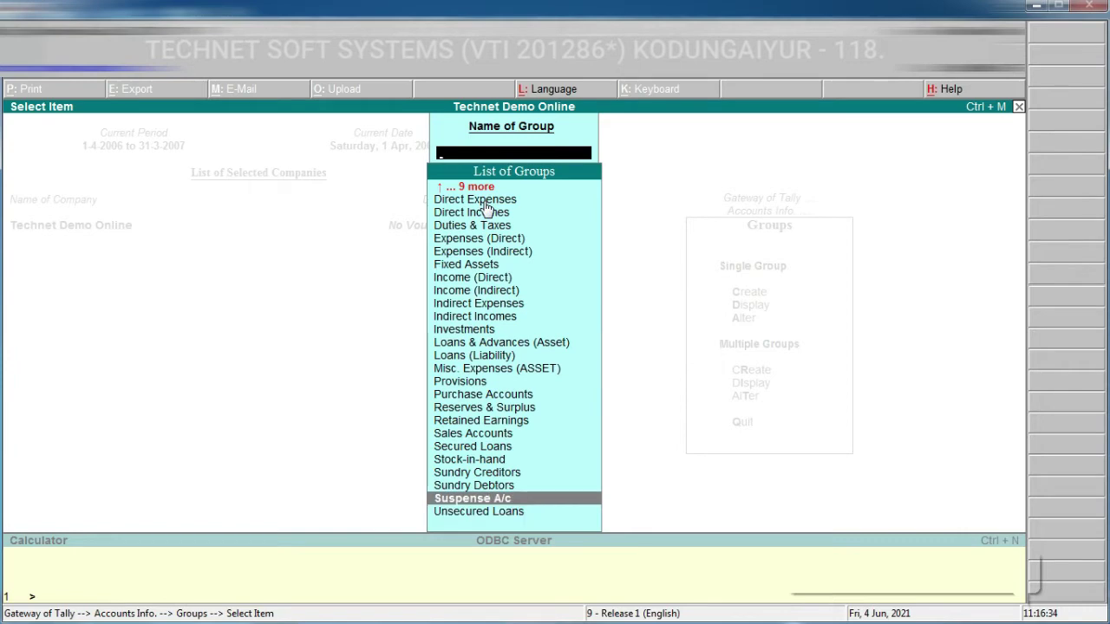
key(Up)
key(Up)
key(Up)
key(Up)
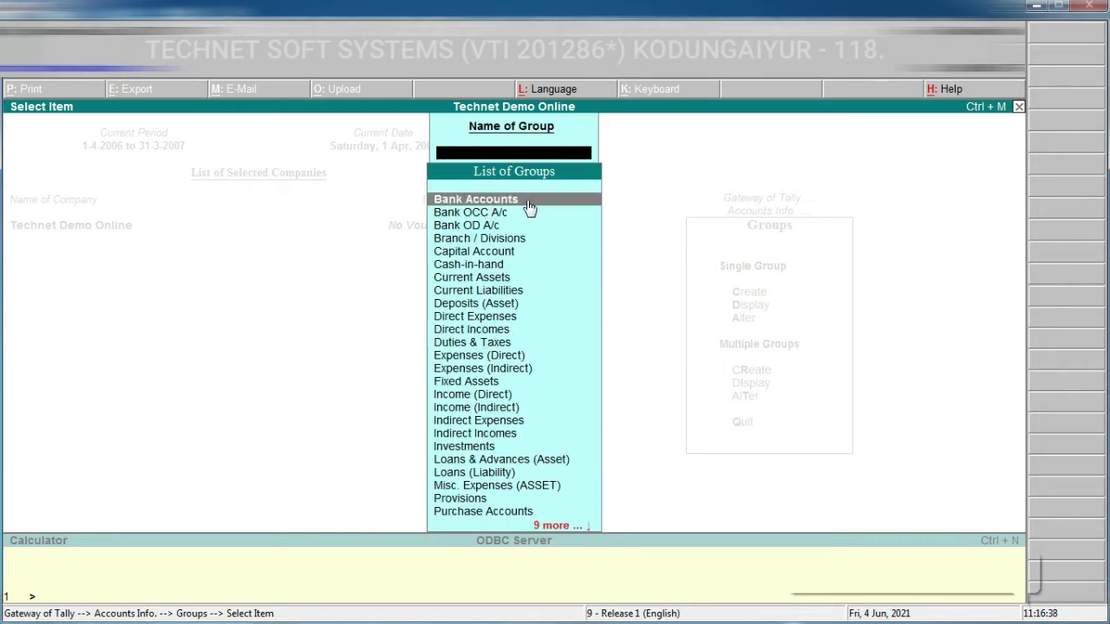
key(Escape)
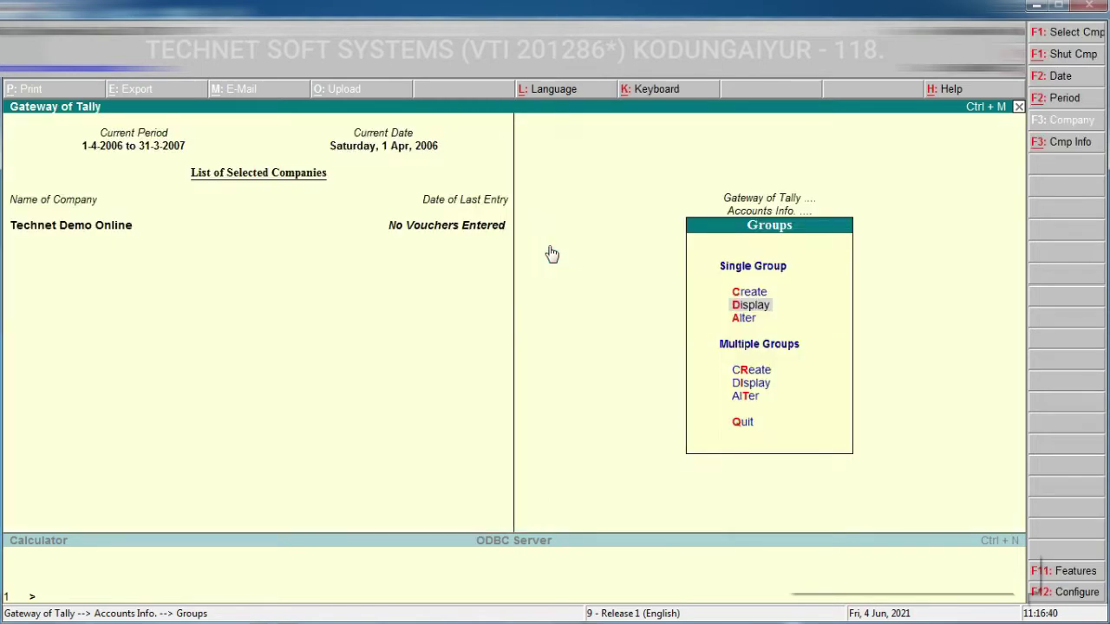
- Create a single group named Computers under Fixed Assets, keeping the sub-ledger and nett balance options at No, and save it
key(Up)
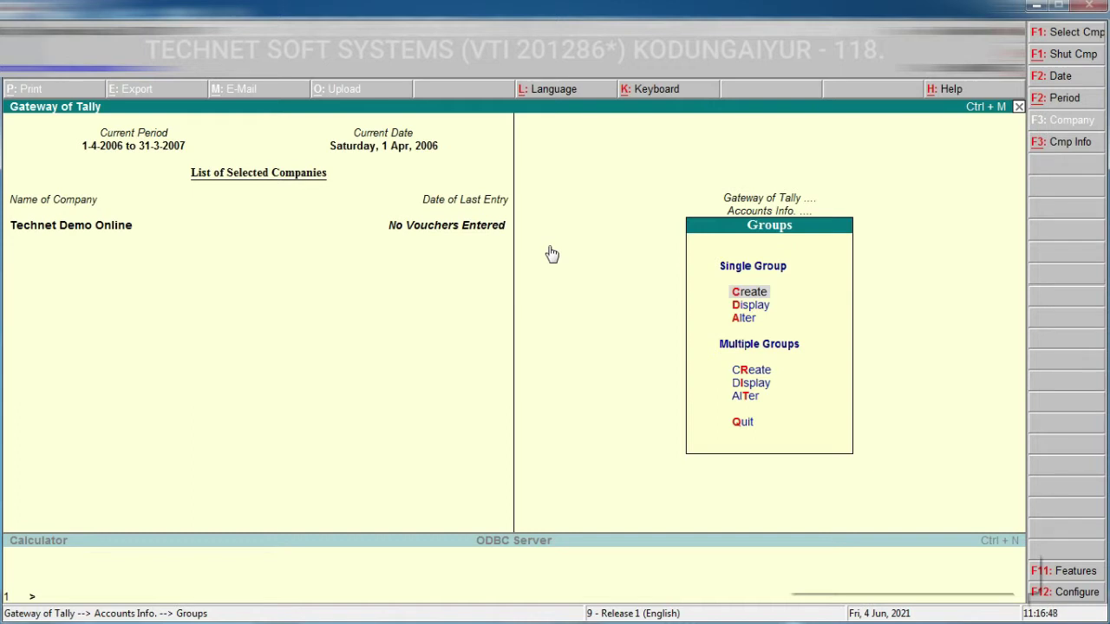
key(Return)
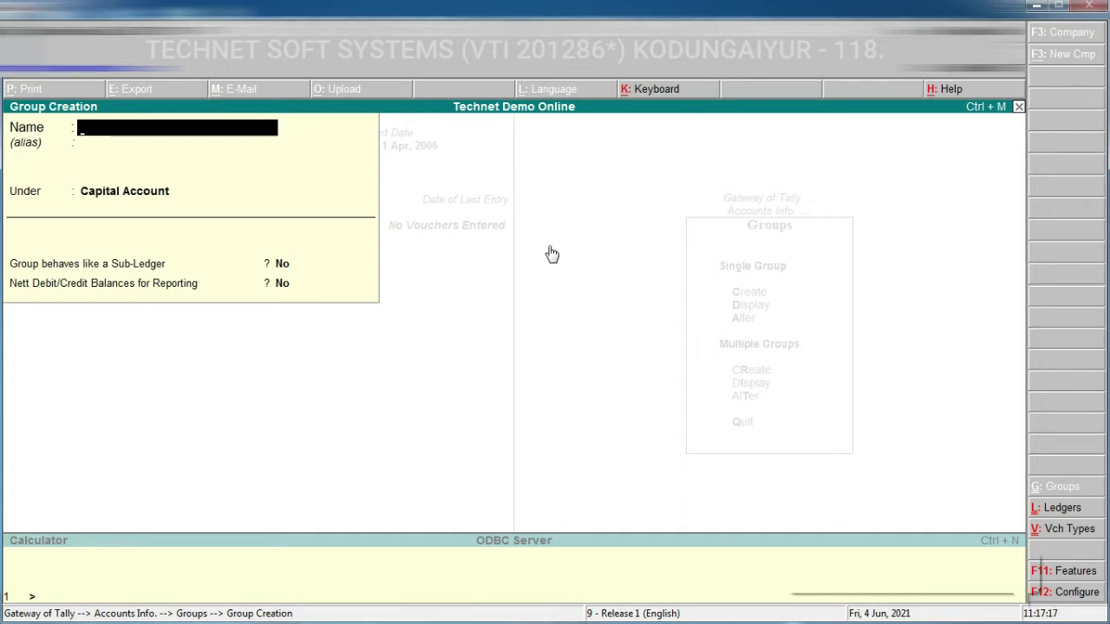
text(Computer)
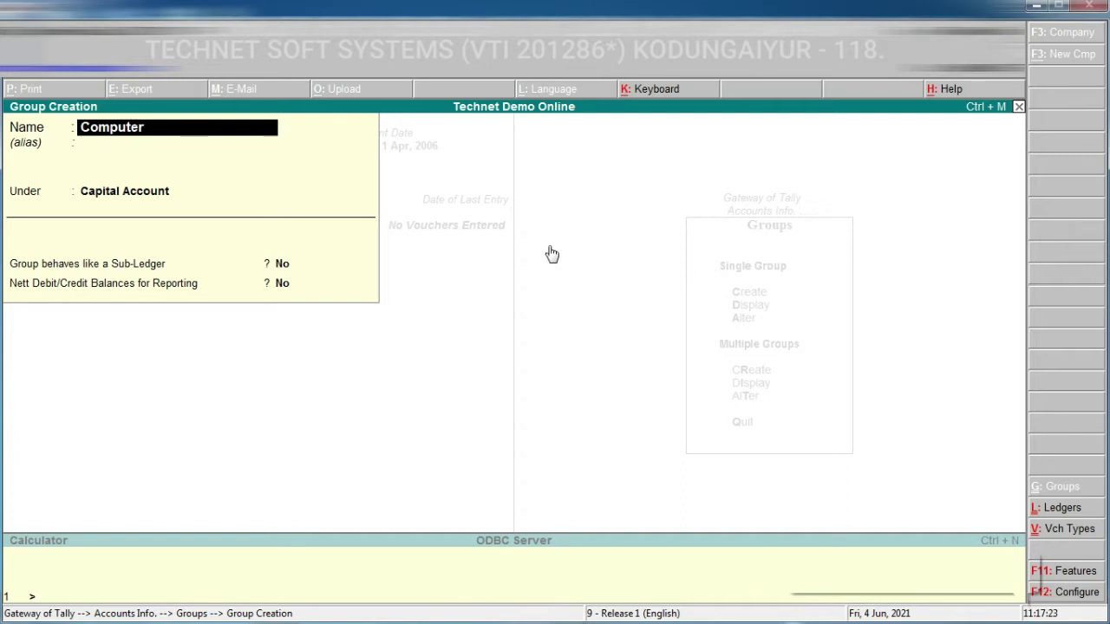
text(s)
key(Return)
key(Return)
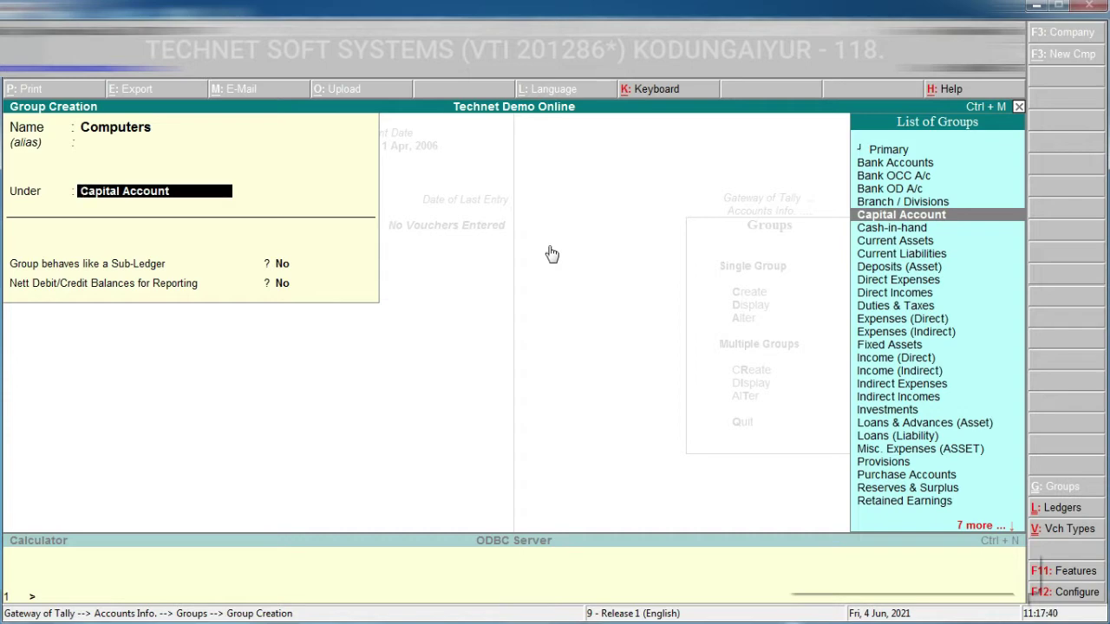
text(F)
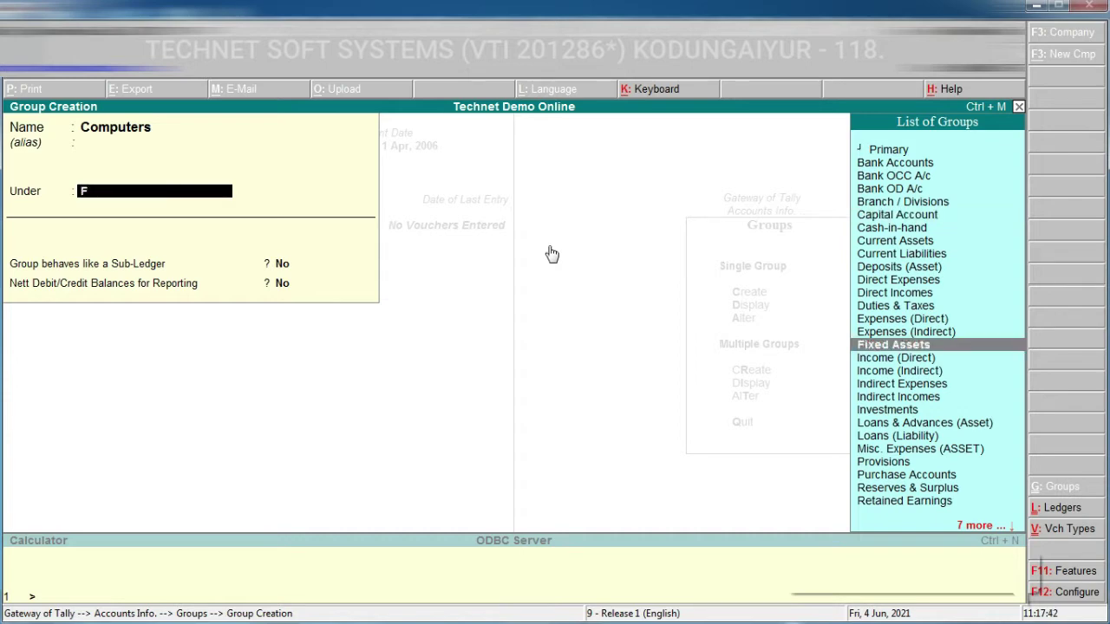
key(Return)
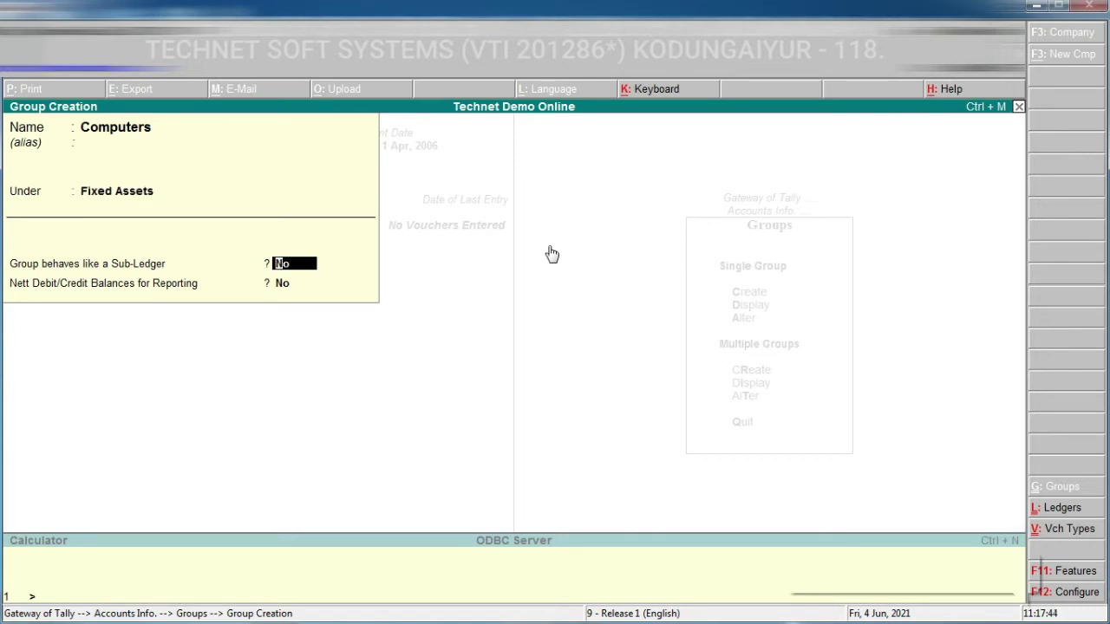
key(Return)
key(Return)
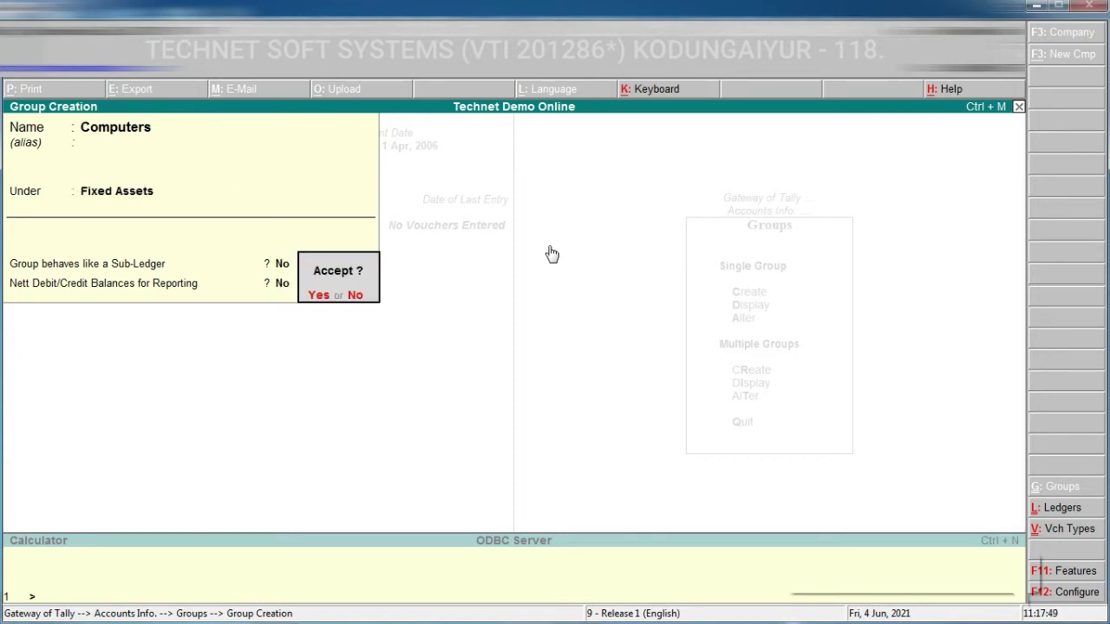
key(Return)
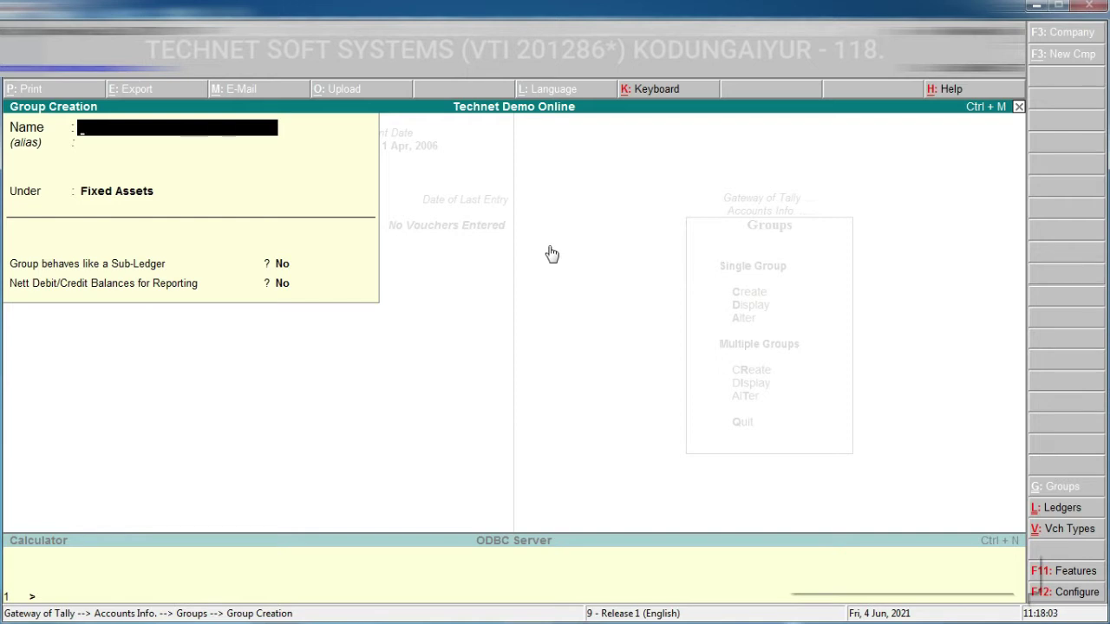
- Create a group named Furniture under Fixed Assets, without an alias and with both reporting options at No, and save it
text(Furniture)
key(Return)
key(Return)
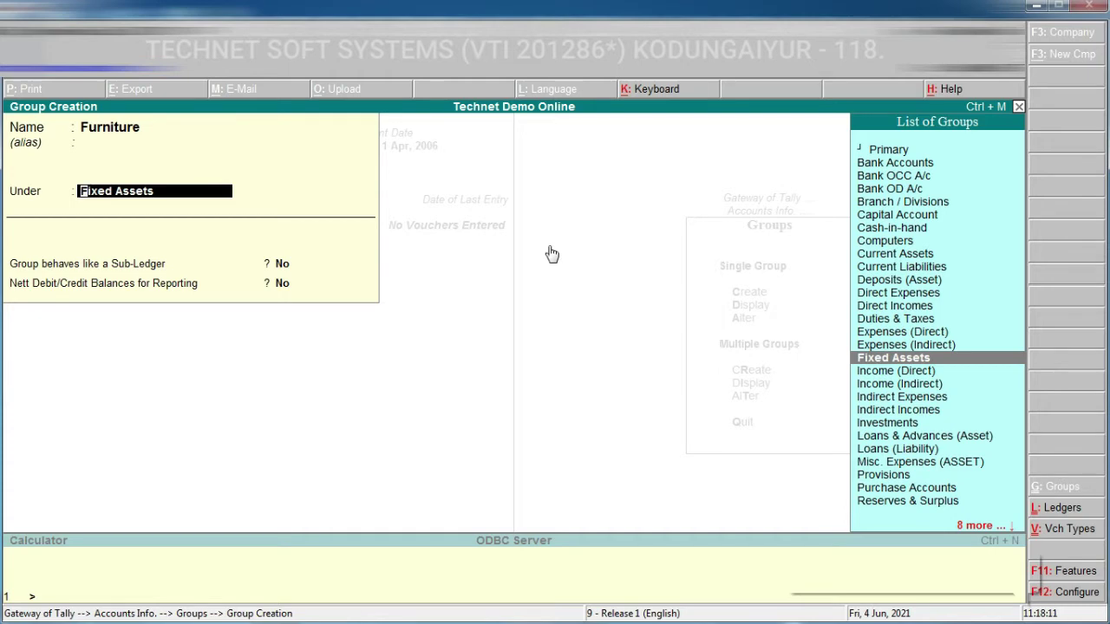
key(Return)
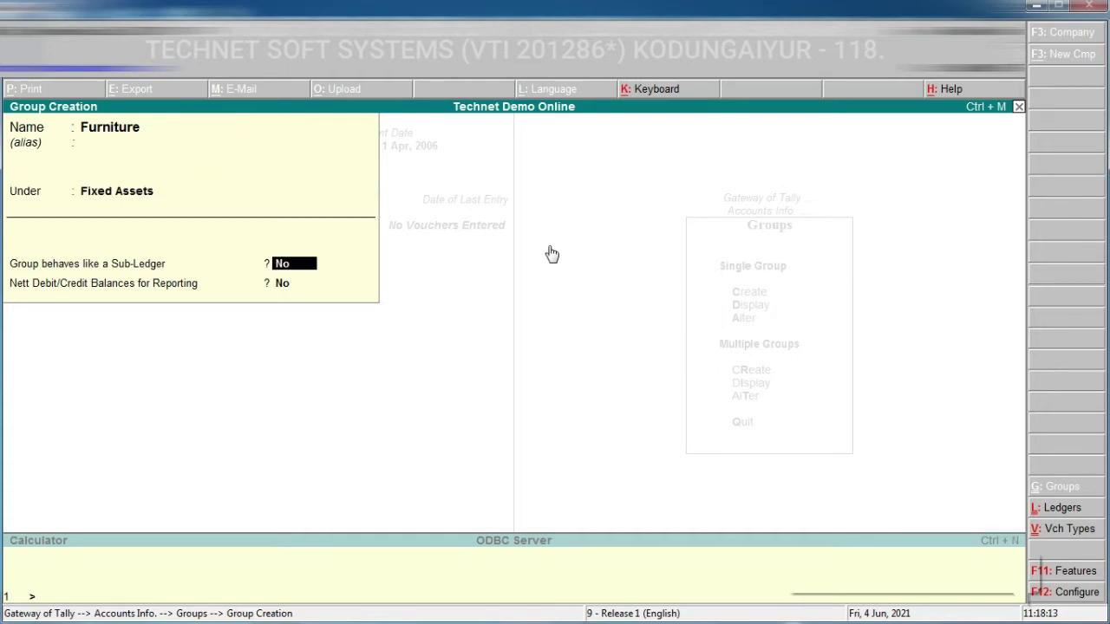
key(Return)
key(Return)
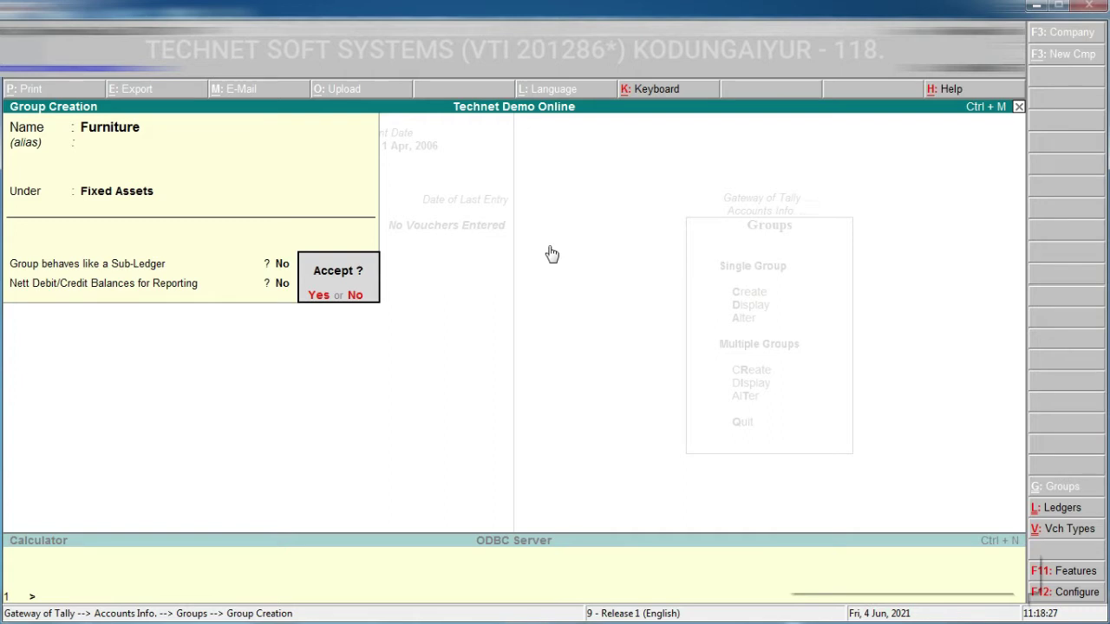
key(Return)
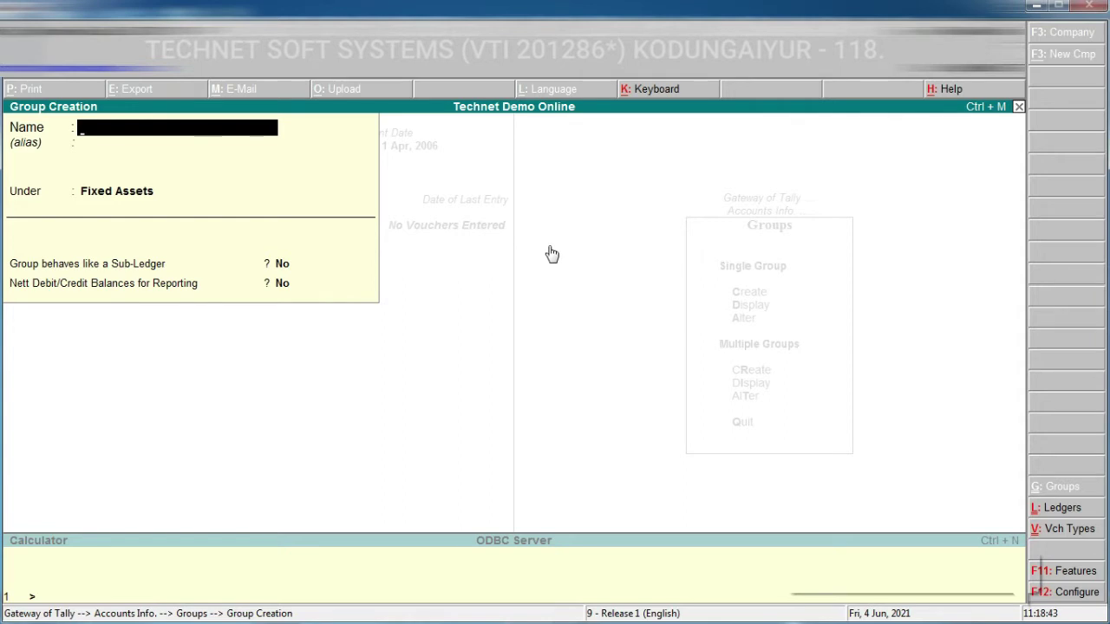
- Name the new group Building and leave its alias blank
text(Building)
key(Return)
key(Return)
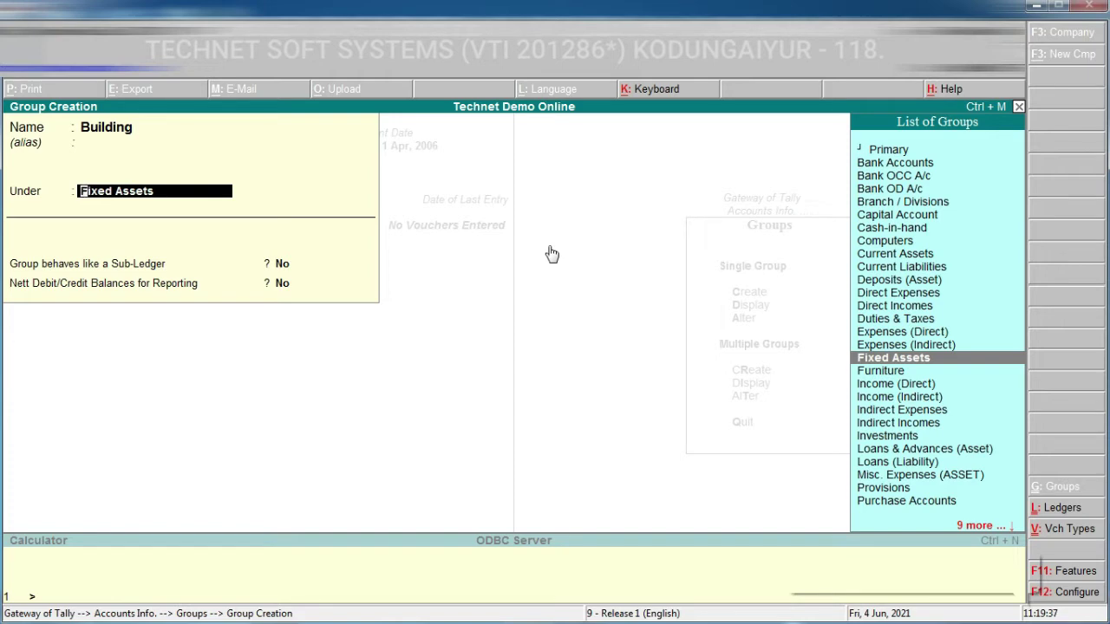
key(Up)
key(Up)
key(Up)
key(Up)
key(Up)
key(Up)
key(Up)
key(Up)
key(Up)
key(Up)
key(Up)
key(Up)
key(Up)
key(Up)
key(Up)
key(Up)
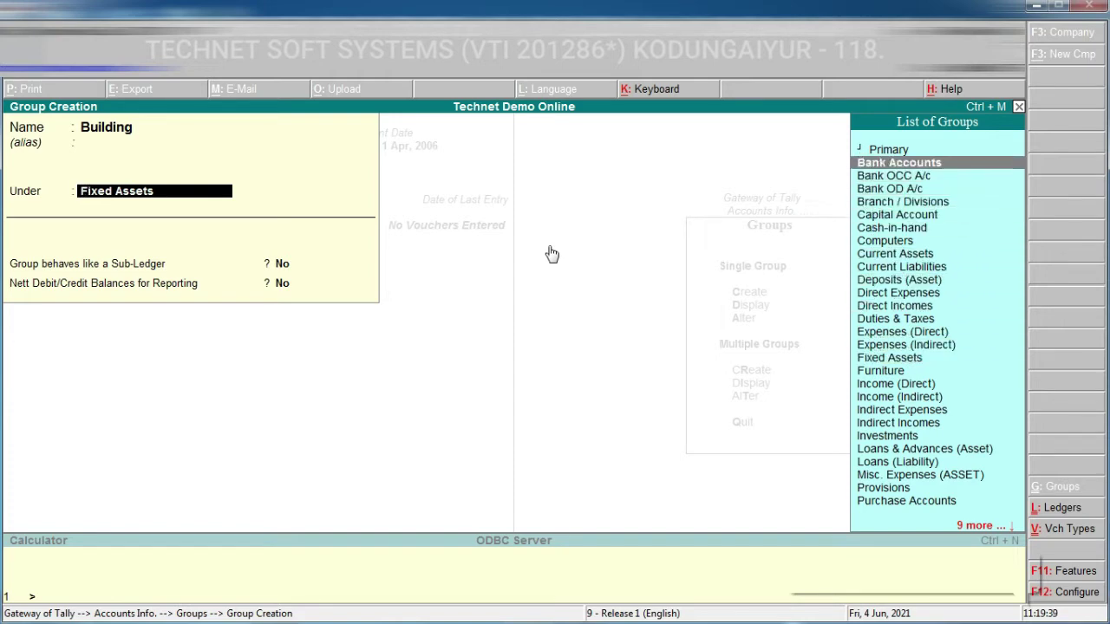
key(Down)
key(Down)
key(Down)
key(Down)
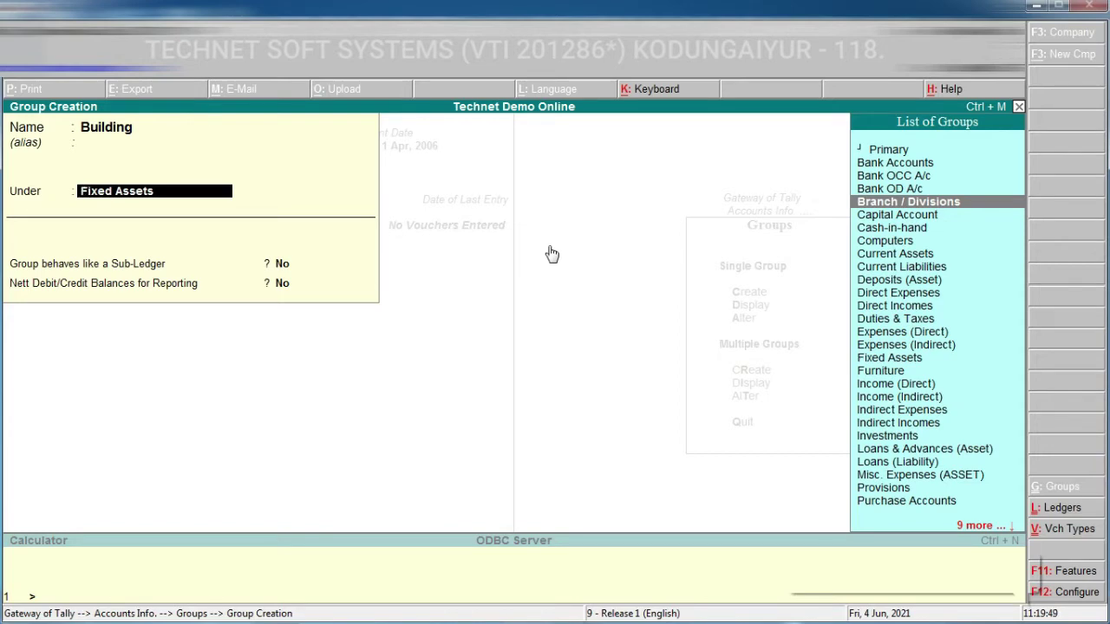
key(space)
key(BackSpace)
key(BackSpace)
key(BackSpace)
key(BackSpace)
key(BackSpace)
key(BackSpace)
key(BackSpace)
key(BackSpace)
key(BackSpace)
key(BackSpace)
key(BackSpace)
key(BackSpace)
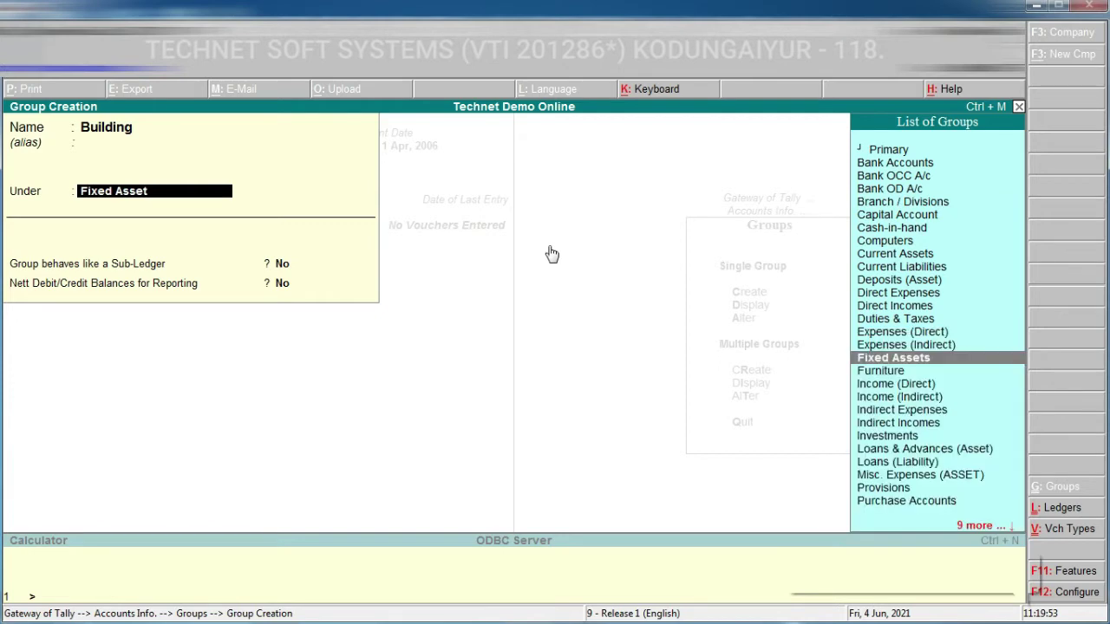
- Place the Building group under Primary
text(P)
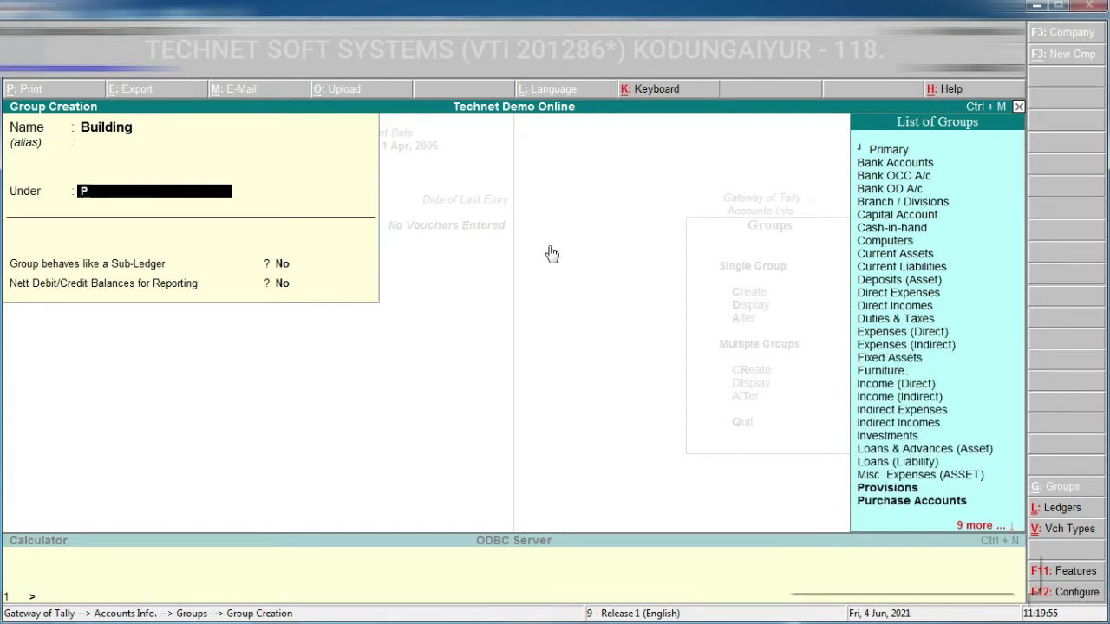
key(Down)
key(Up)
key(Down)
key(Up)
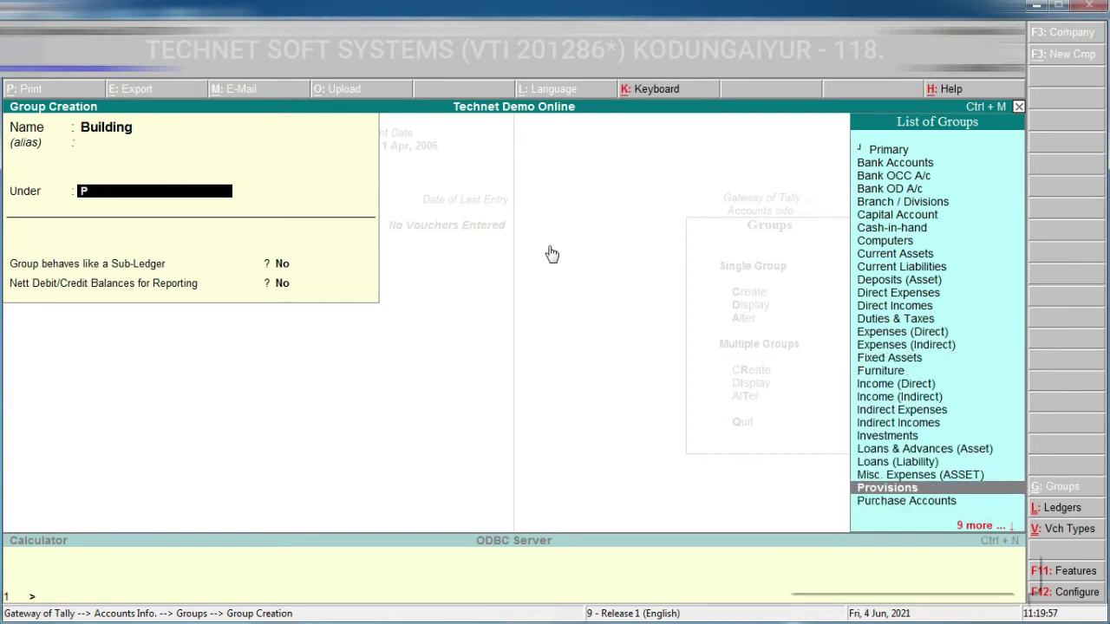
key(Down)
key(Up)
key(Up)
key(Up)
key(Up)
key(Up)
key(Up)
key(Up)
key(Up)
key(Up)
key(Up)
key(Up)
key(Up)
key(Up)
key(Up)
key(Up)
key(Up)
key(Up)
key(Up)
key(Up)
key(Up)
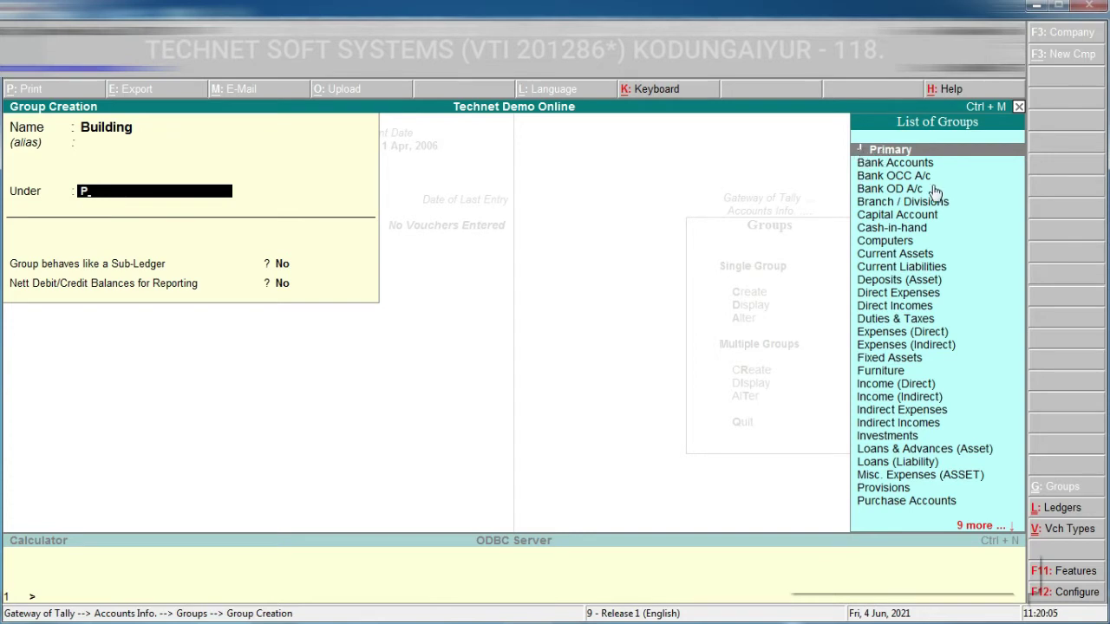
key(Return)
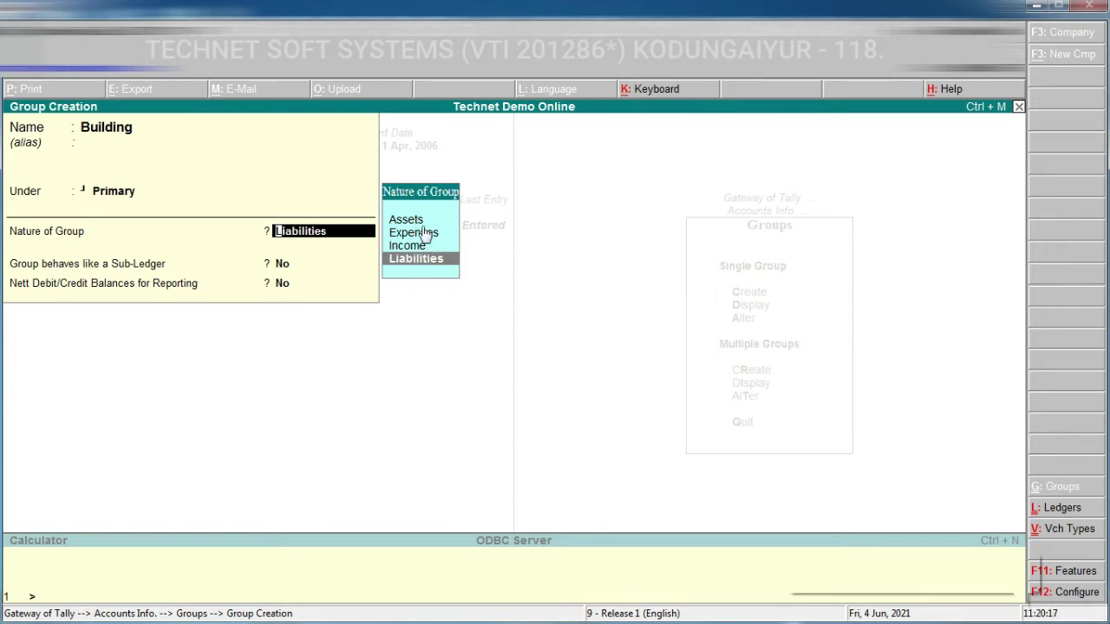
- Set the Building group's nature to Assets, keep the remaining options at No, save it and leave group creation
key(Up)
key(Up)
key(Up)
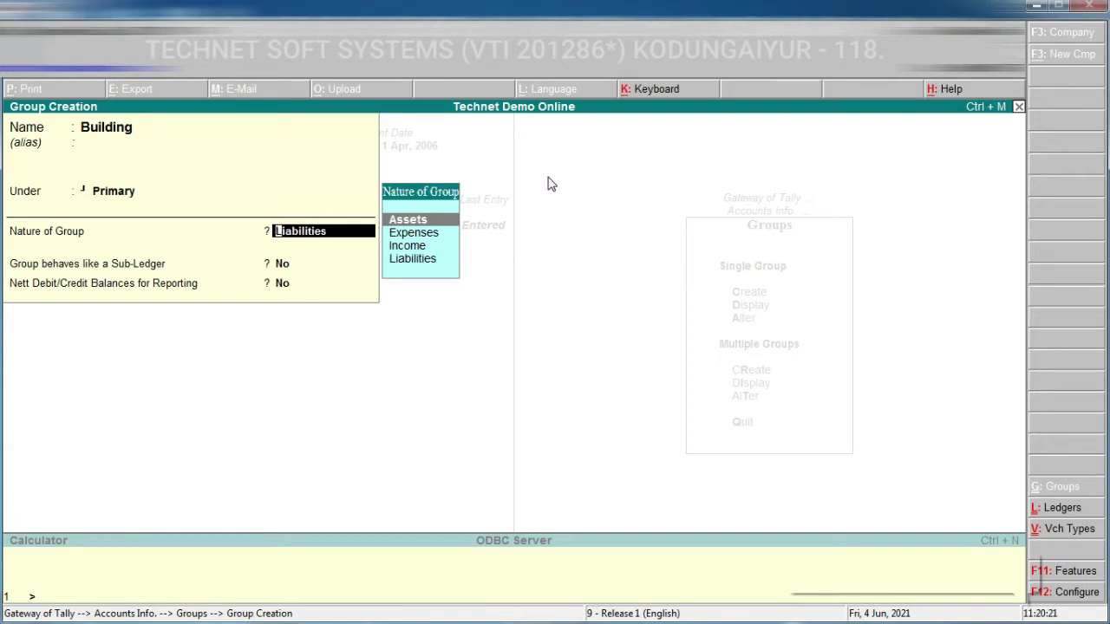
key(Return)
key(Return)
key(Return)
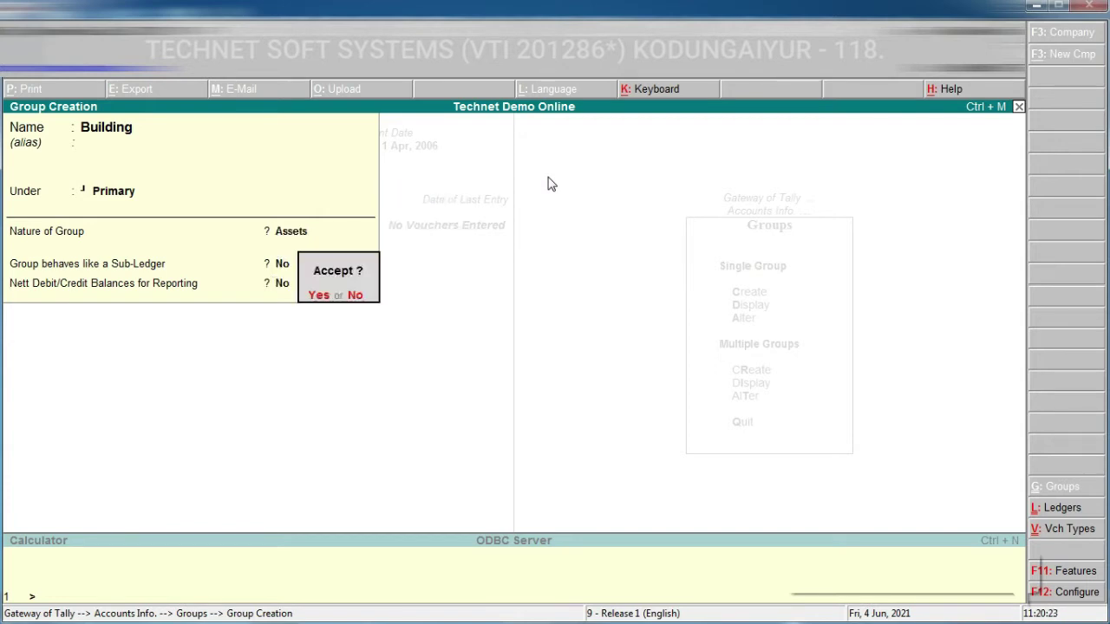
key(Return)
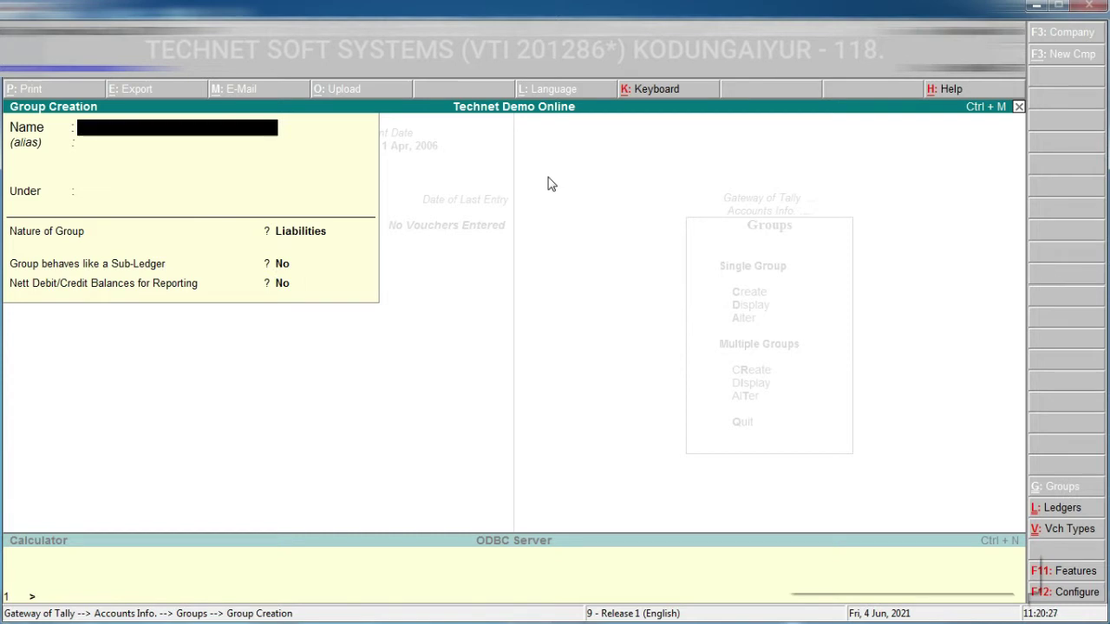
key(Escape)
key(Return)
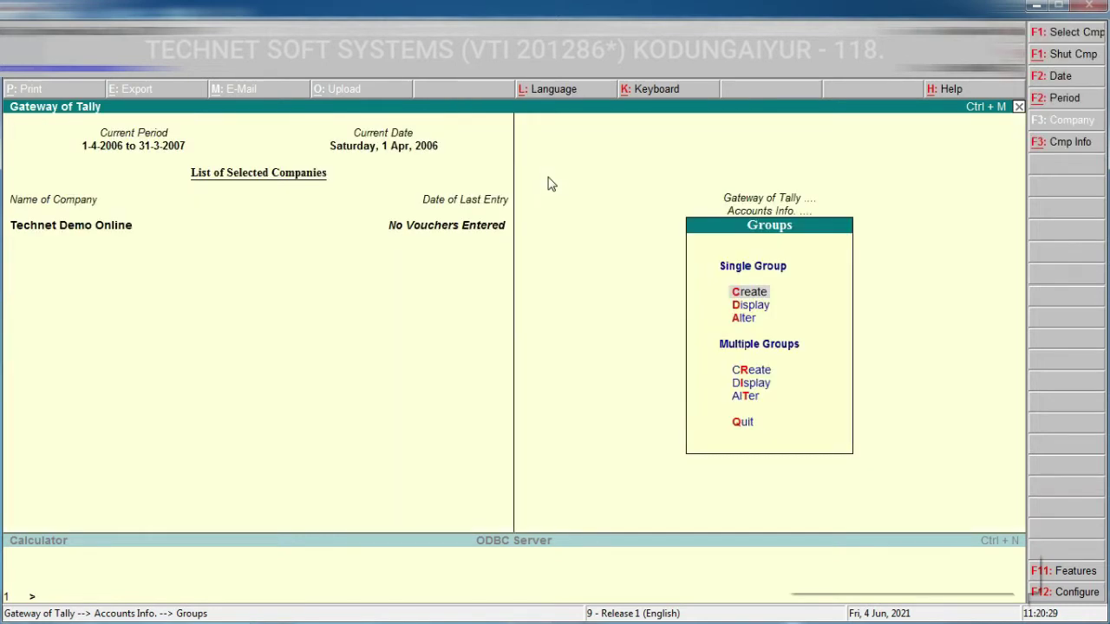
- Leave the group menu and start a new single ledger named Computer, leaving its alias blank
key(Escape)
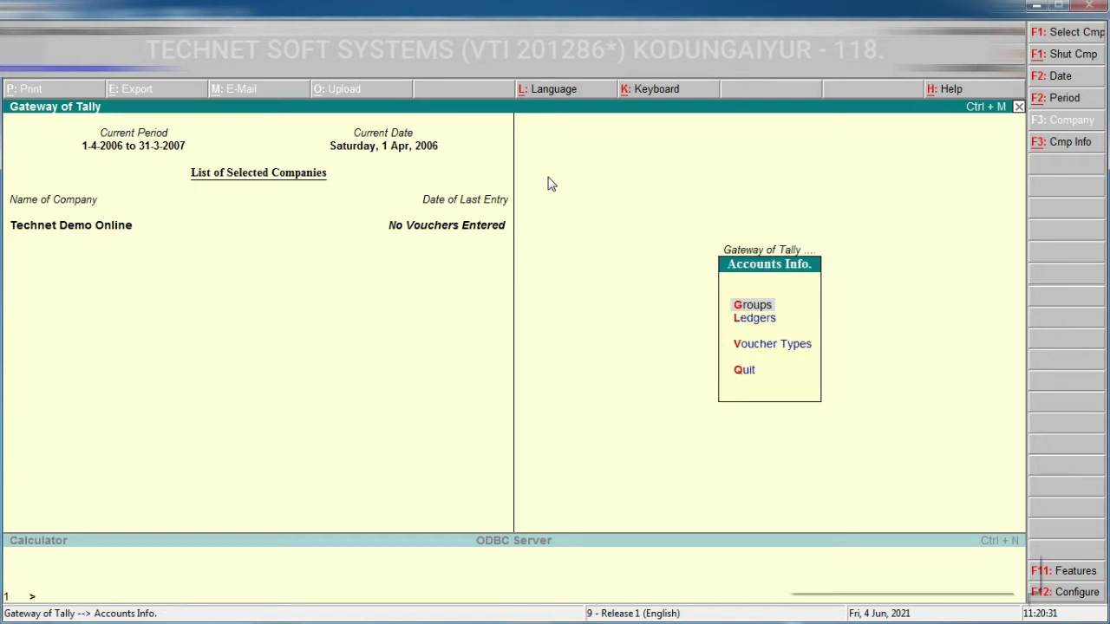
key(Down)
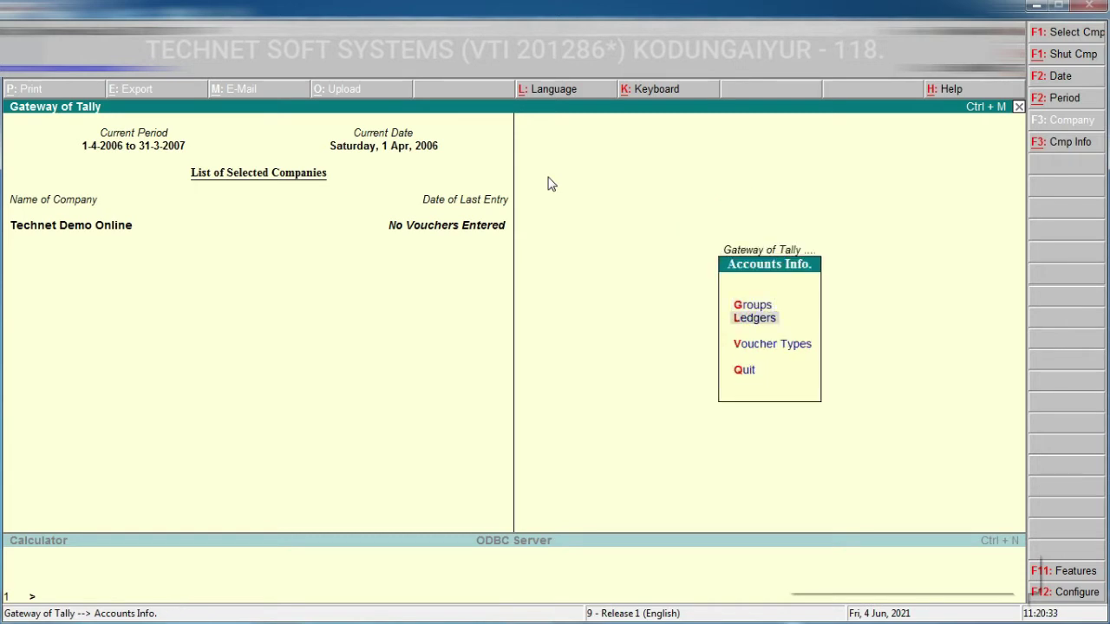
key(Return)
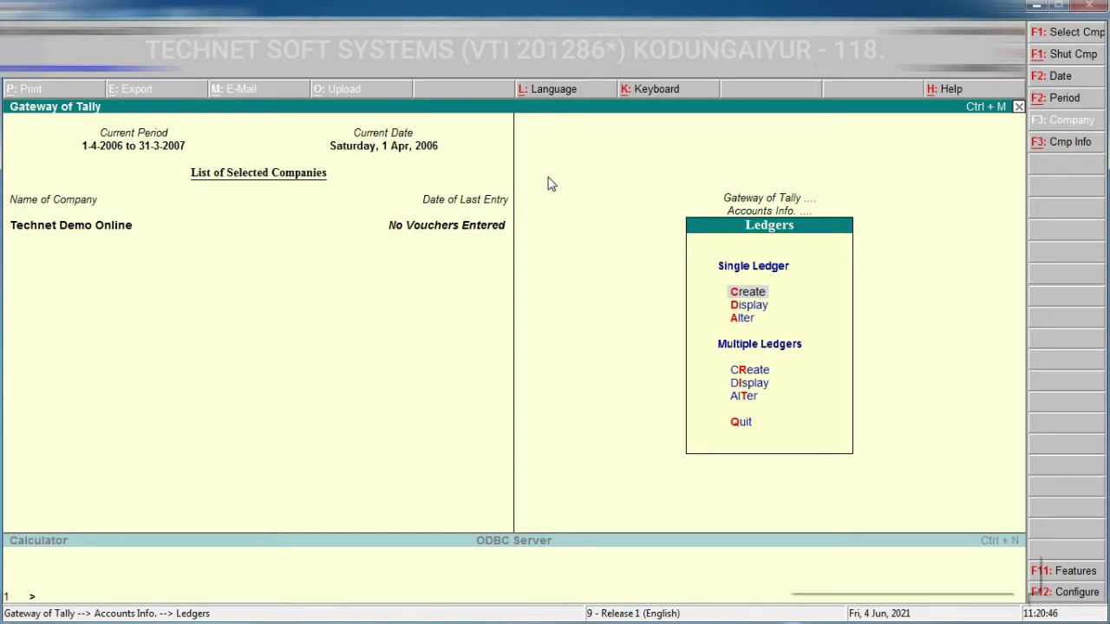
key(Return)
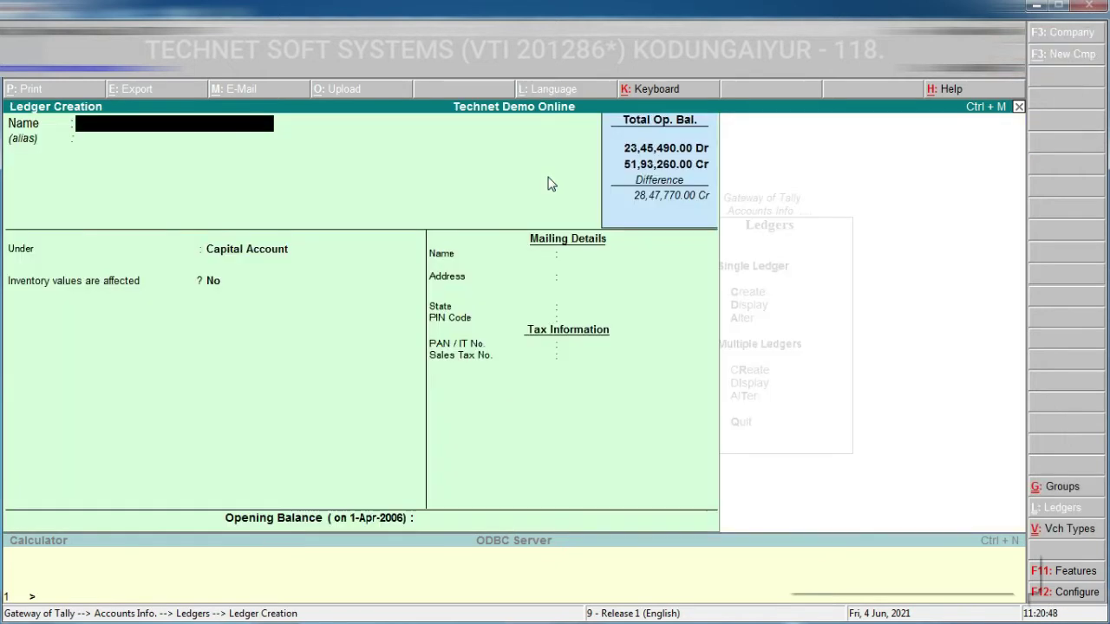
text(Computer)
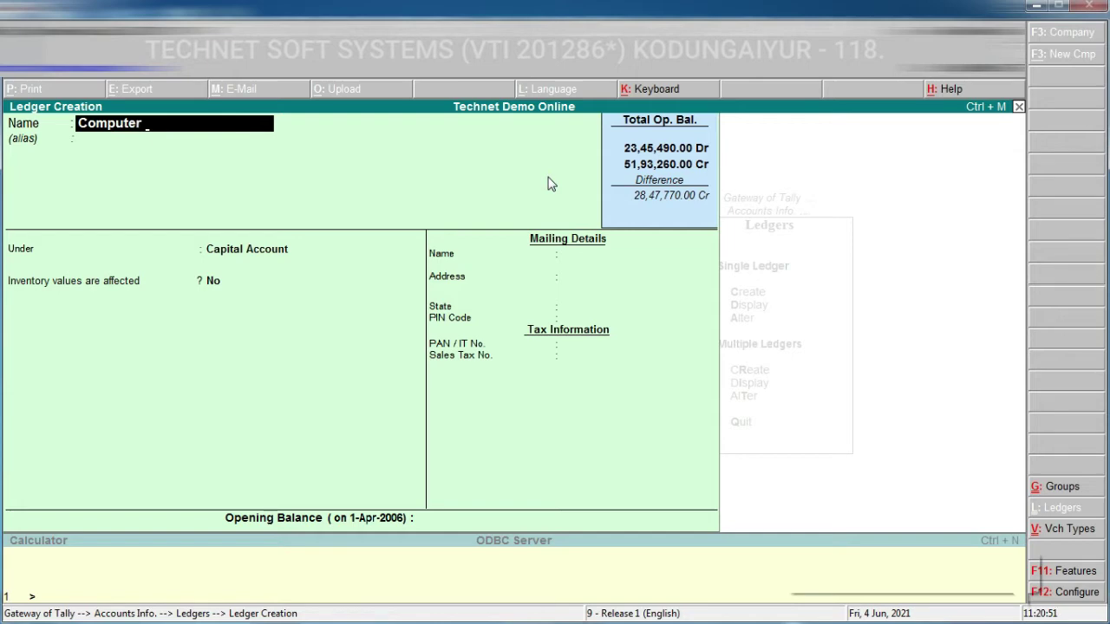
key(Return)
key(Return)
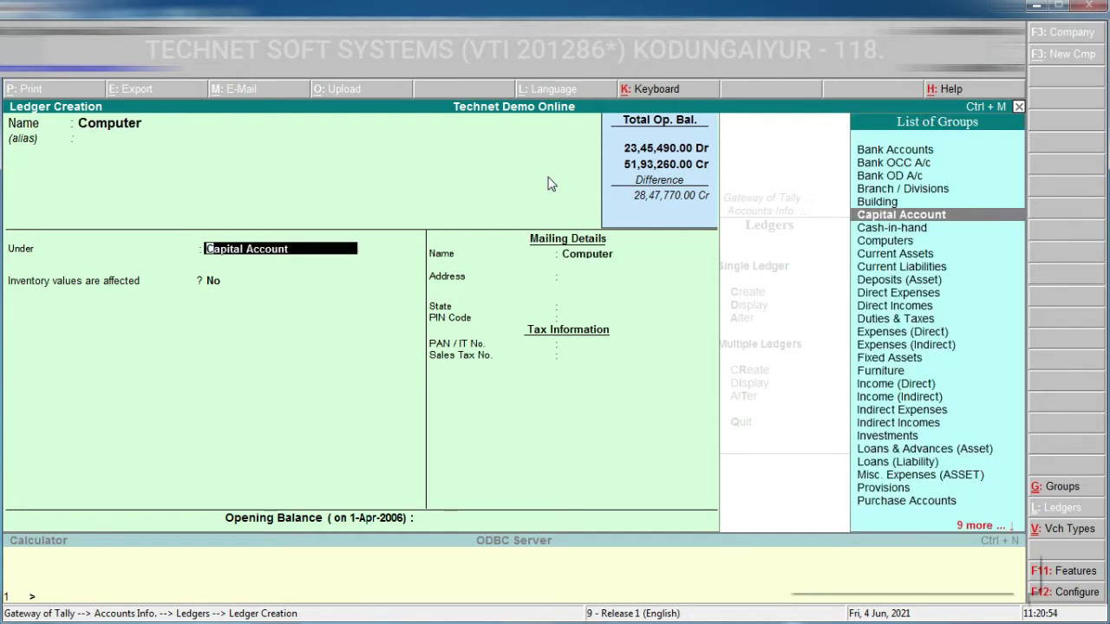
- Place the Computer ledger under Computers, keep inventory values at No, set its opening balance to 1,40,600 Dr and save it
text(Co)
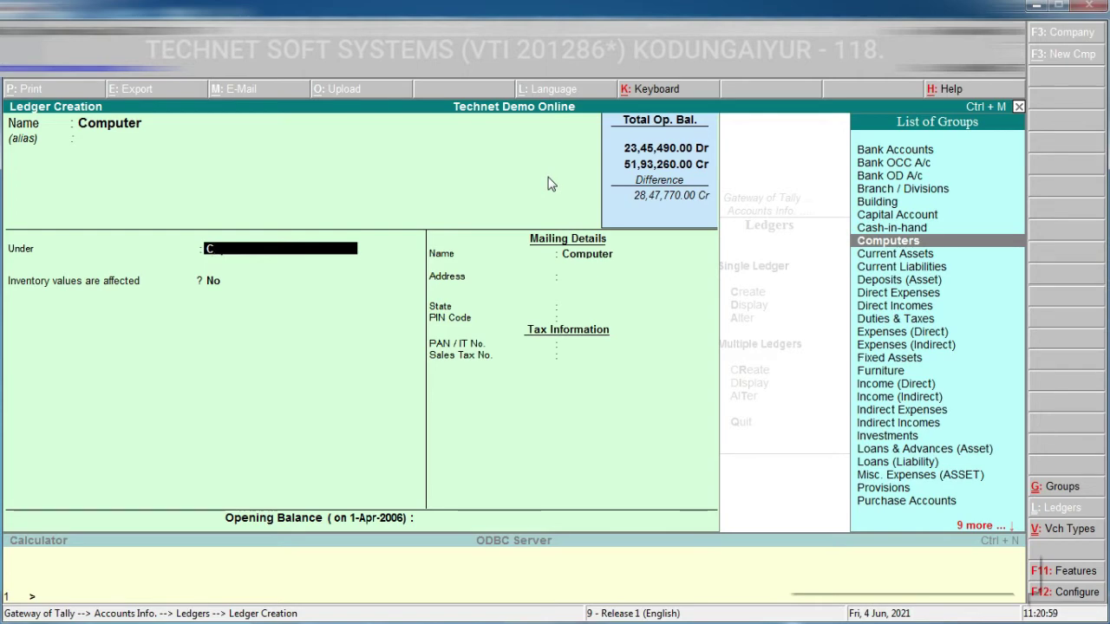
key(Return)
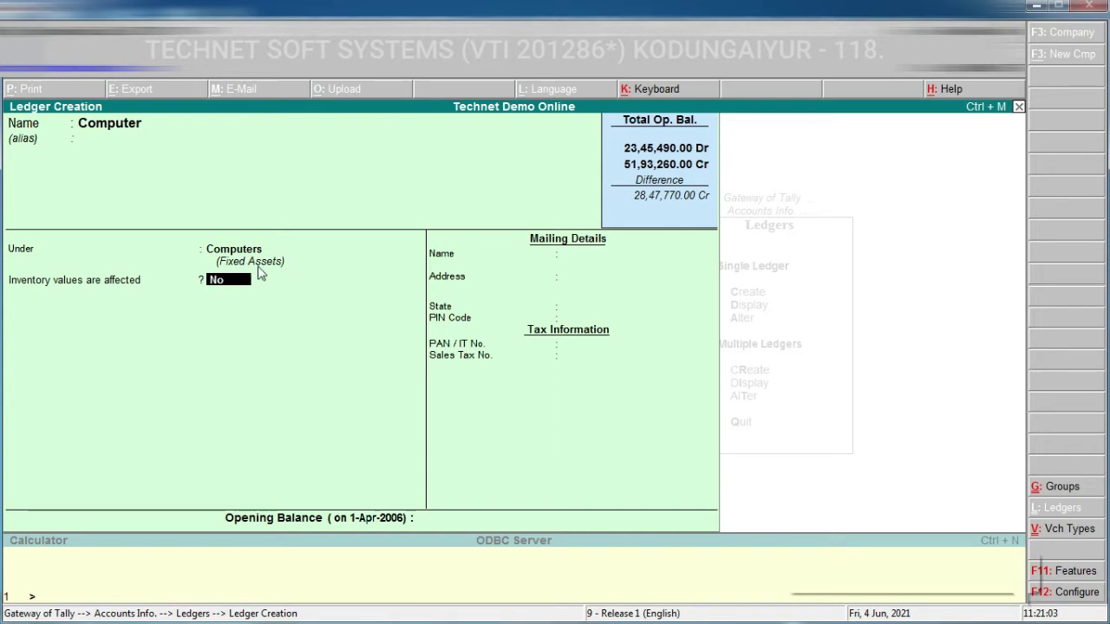
key(Return)
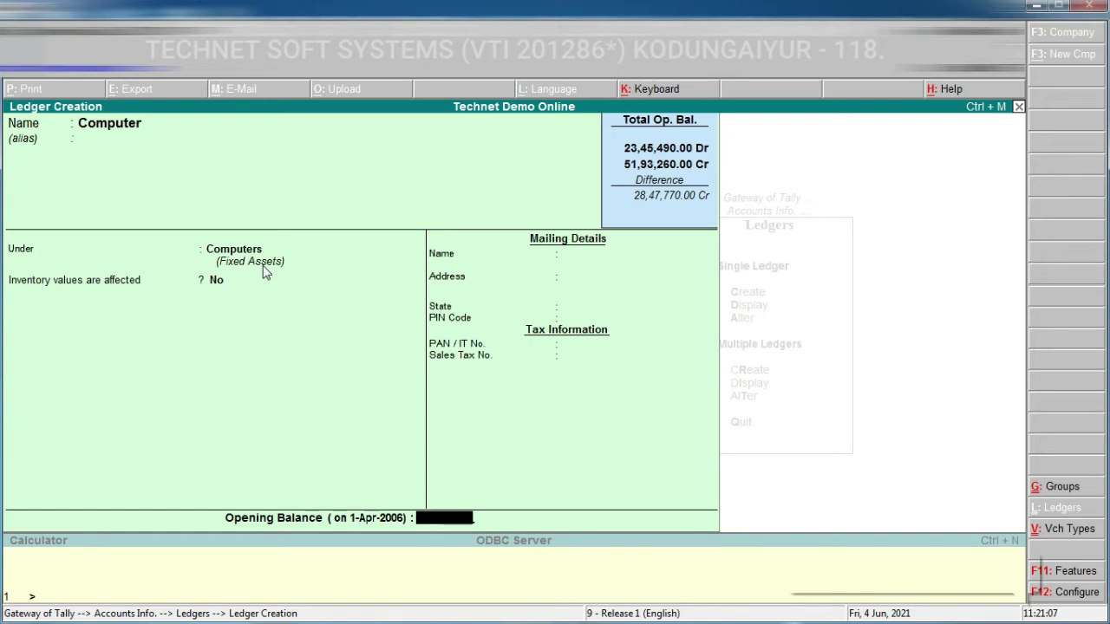
text(140600)
key(Return)
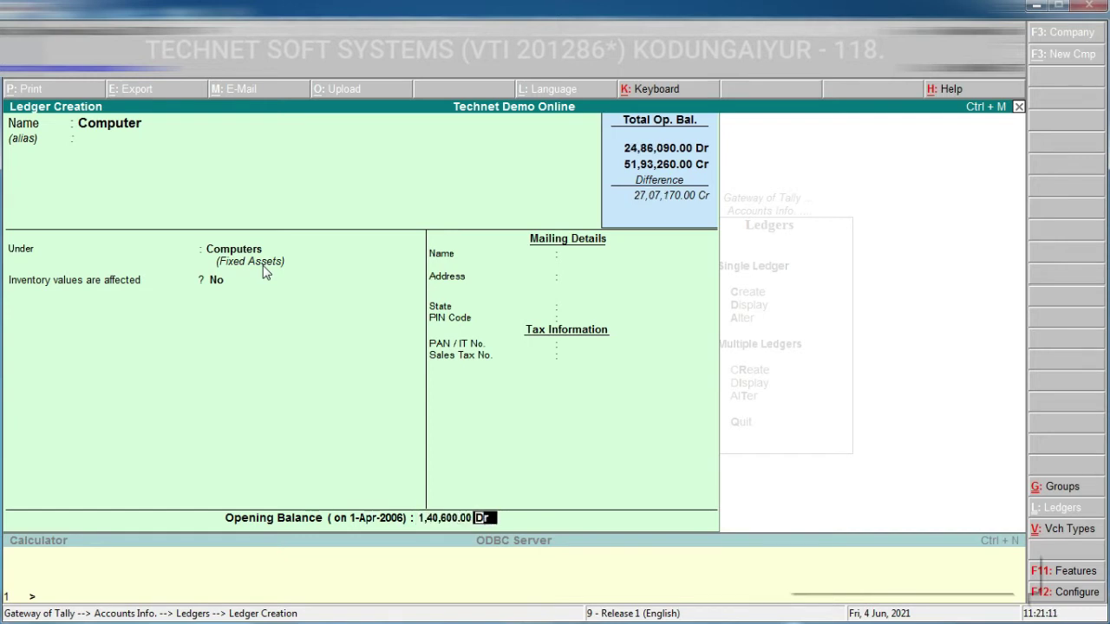
key(Return)
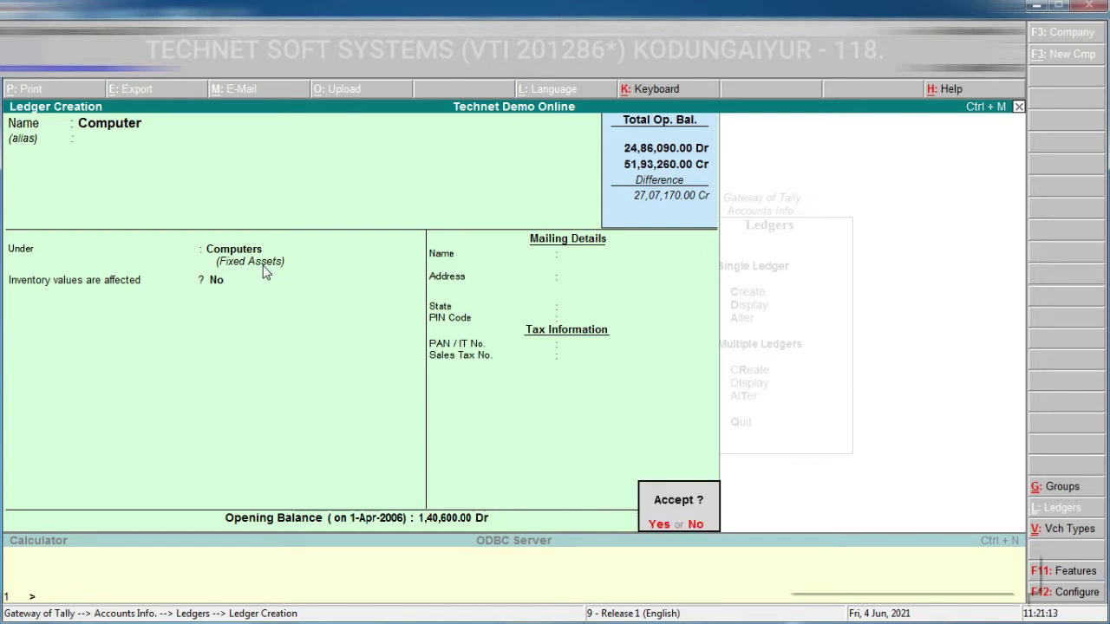
key(Return)
- Name the new ledger Depreciation on Computer and leave its alias blank
text(Dep)
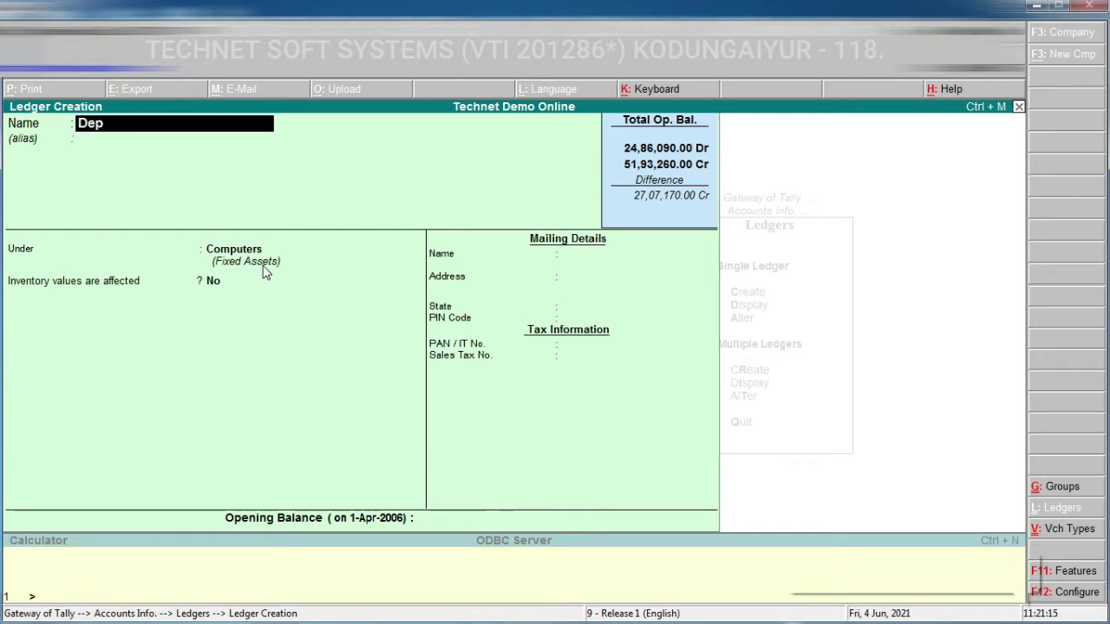
text(reciation of)
key(BackSpace)
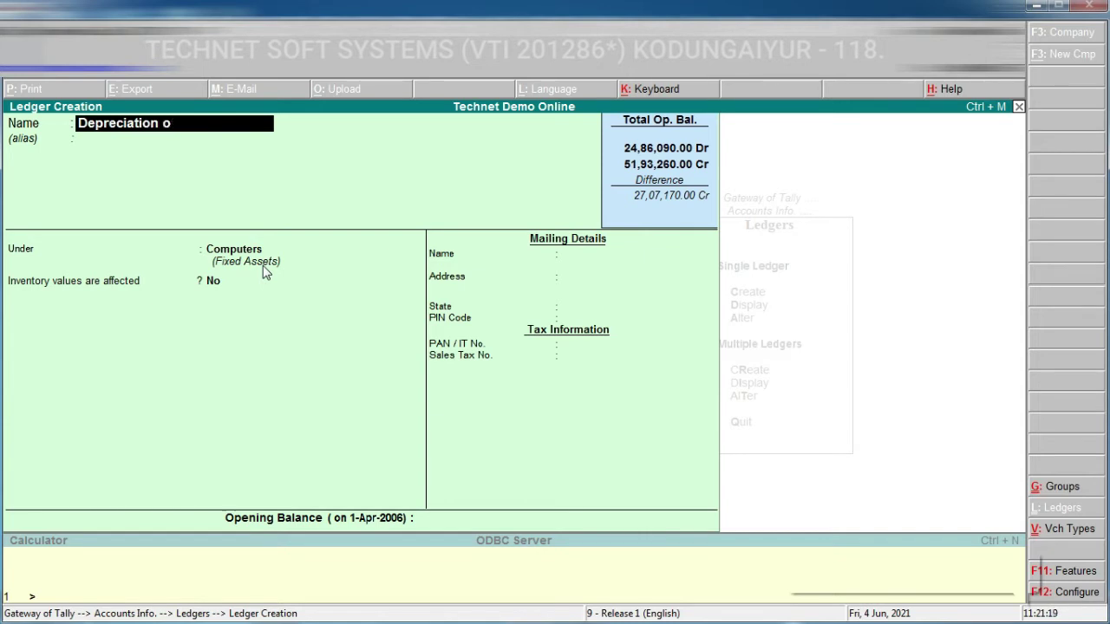
text(n Coputer)
key(BackSpace)
key(BackSpace)
key(BackSpace)
key(BackSpace)
key(BackSpace)
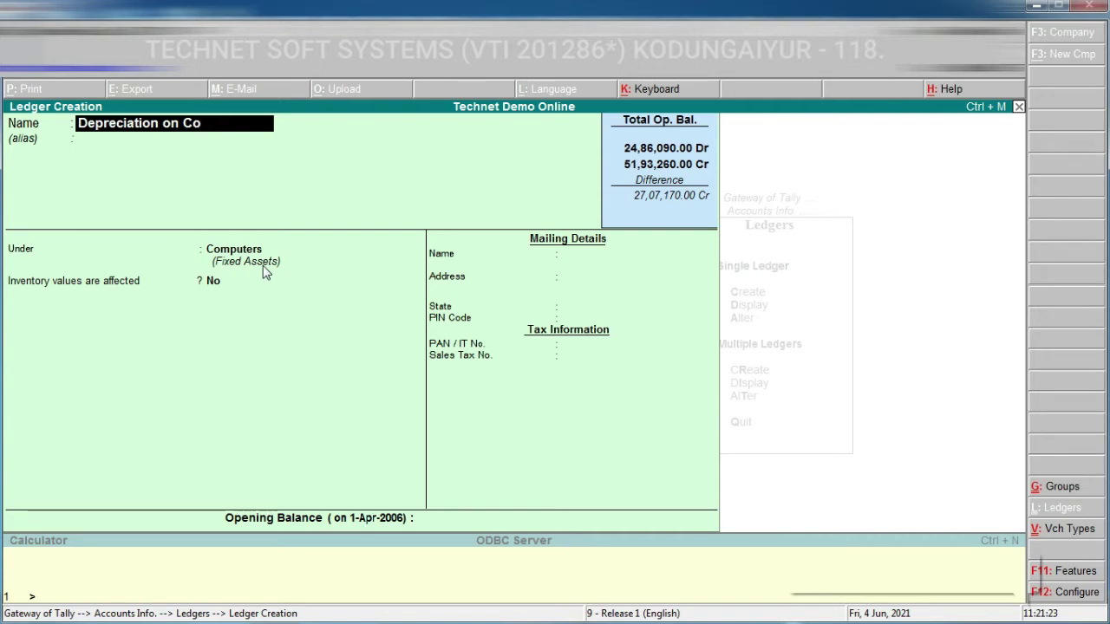
text(mputer)
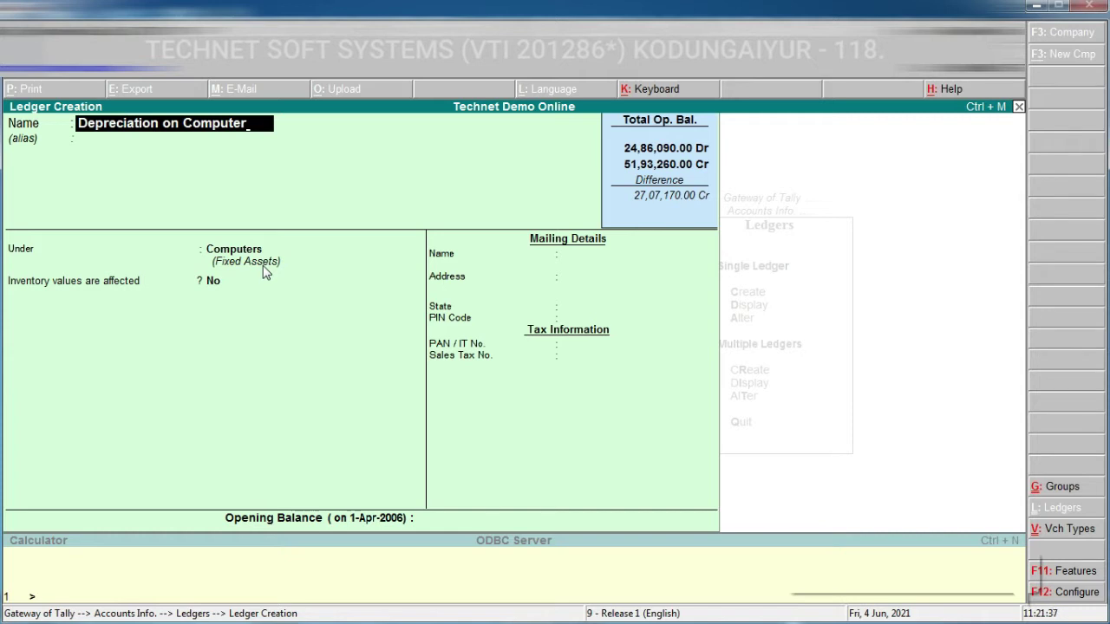
key(Return)
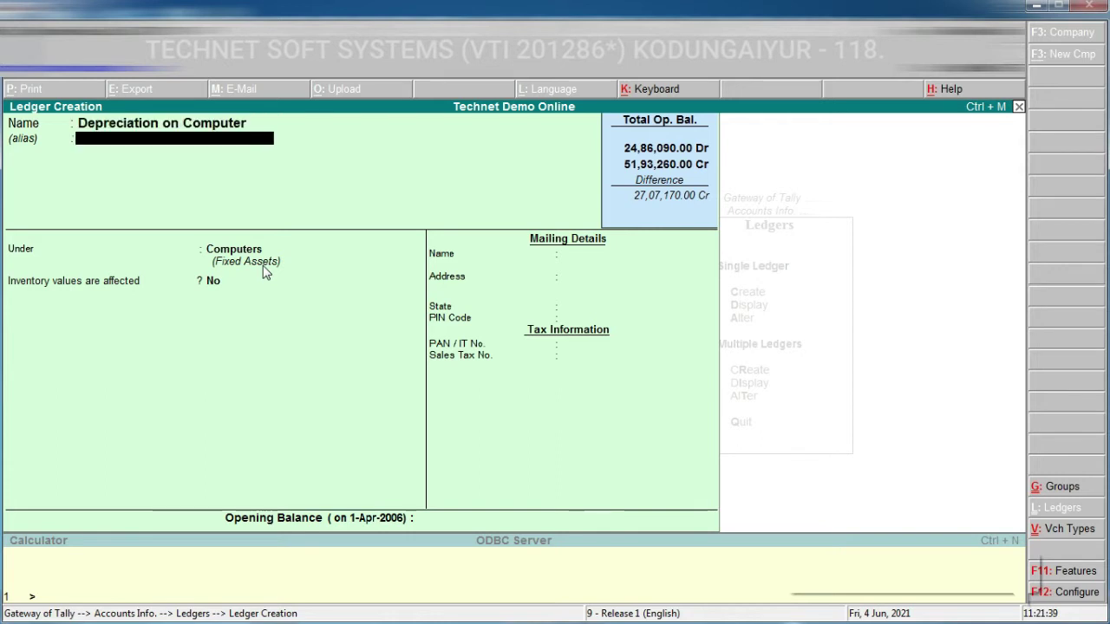
key(Return)
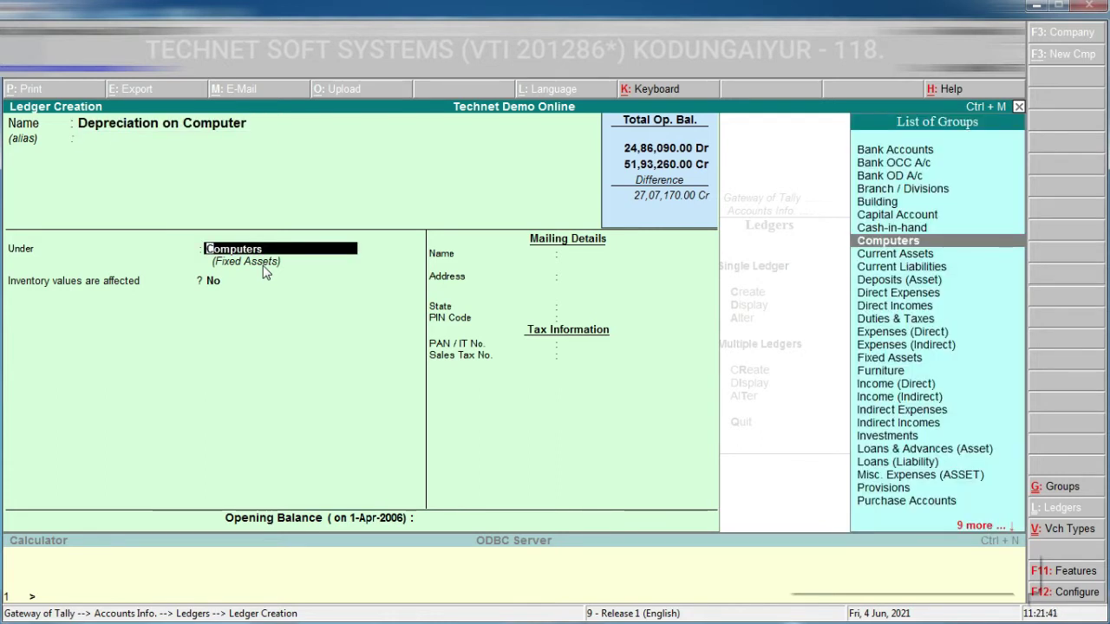
- Keep Depreciation on Computer under Computers with inventory values at No, set its opening balance to 20,600 Cr and save it
key(Return)
key(Return)
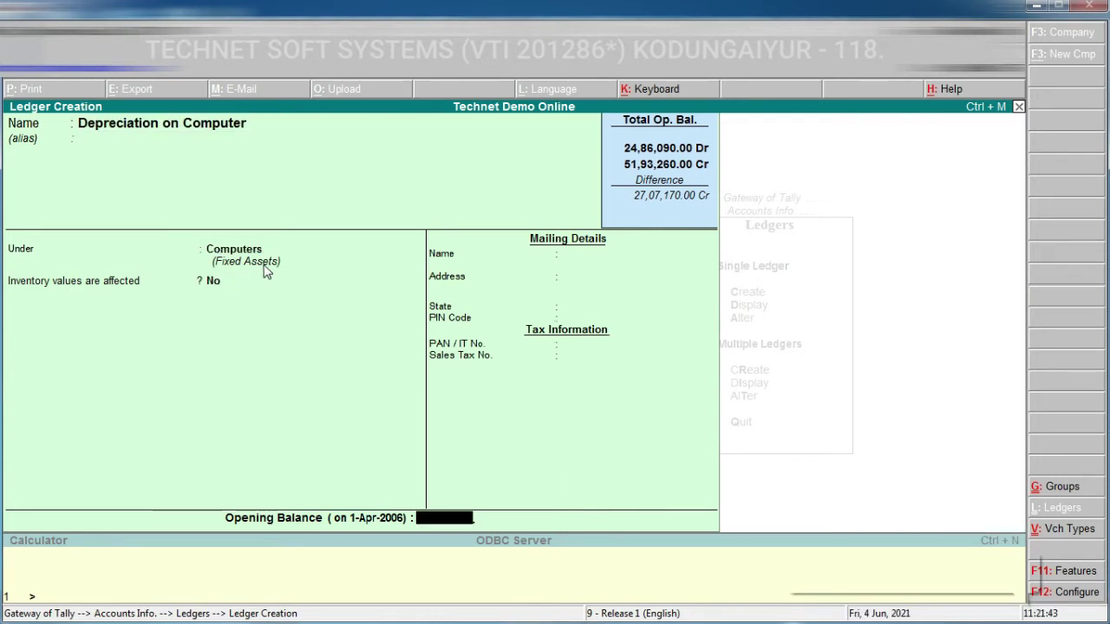
text(20600)
key(Return)
text(c)
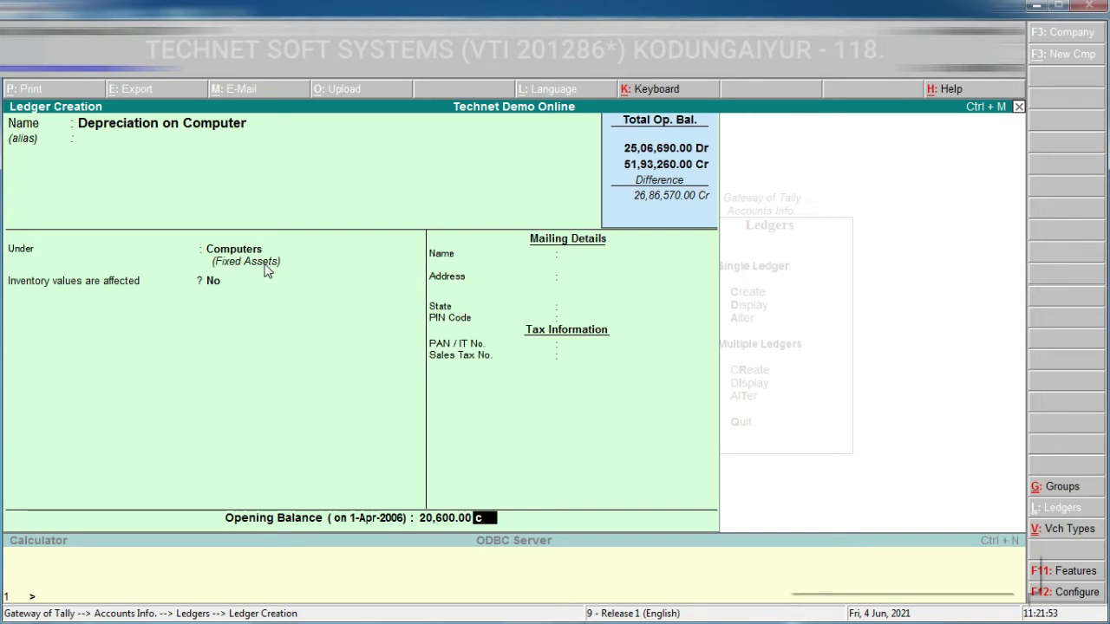
key(Return)
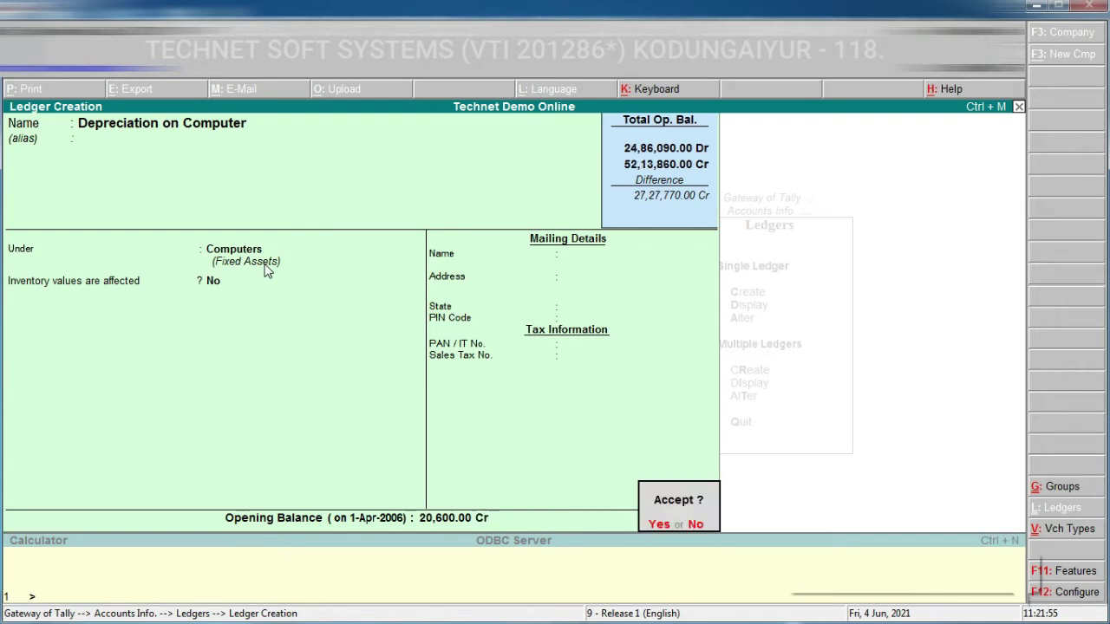
key(Return)
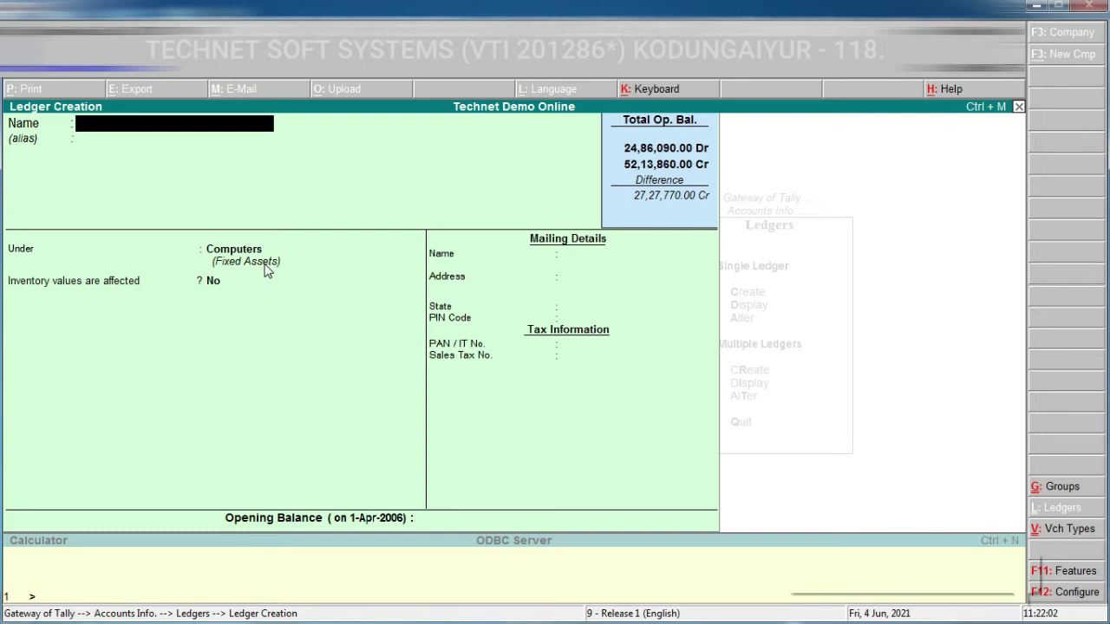
- Name the new ledger Furniture, leave its alias blank and place it under the Furniture group
text(Furniture)
key(Return)
key(Return)
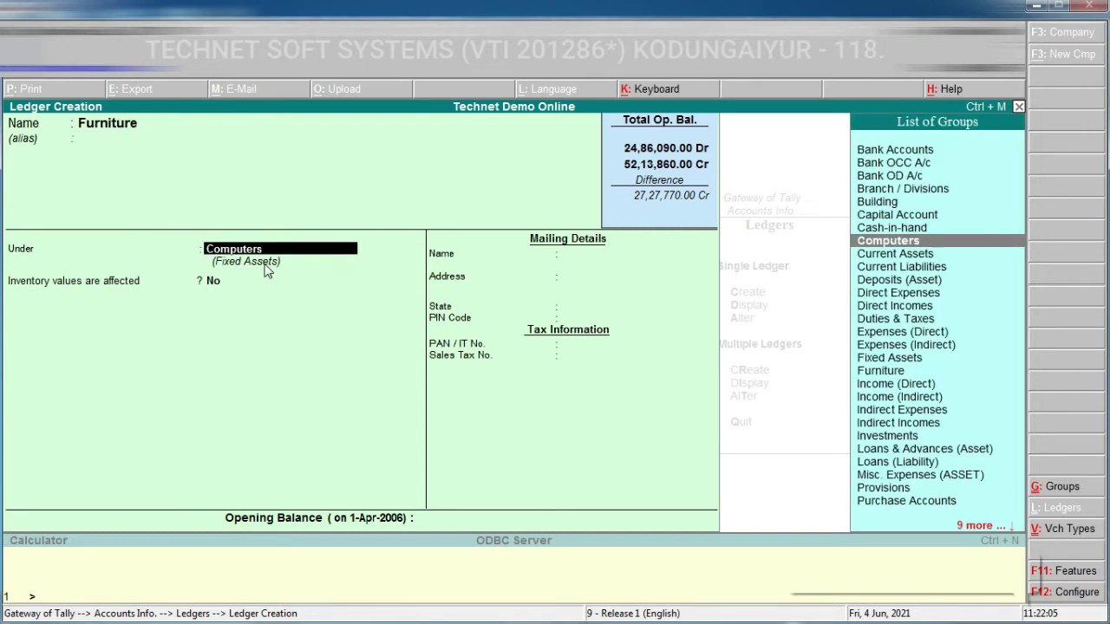
text(F)
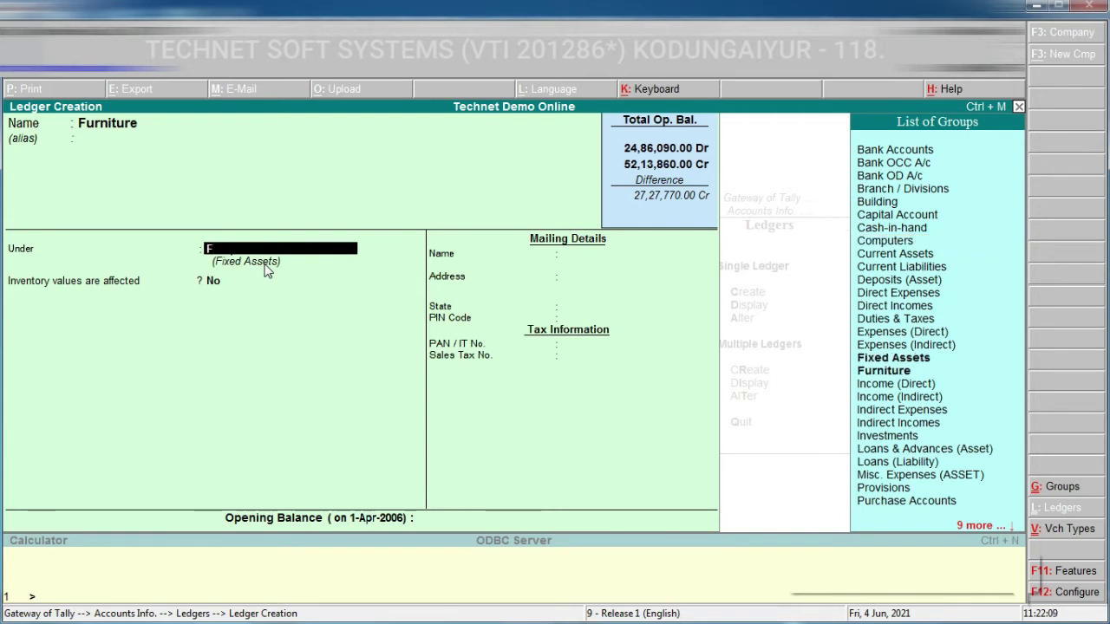
key(Down)
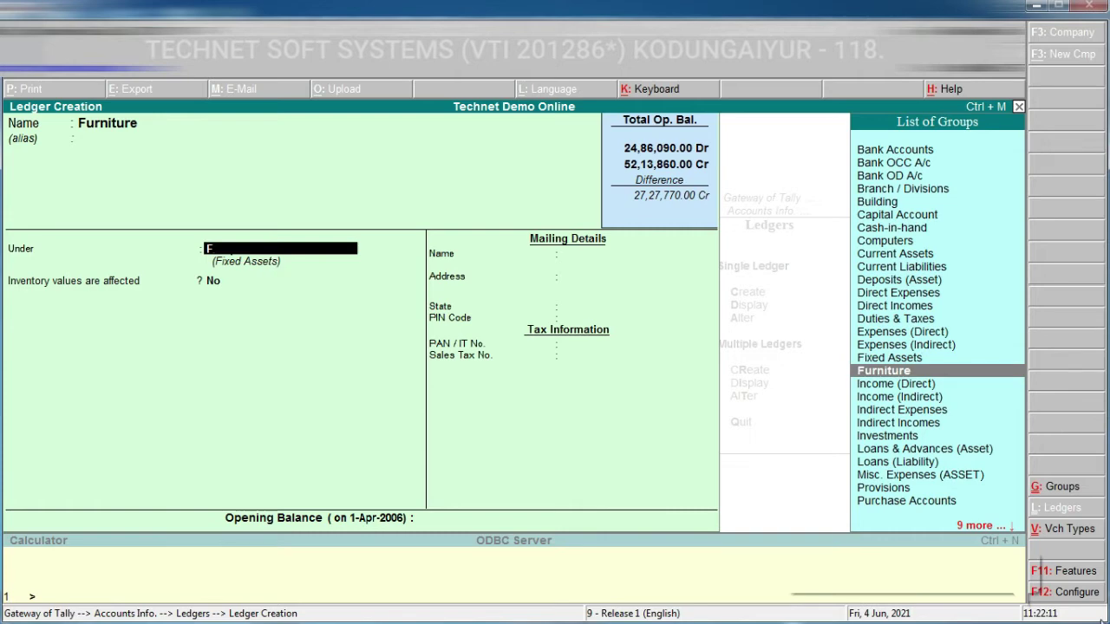
key(Return)
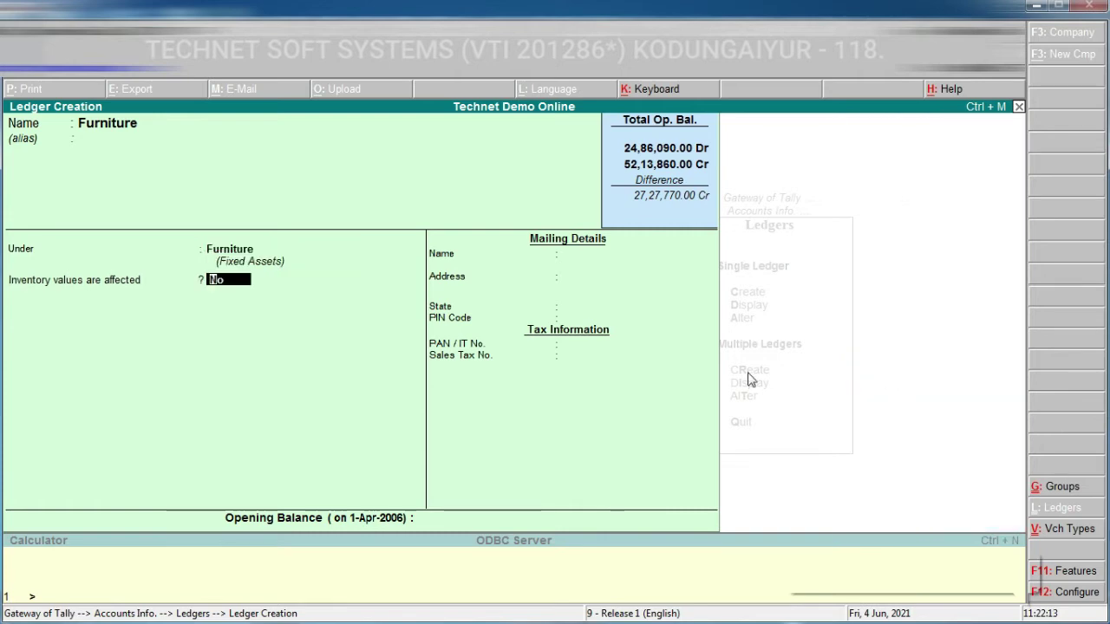
- Keep inventory values at No for the Furniture ledger, set its opening balance to 1,04,500 Dr and save it
key(Return)
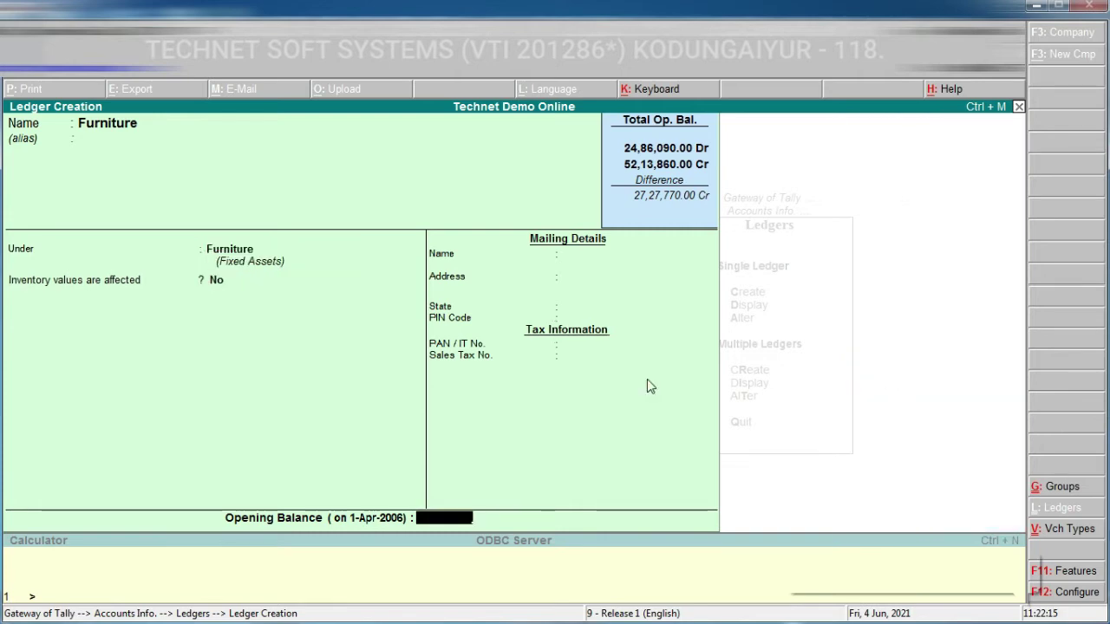
text(104500)
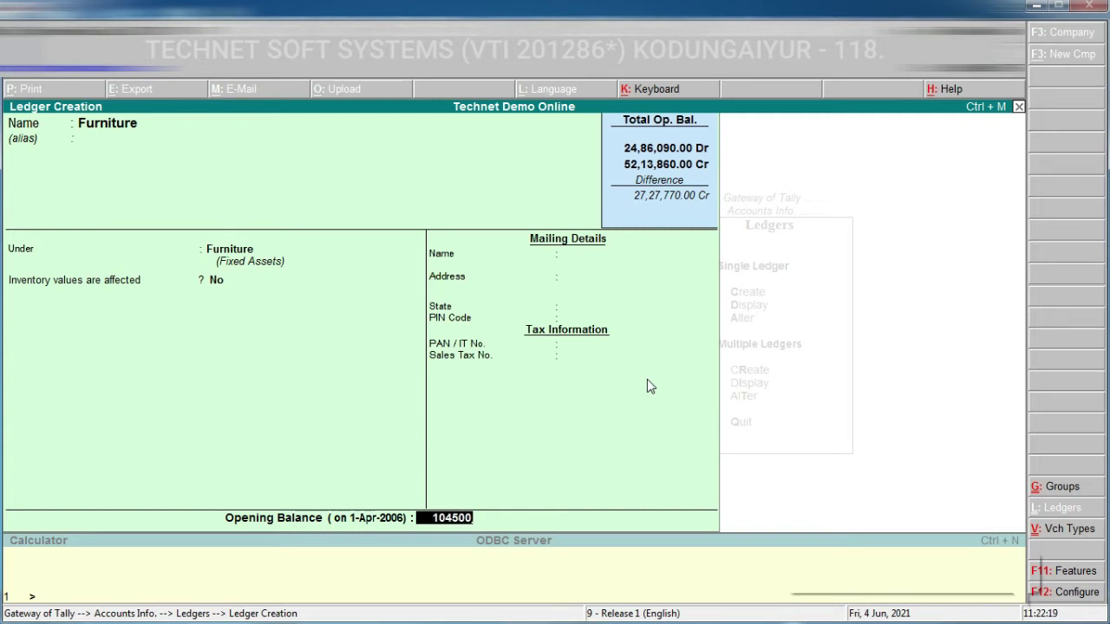
key(Return)
key(Return)
key(Return)
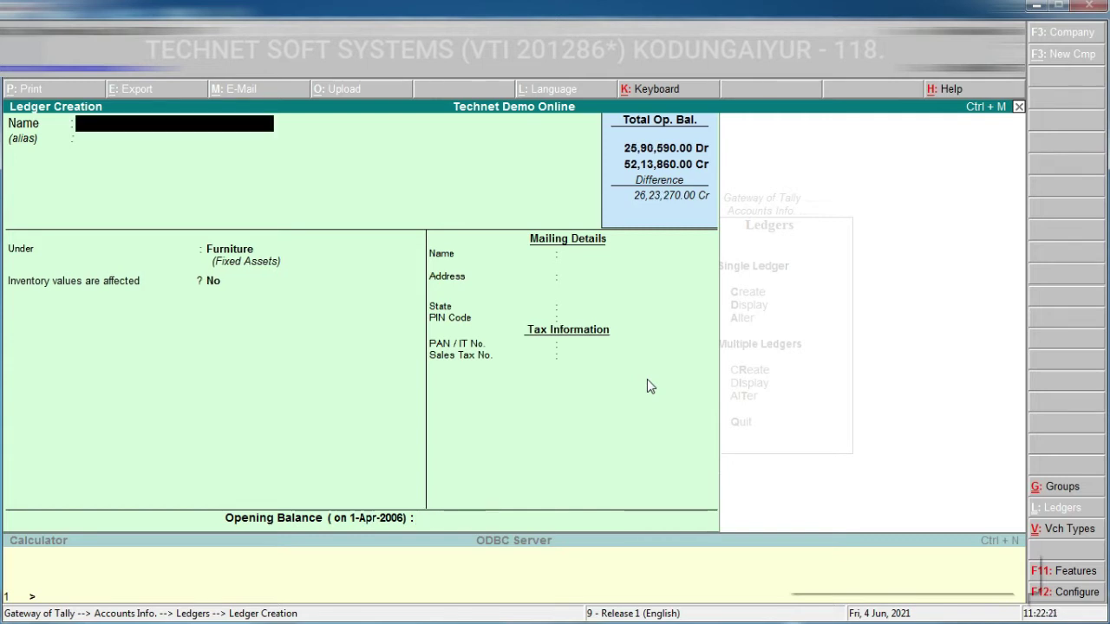
- Name the new ledger Depreciation of Furniture, leave its alias blank and keep it under Furniture
text(Depre)
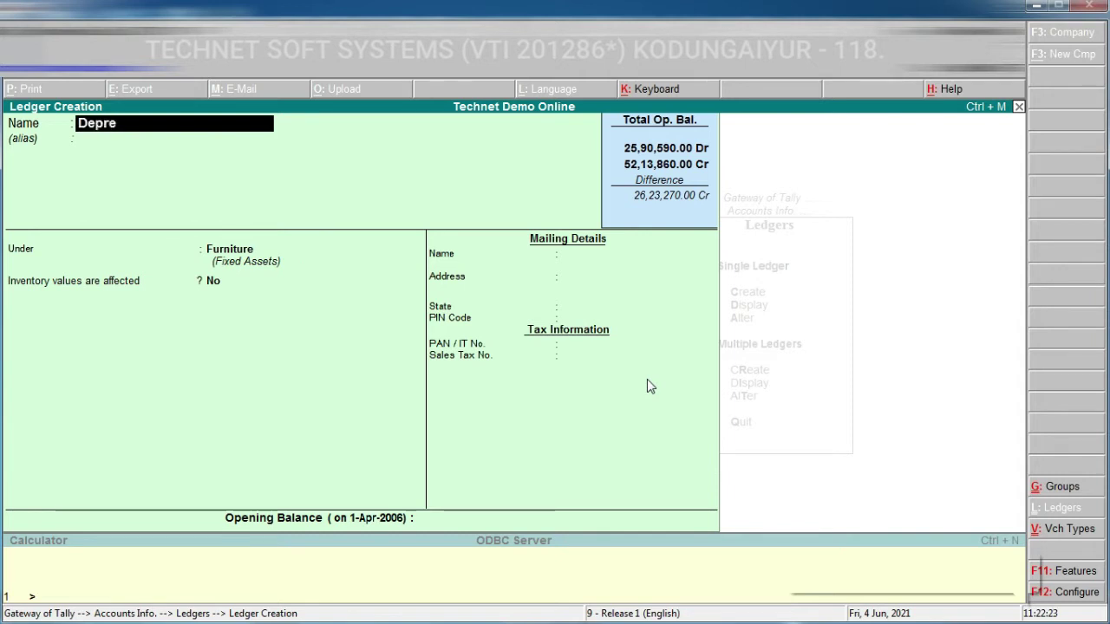
text(ciation of Furniture)
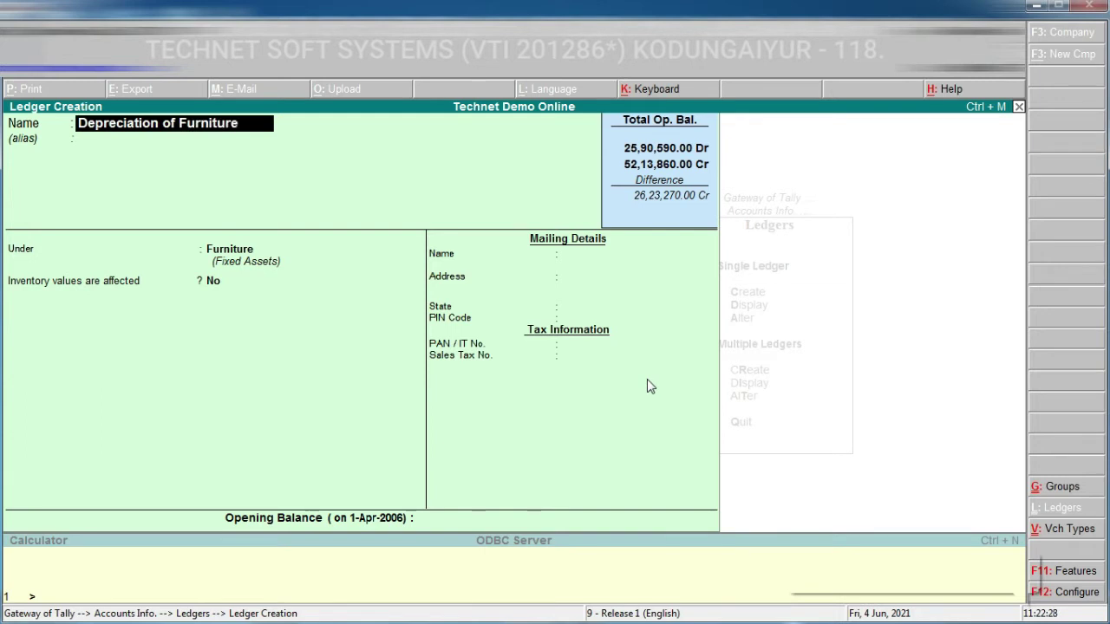
key(Return)
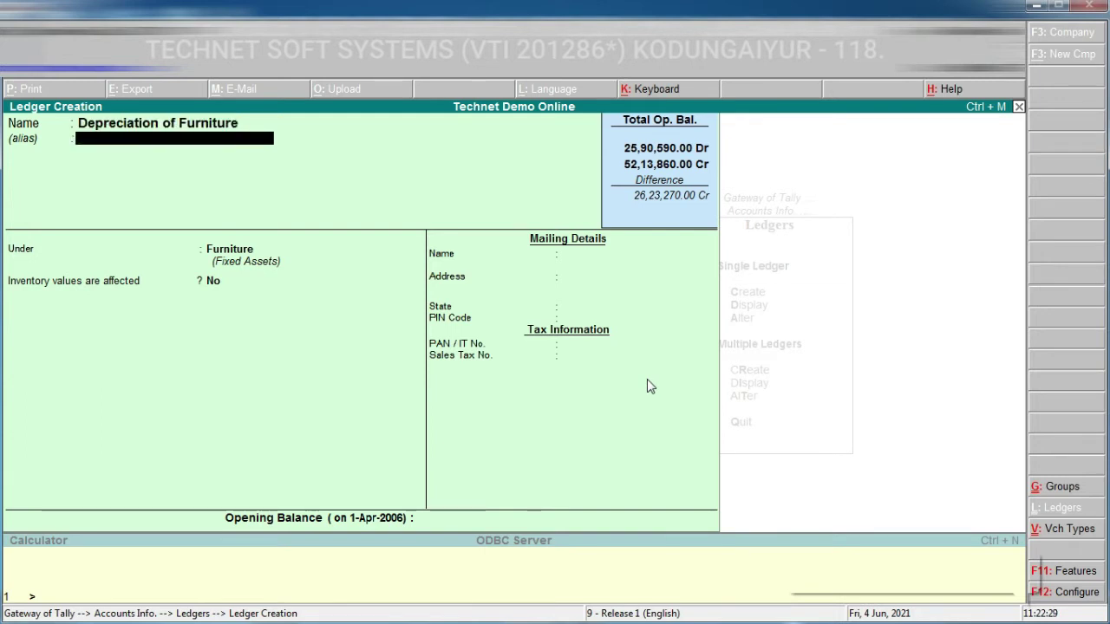
key(Return)
key(Return)
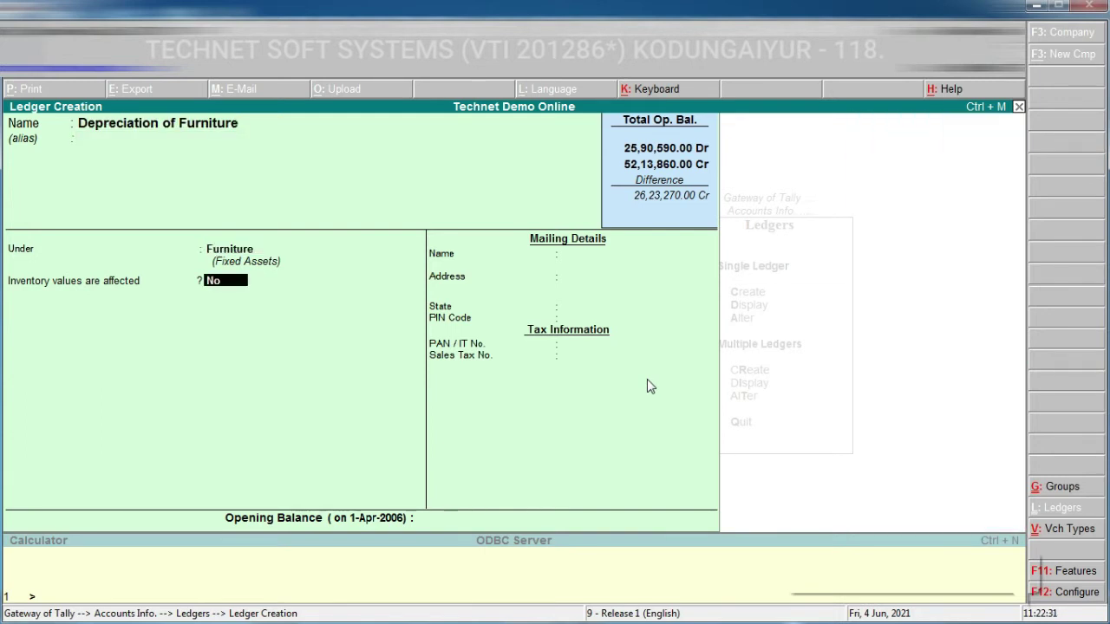
- Keep inventory values at No for Depreciation of Furniture, set its opening balance to 10,000 Cr and save it
key(Return)
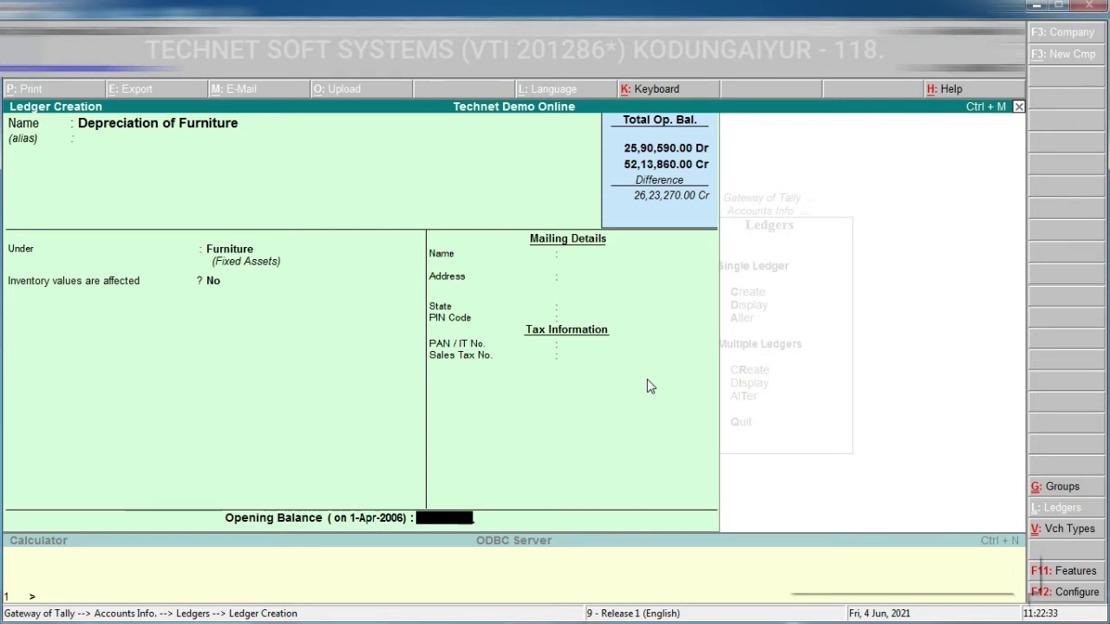
text(10000)
key(Return)
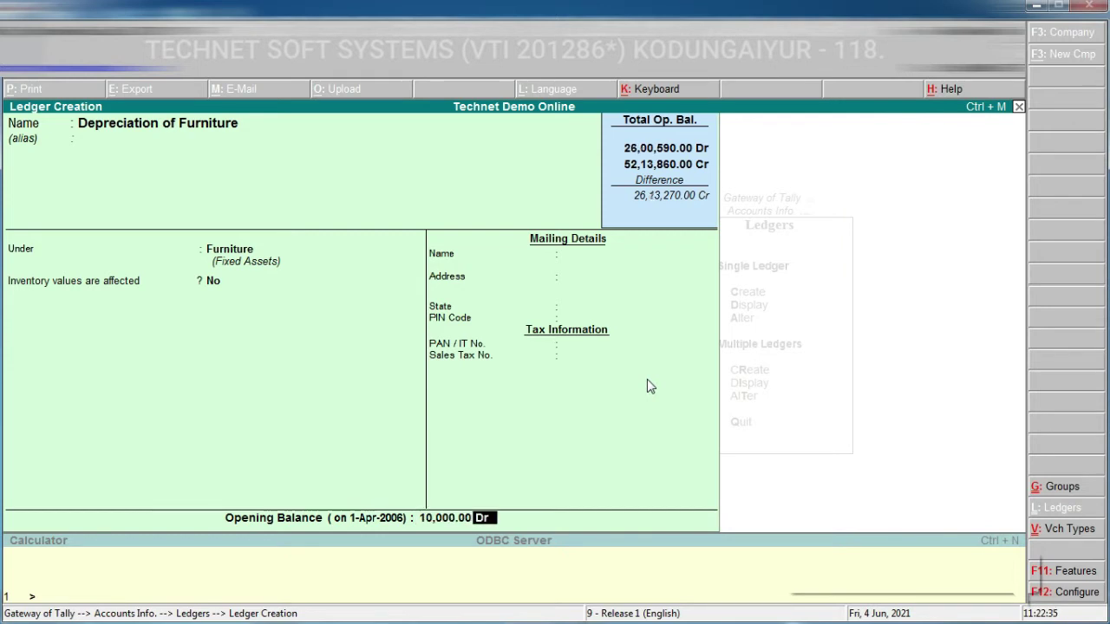
text(c)
key(Return)
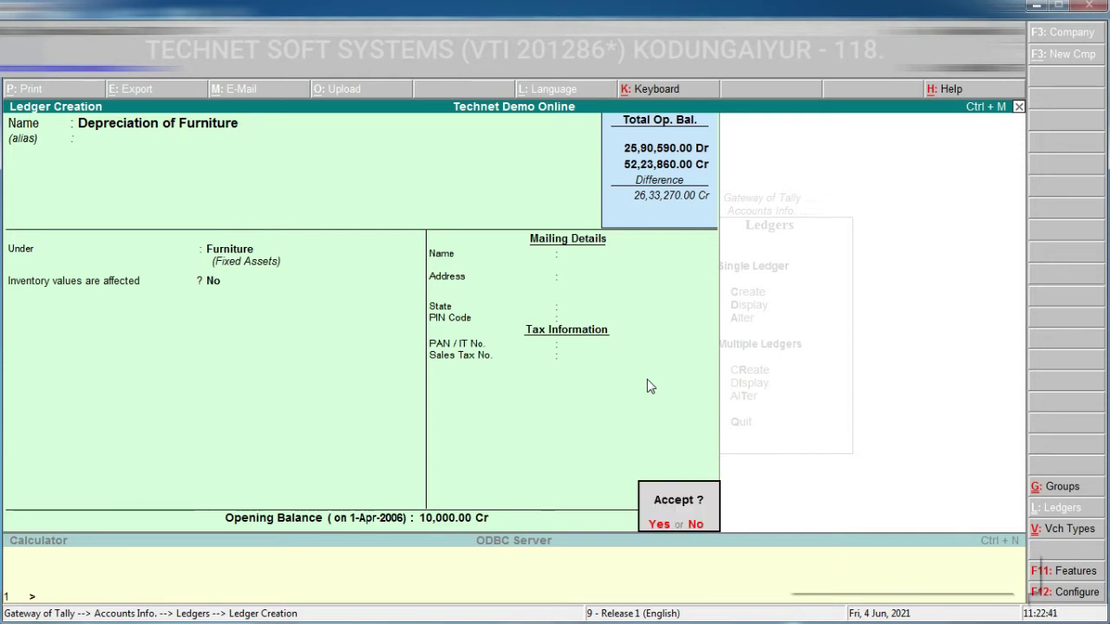
key(y)
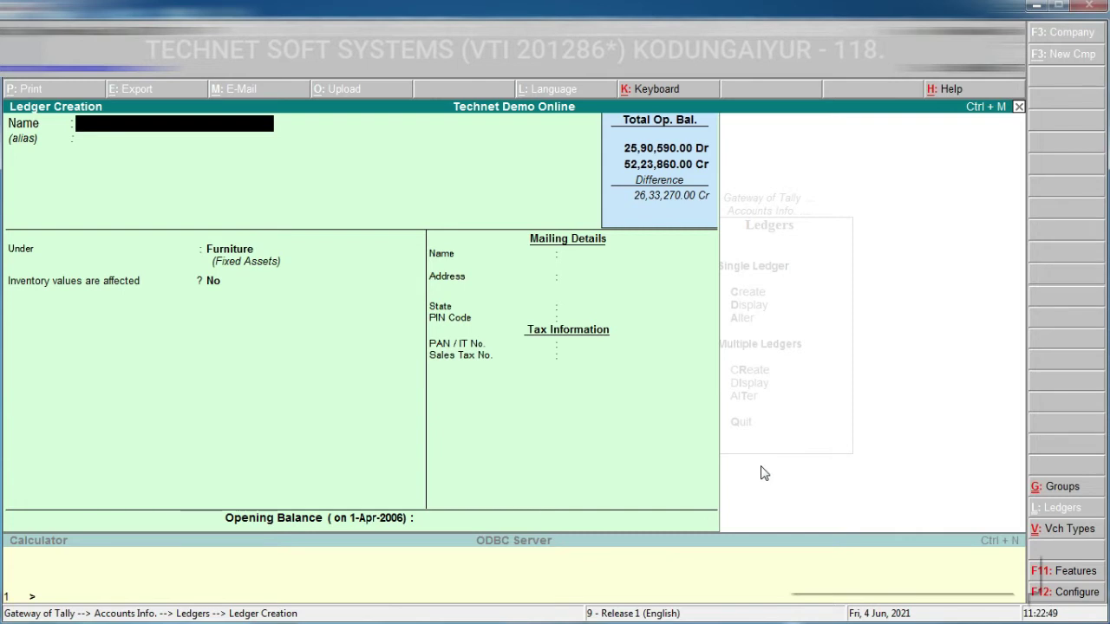
- Name the new ledger Godown Buildings, leave its alias blank and place it under the Building group
text(Godown Building)
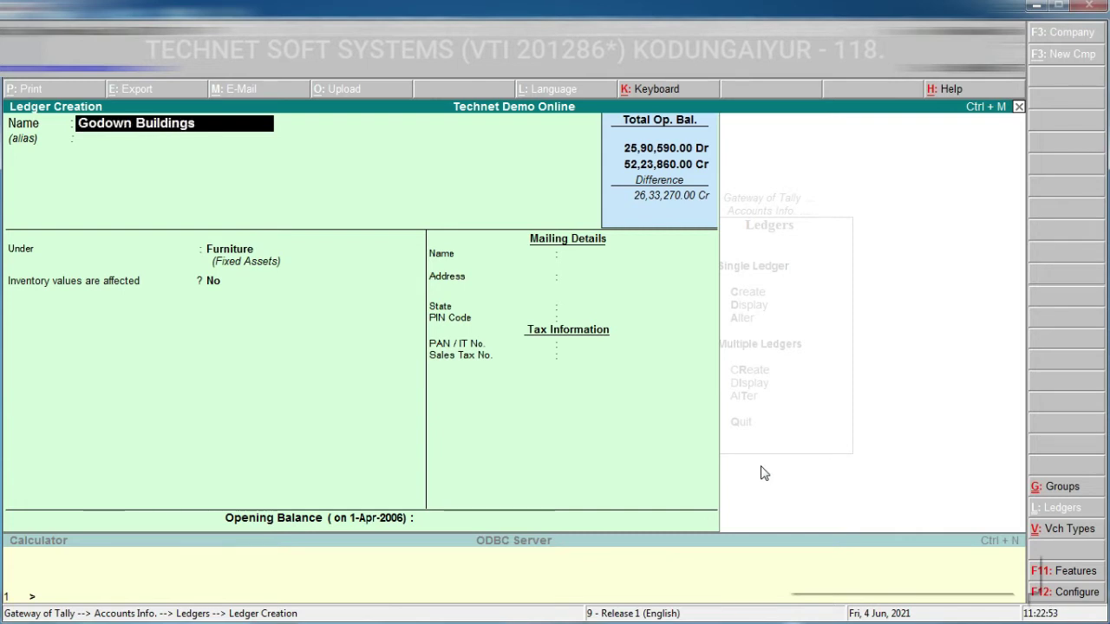
text(s)
key(Return)
key(Return)
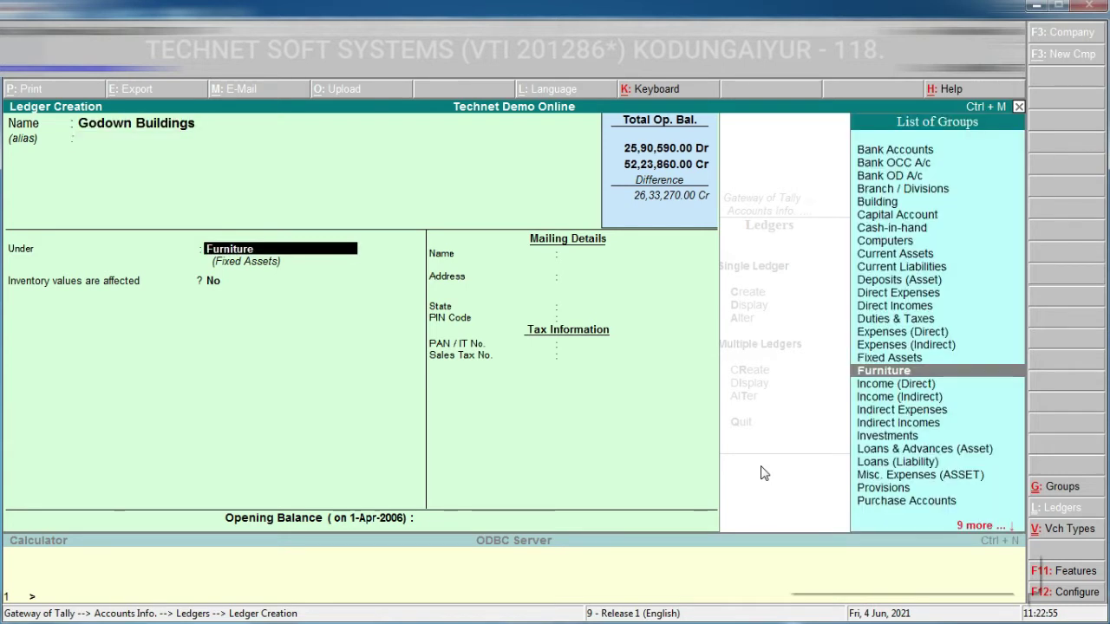
text(B)
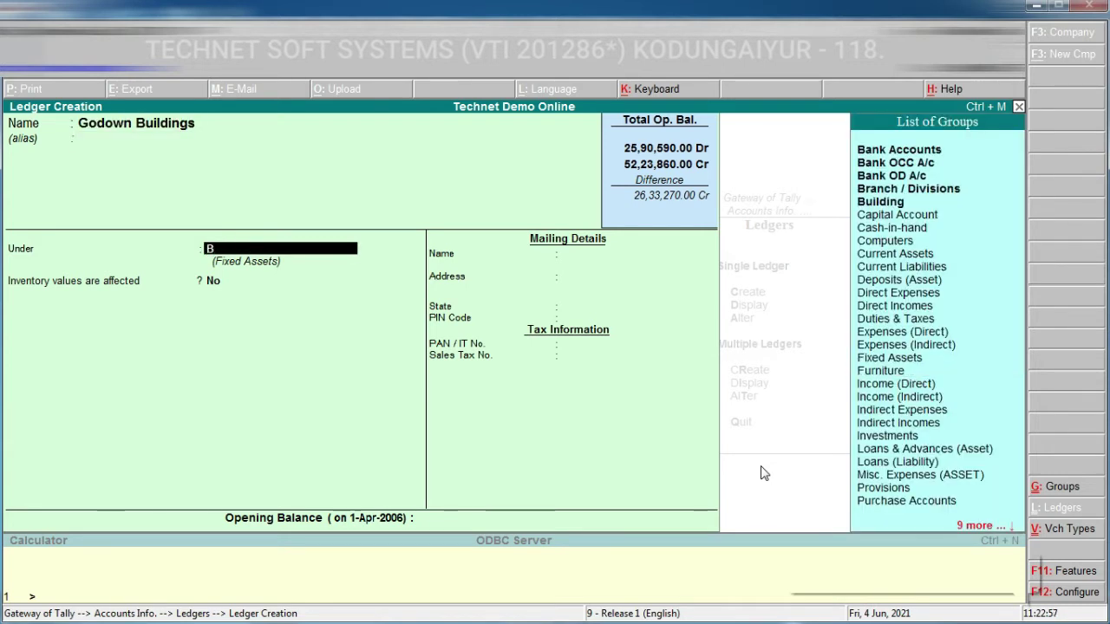
text(u)
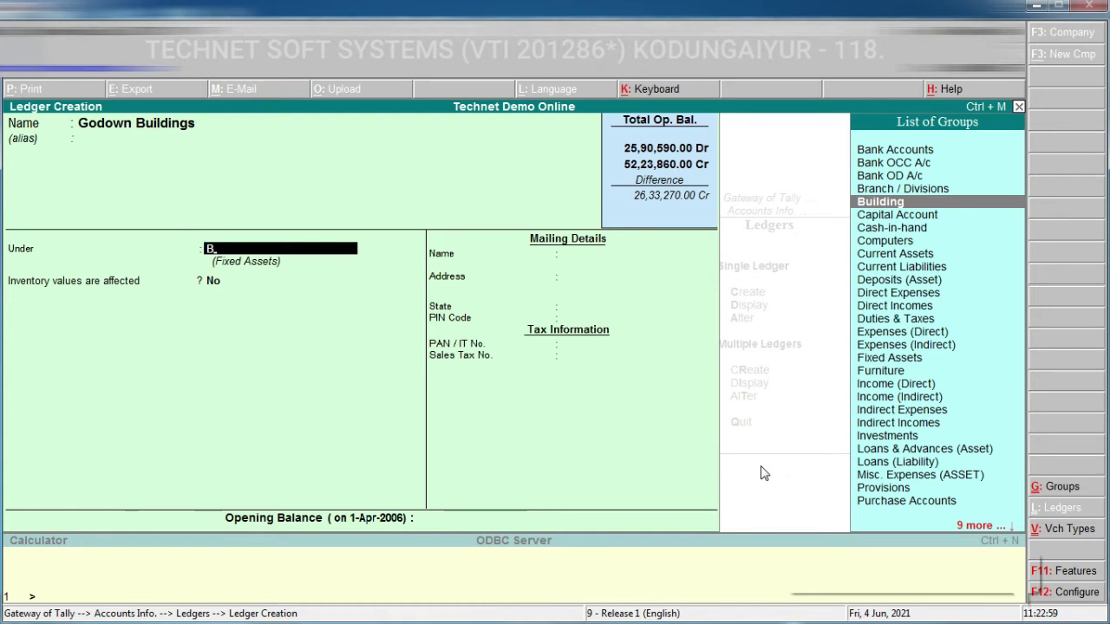
key(Return)
- Keep inventory values at No for Godown Buildings, set its opening balance to 3,00,000 Dr and save it
key(Return)
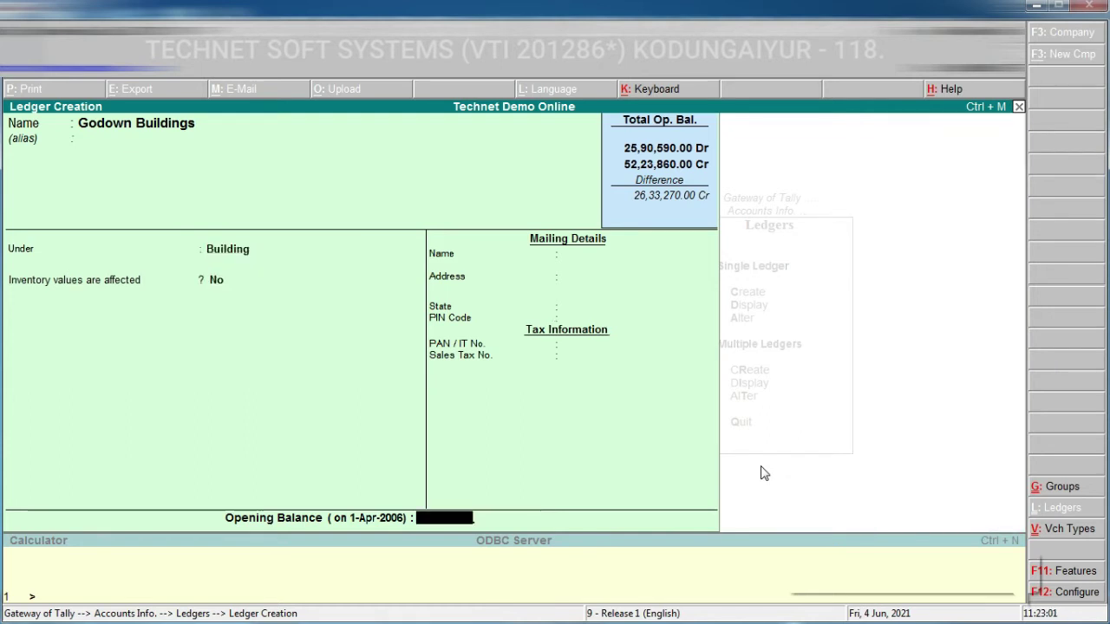
text(300000)
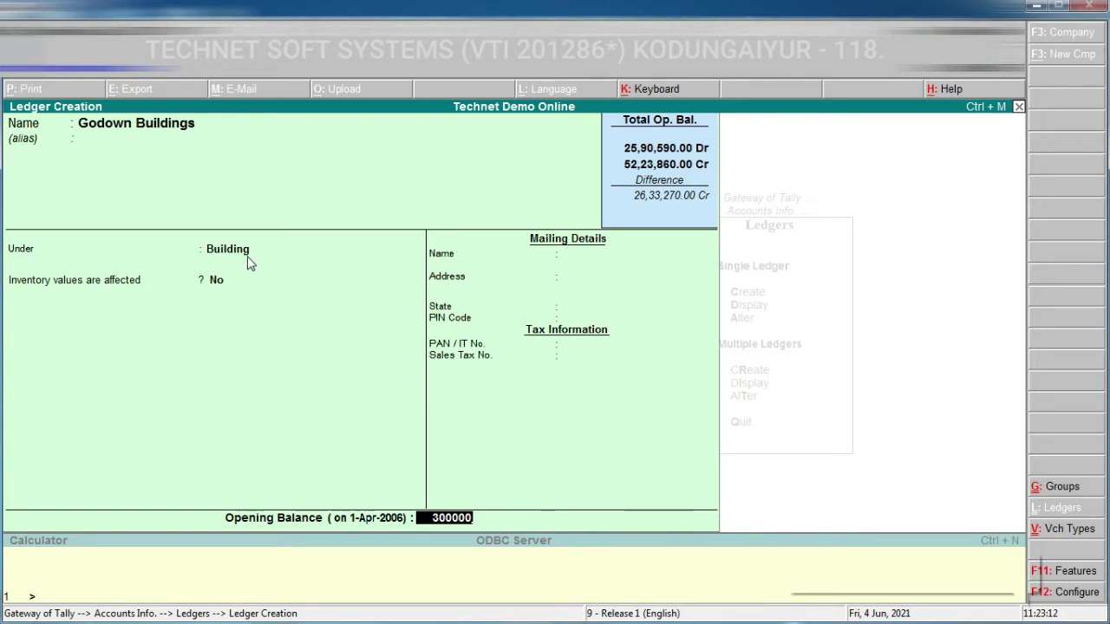
key(Return)
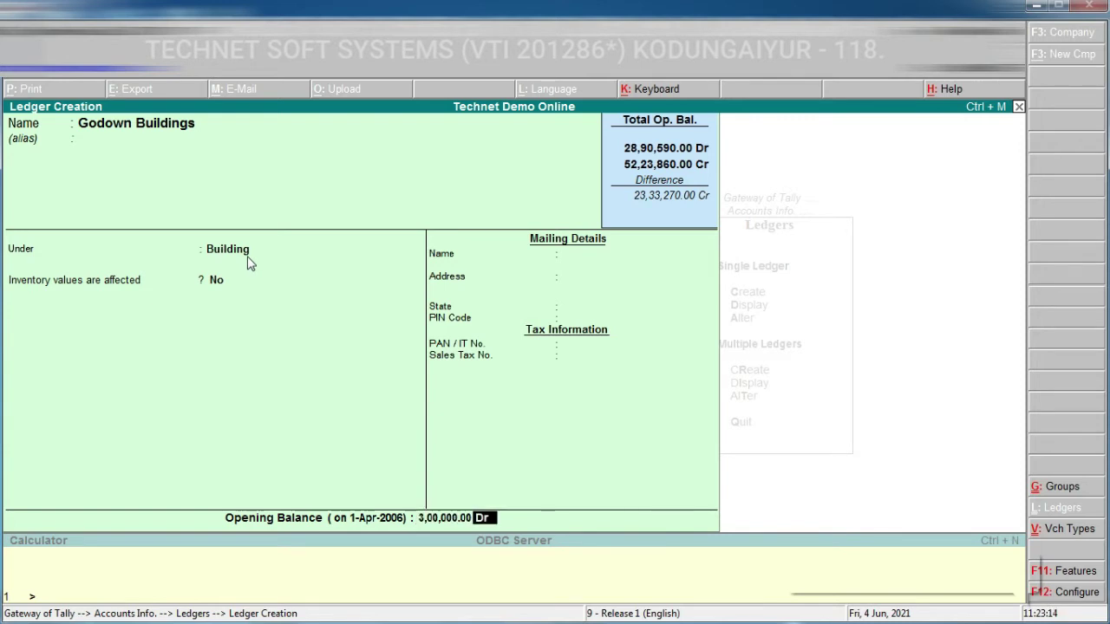
key(Return)
key(Return)
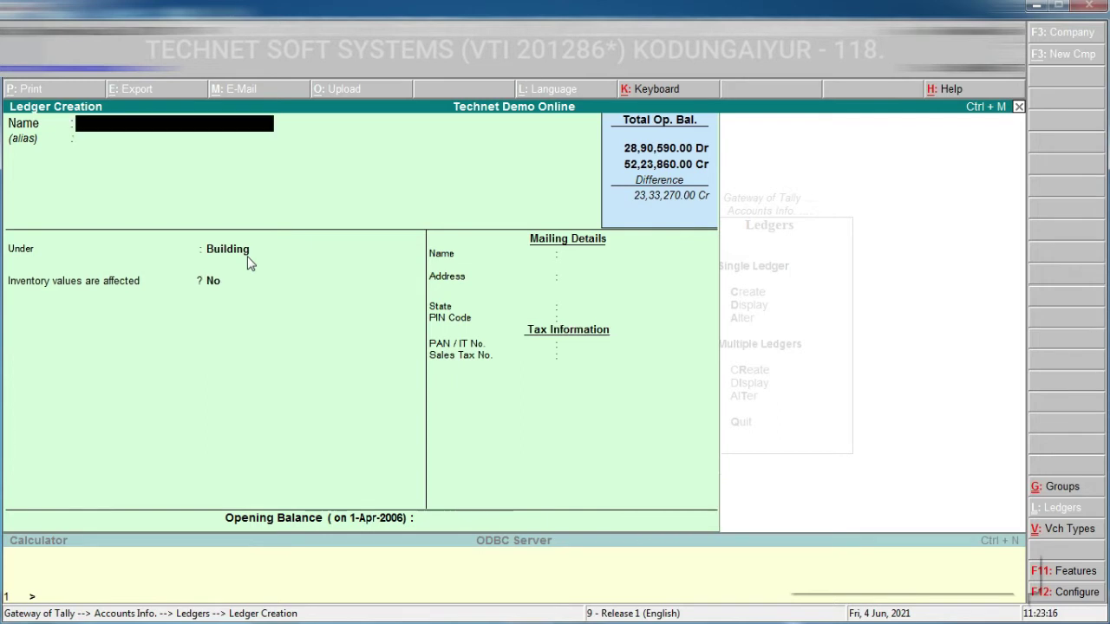
- Name the new ledger Shop Buildings, leave its alias blank and keep it under Building
text(Shop building)
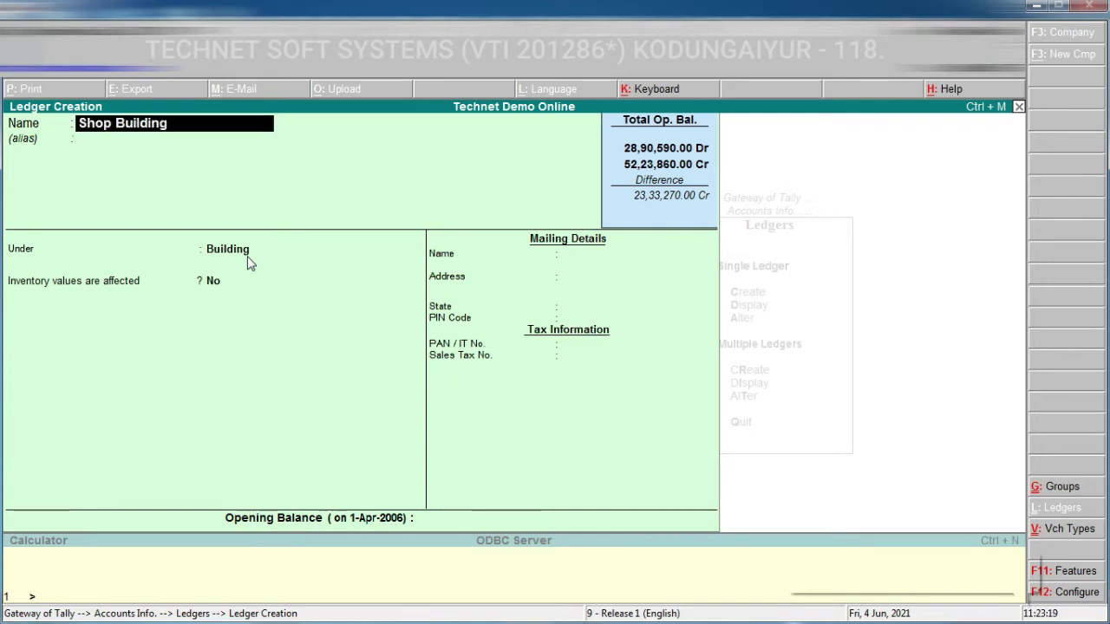
text(s)
key(Return)
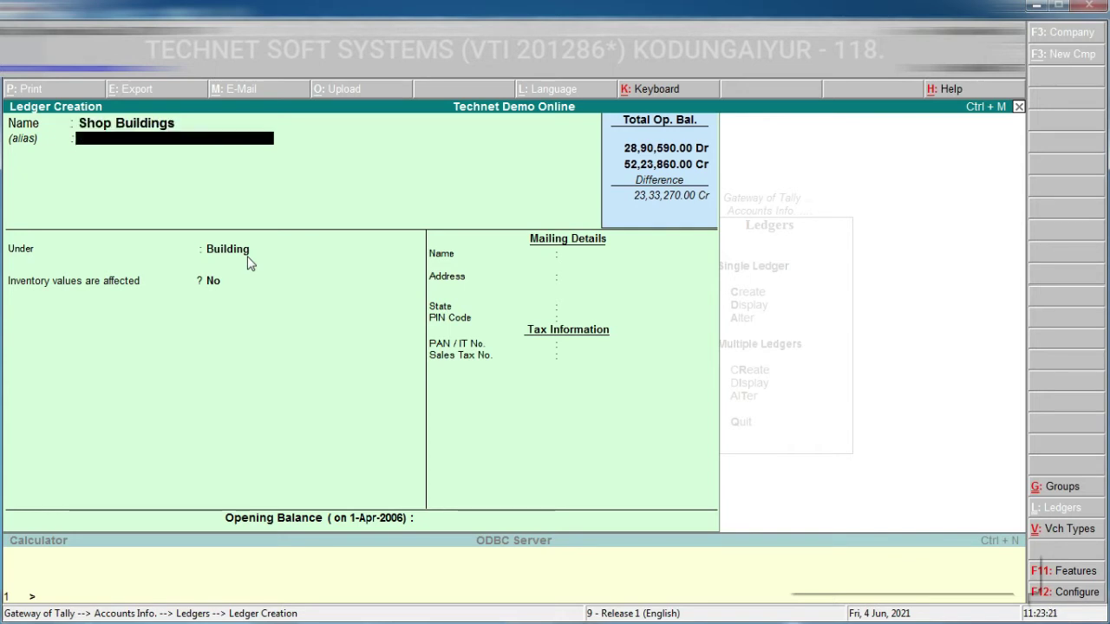
key(Return)
key(Return)
- Keep inventory values at No for Shop Buildings, set its opening balance to 8,30,000 Dr and save it
key(Return)
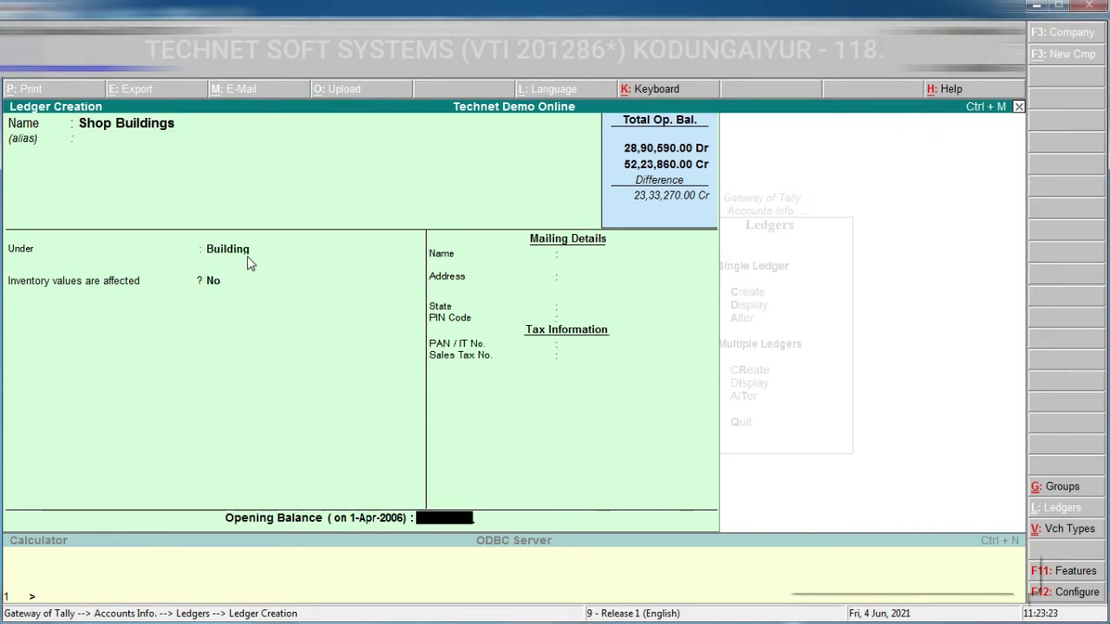
text(830000)
key(Return)
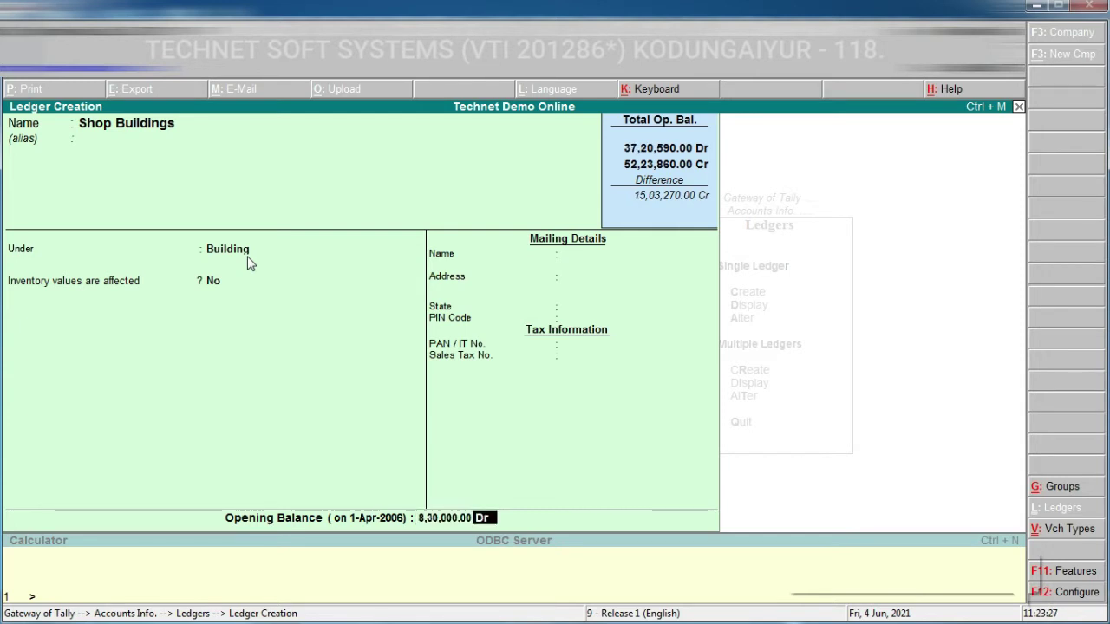
key(Return)
key(y)
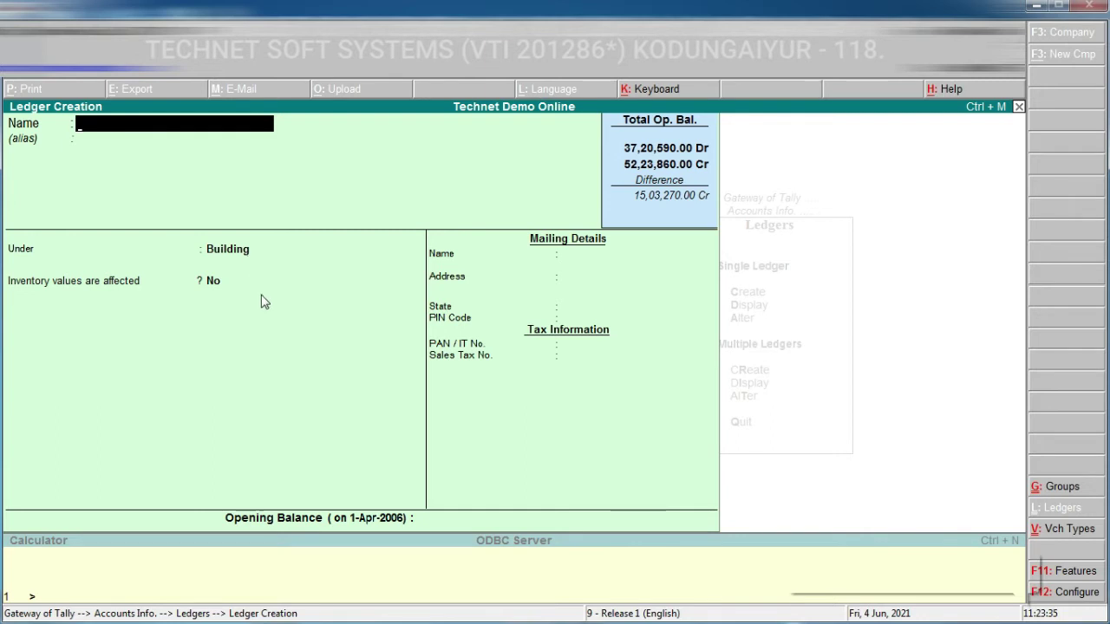
- Leave ledger creation and return to the Gateway of Tally
key(Escape)
key(Return)
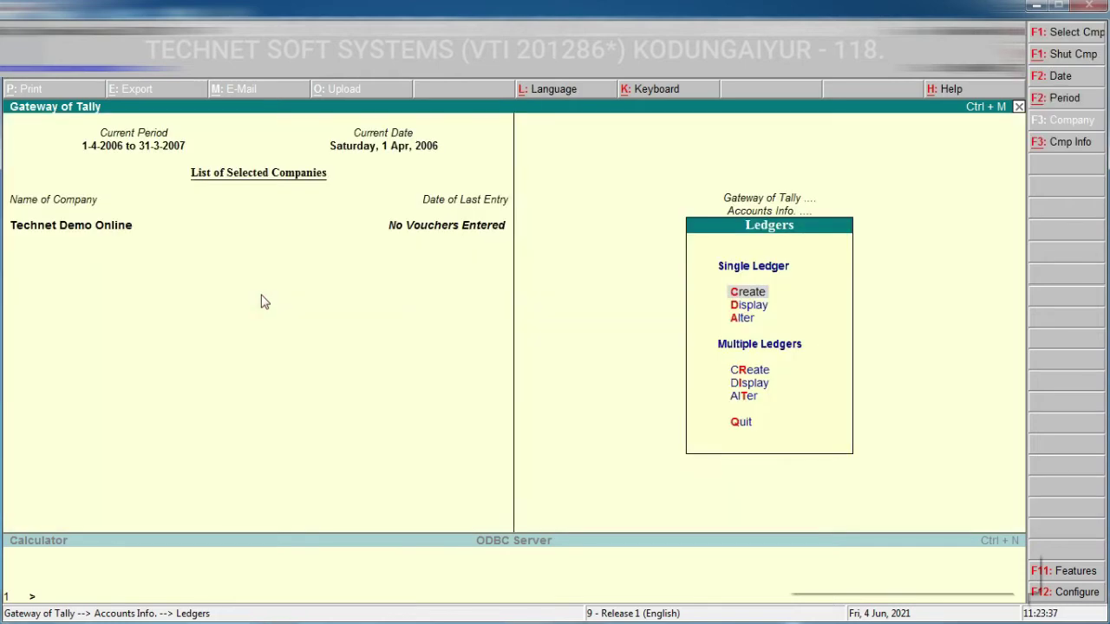
key(Escape)
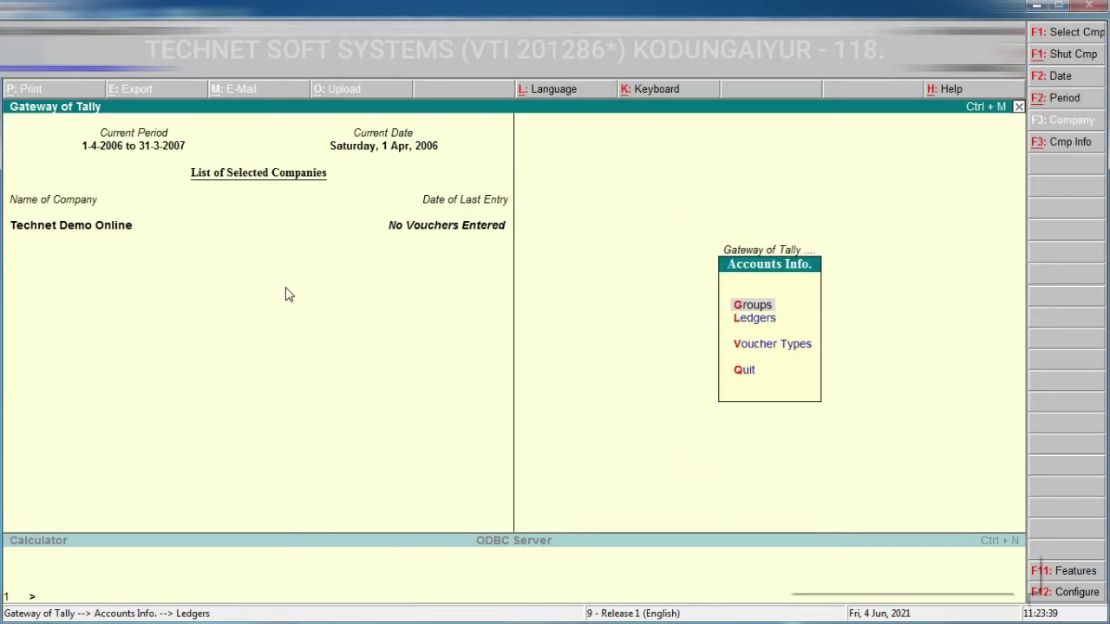
key(Escape)
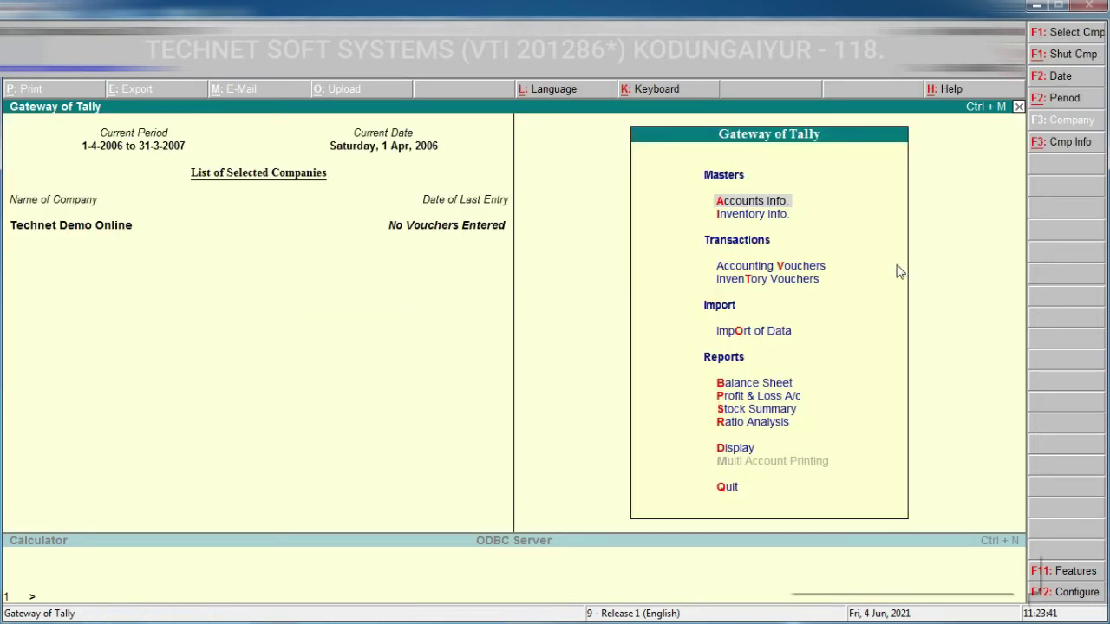
click(762, 204)
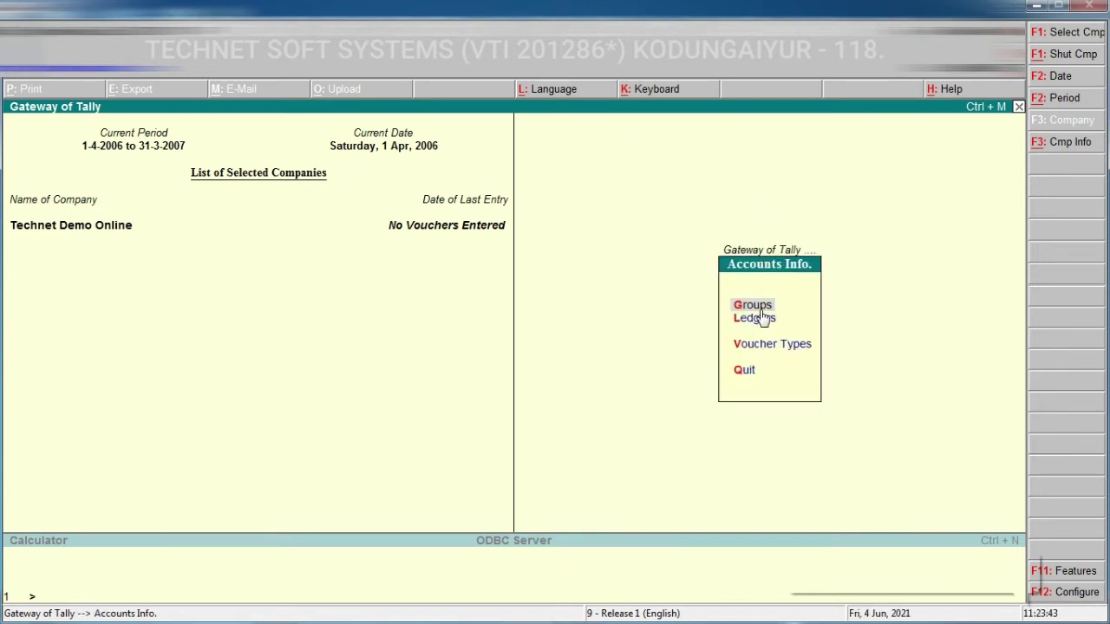
click(762, 318)
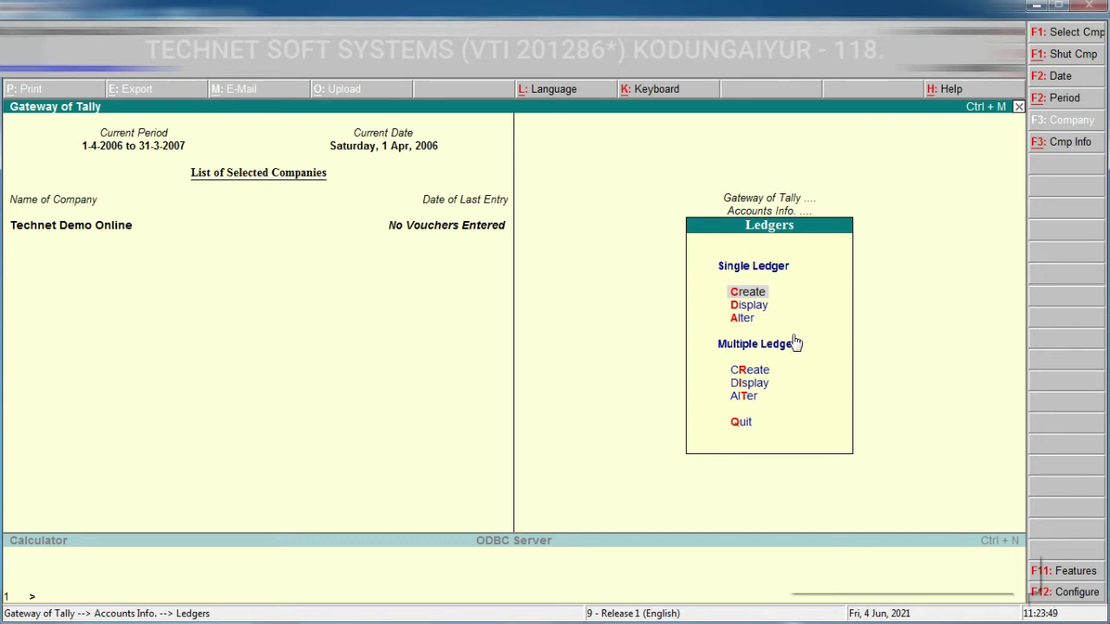
key(Escape)
key(Escape)
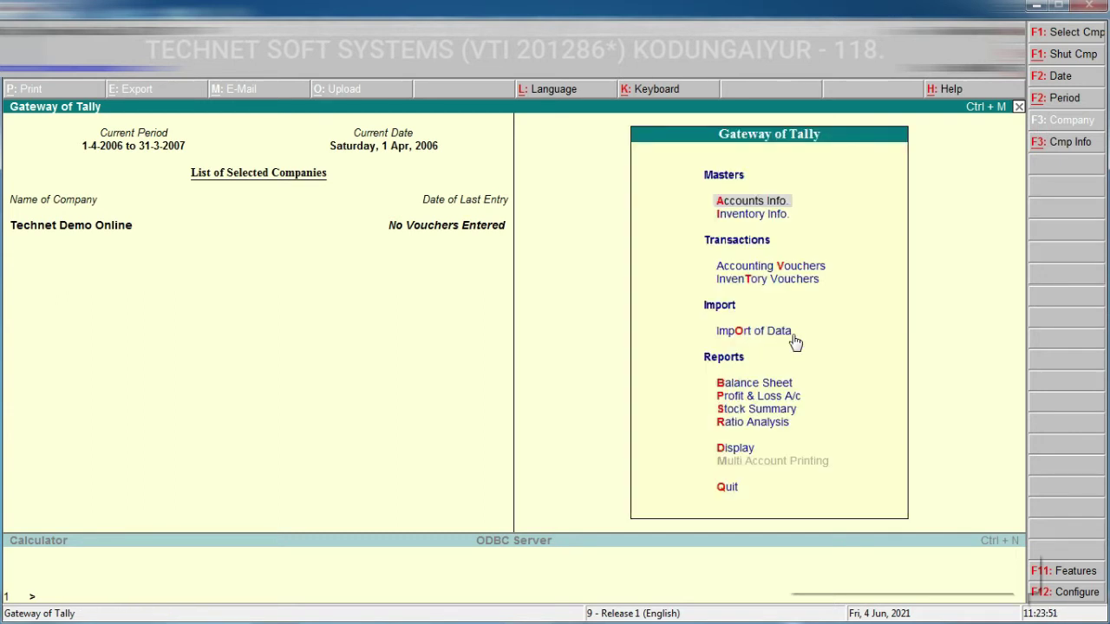
- Review the Profit & Loss A/c in detailed form and drill down into the Sales Accounts group summary
click(776, 397)
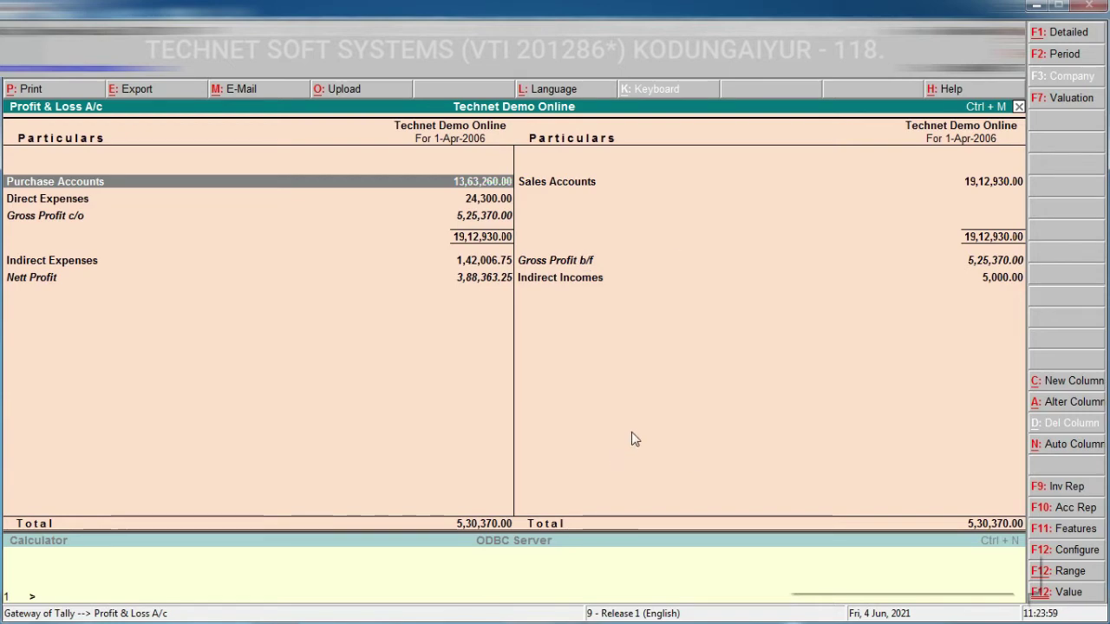
key(alt+F1)
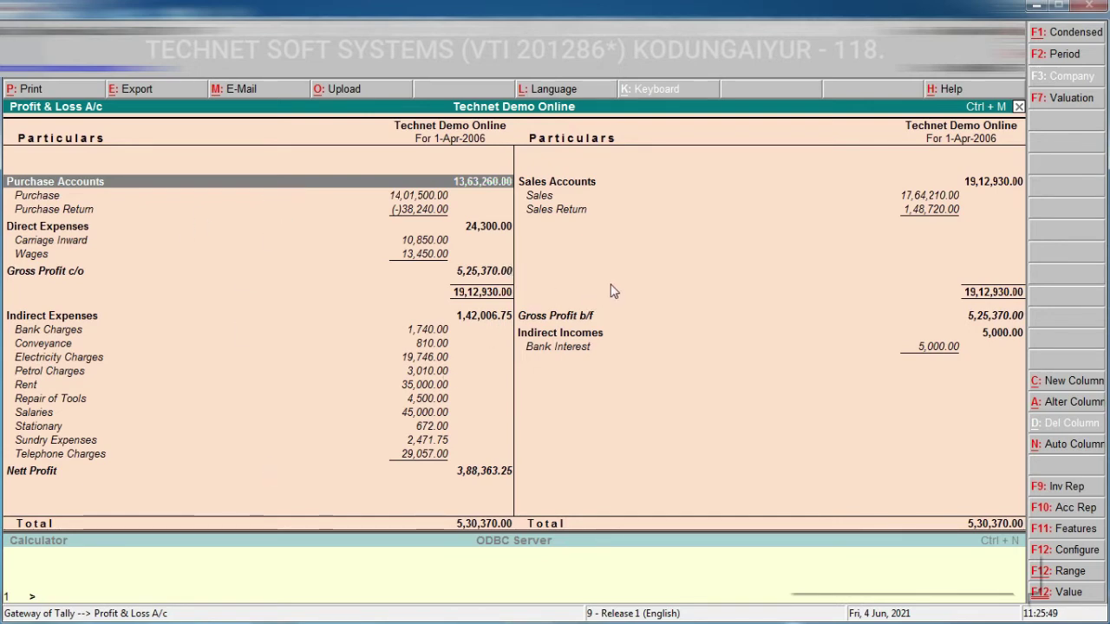
click(559, 184)
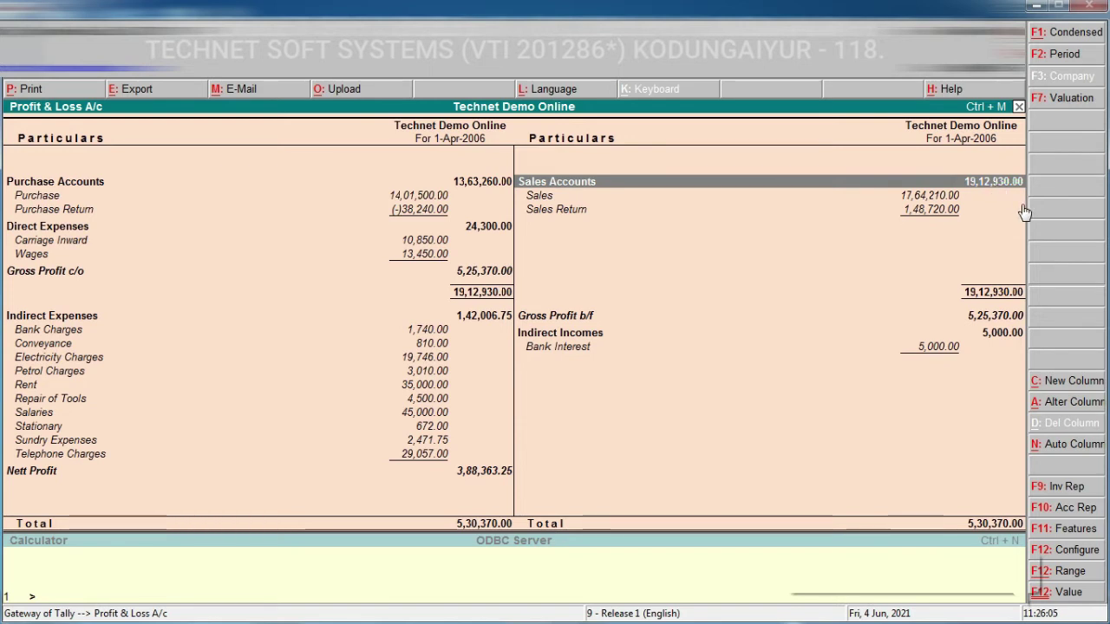
key(Return)
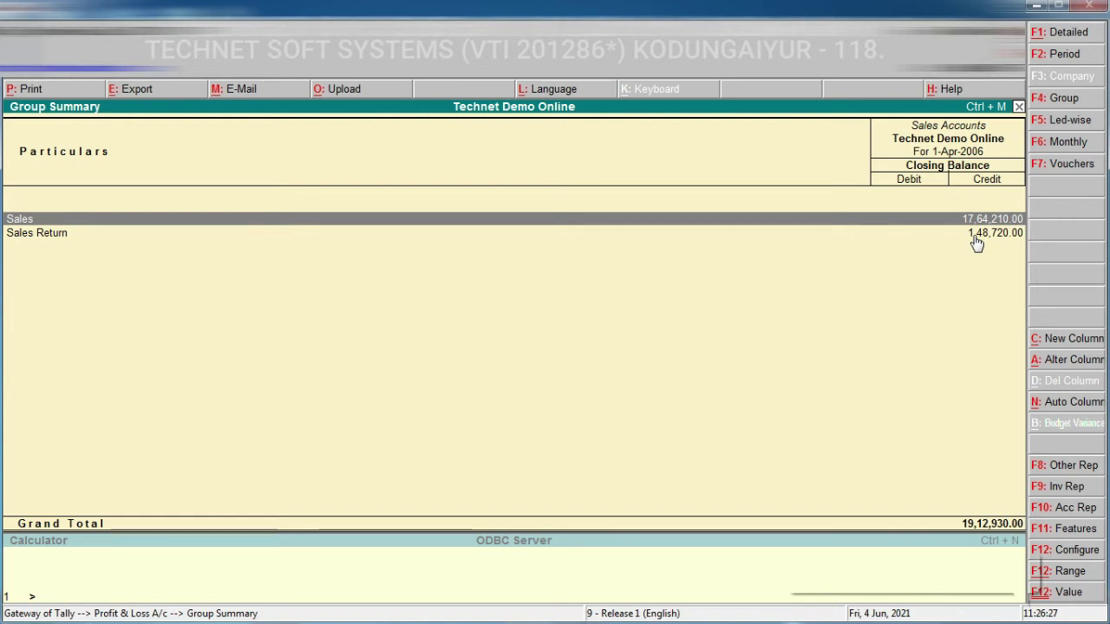
- Alter the Sales Return ledger in the Sales Accounts summary so its opening balance is Dr, and save the change
key(Down)
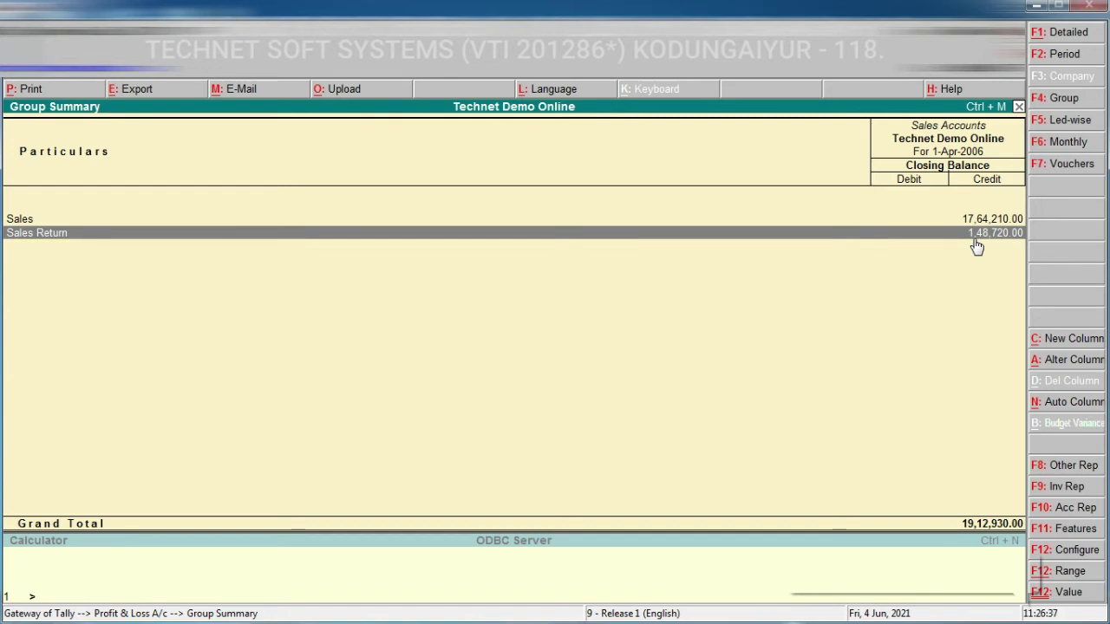
key(ctrl+Return)
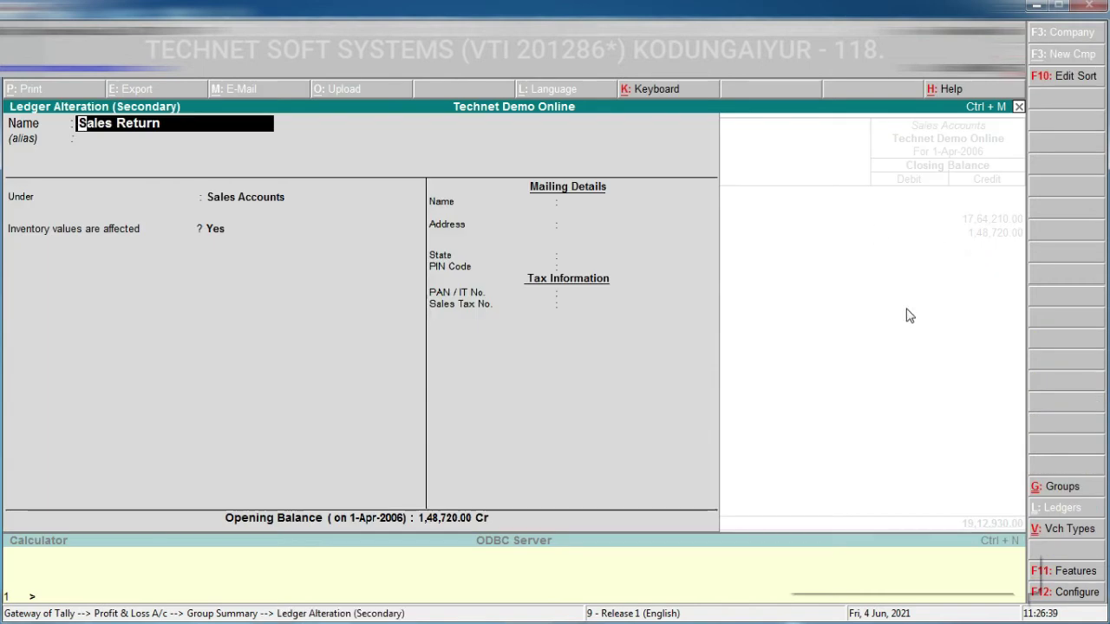
key(Return)
key(Return)
key(Return)
key(Return)
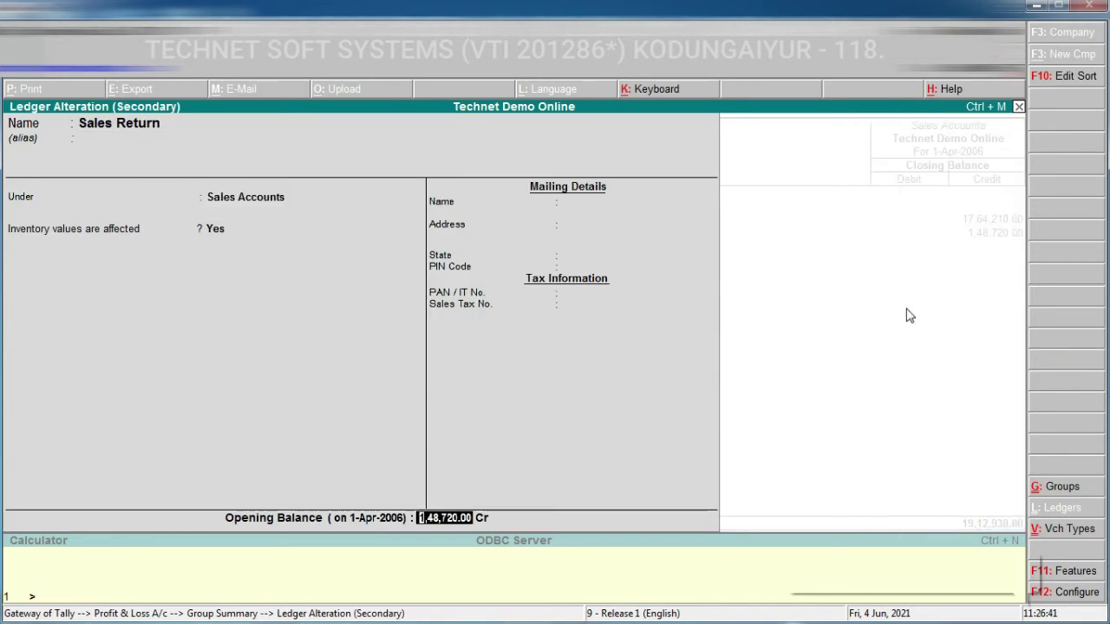
key(Return)
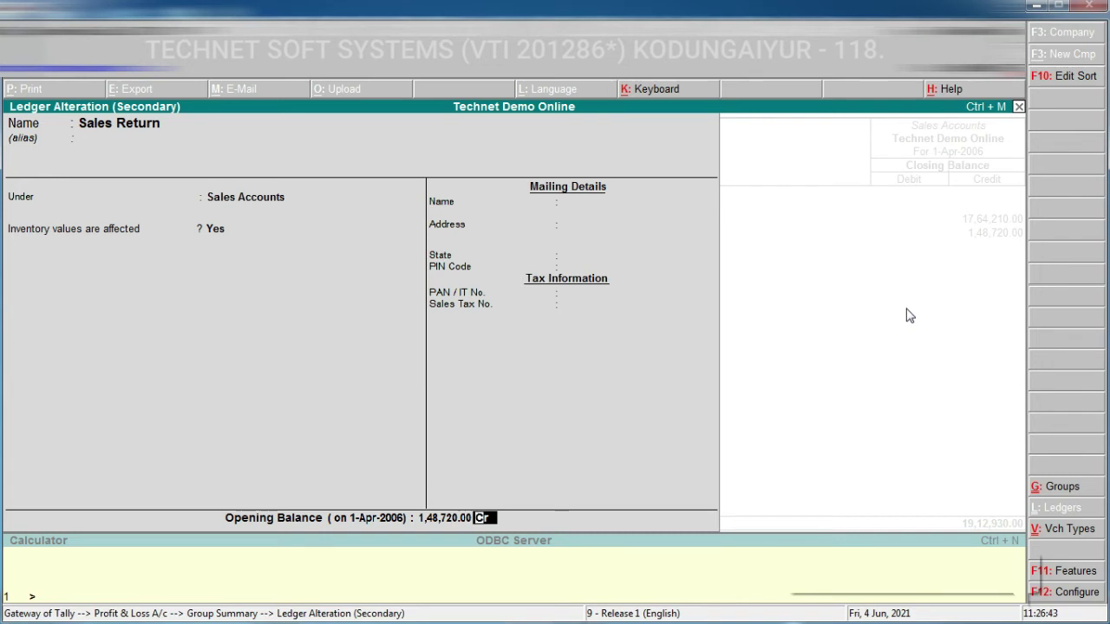
text(d)
key(Return)
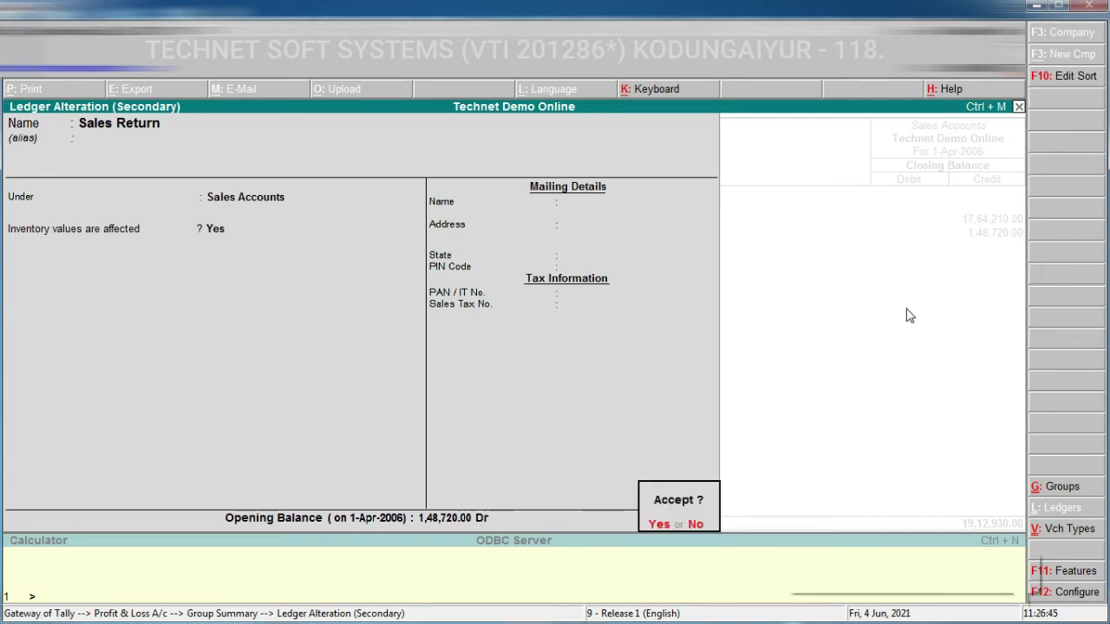
key(Return)
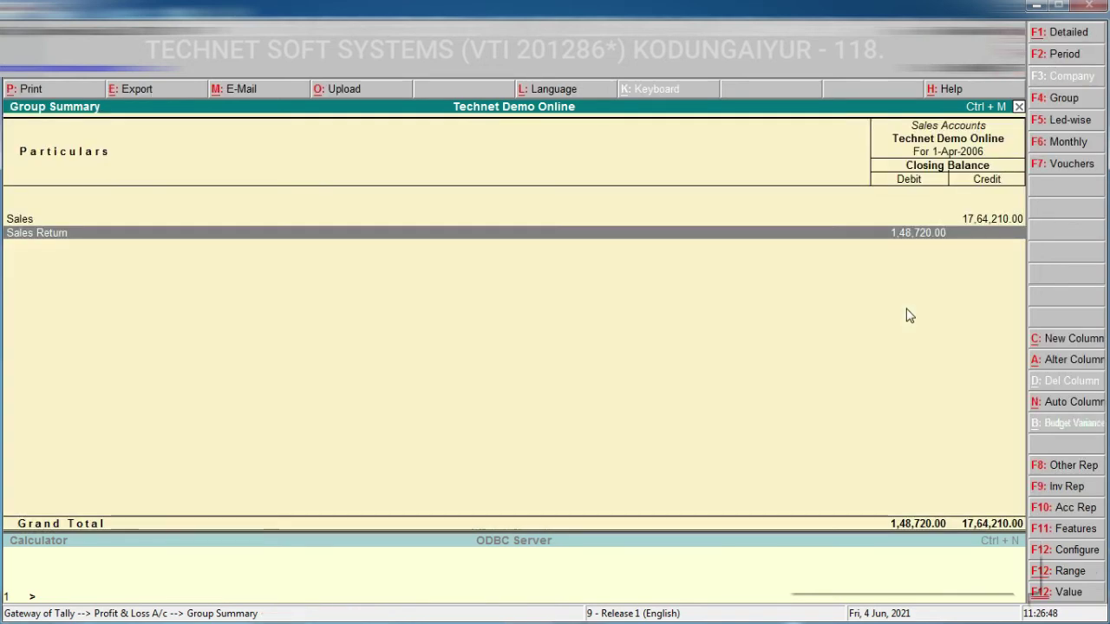
- Return to the Profit & Loss A/c and show it in condensed form
key(Escape)
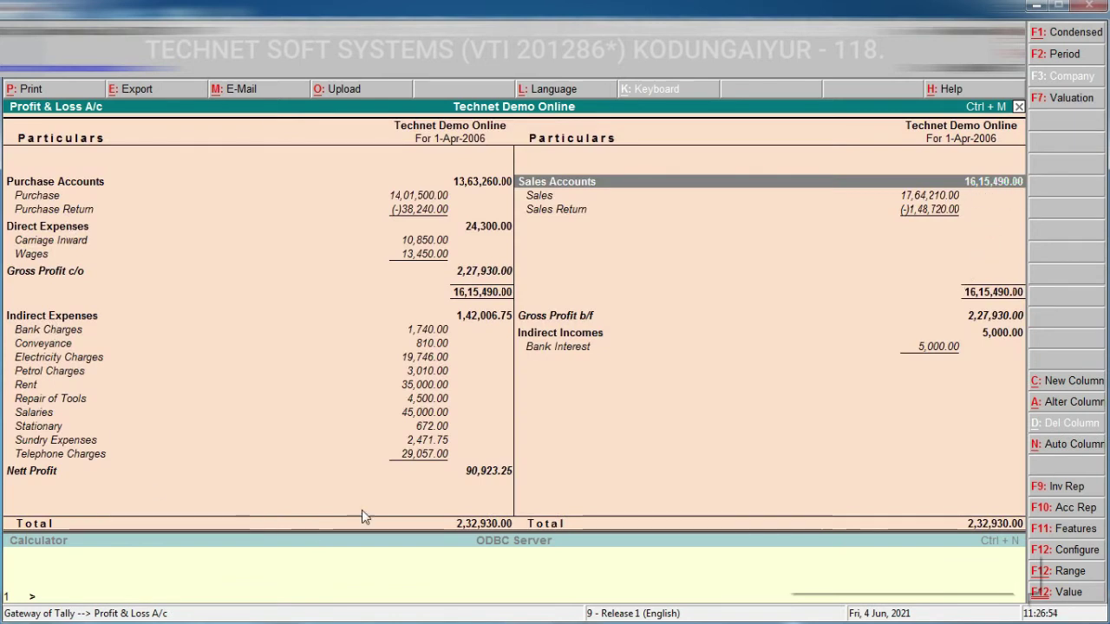
key(alt+F1)
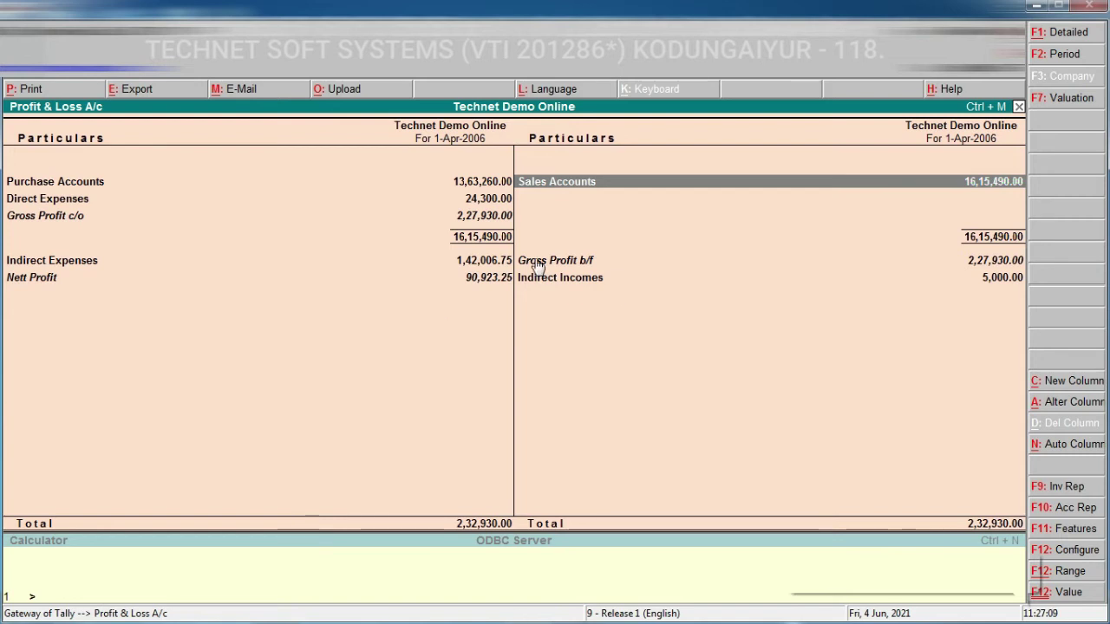
- Show the Profit & Loss A/c in detailed form and check the Sales Accounts group summary
key(alt+F1)
click(558, 189)
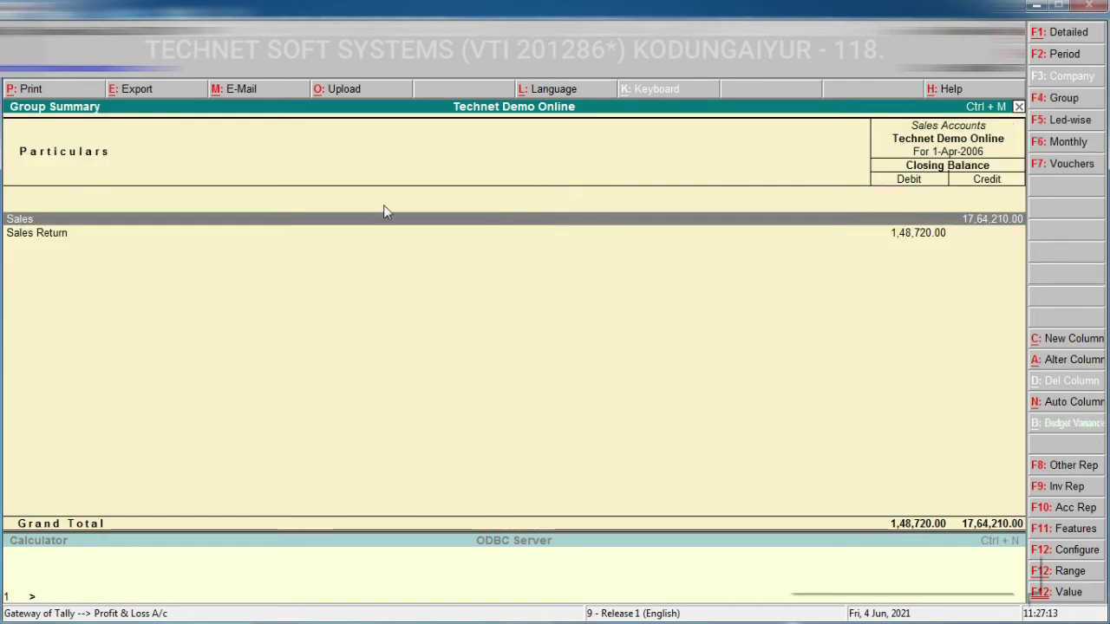
key(Escape)
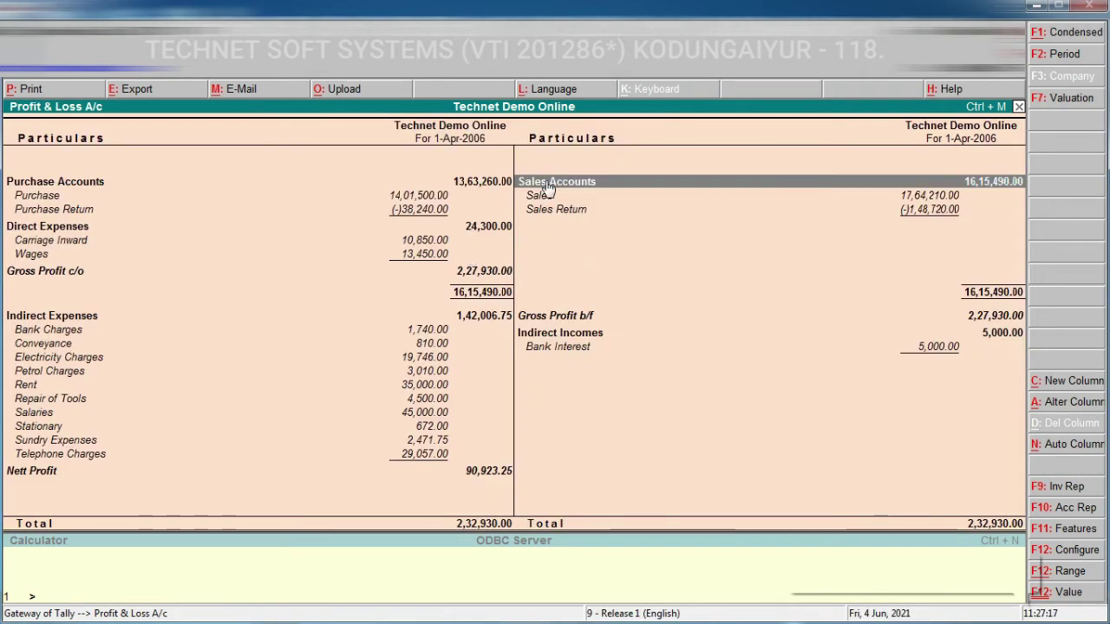
- View the alteration screen of the Sales Accounts group and quit it without saving
key(ctrl+Return)
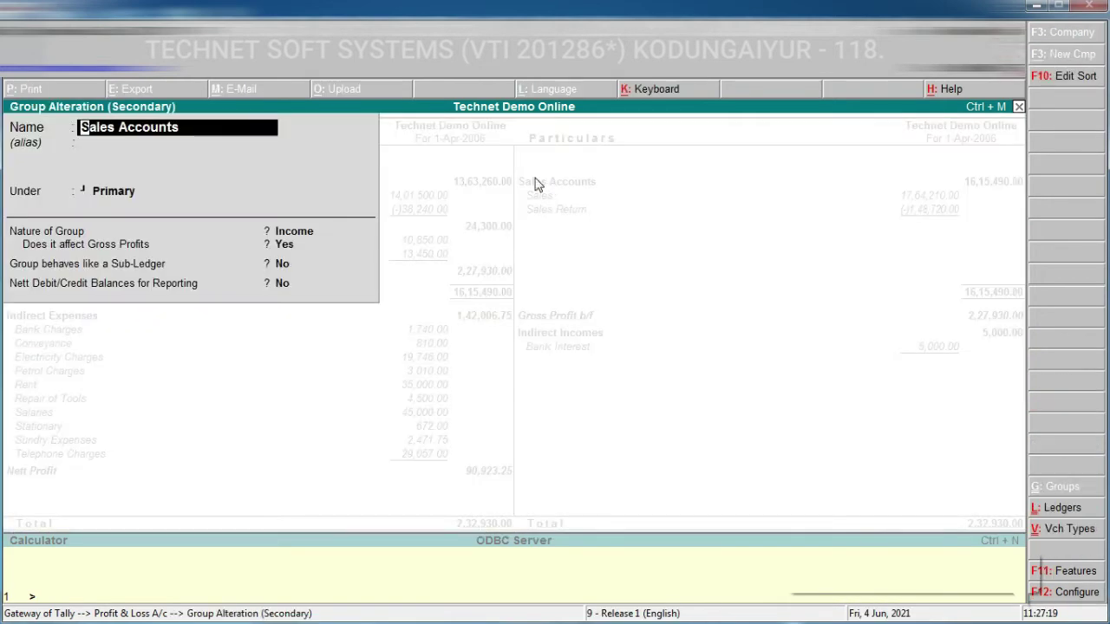
key(Escape)
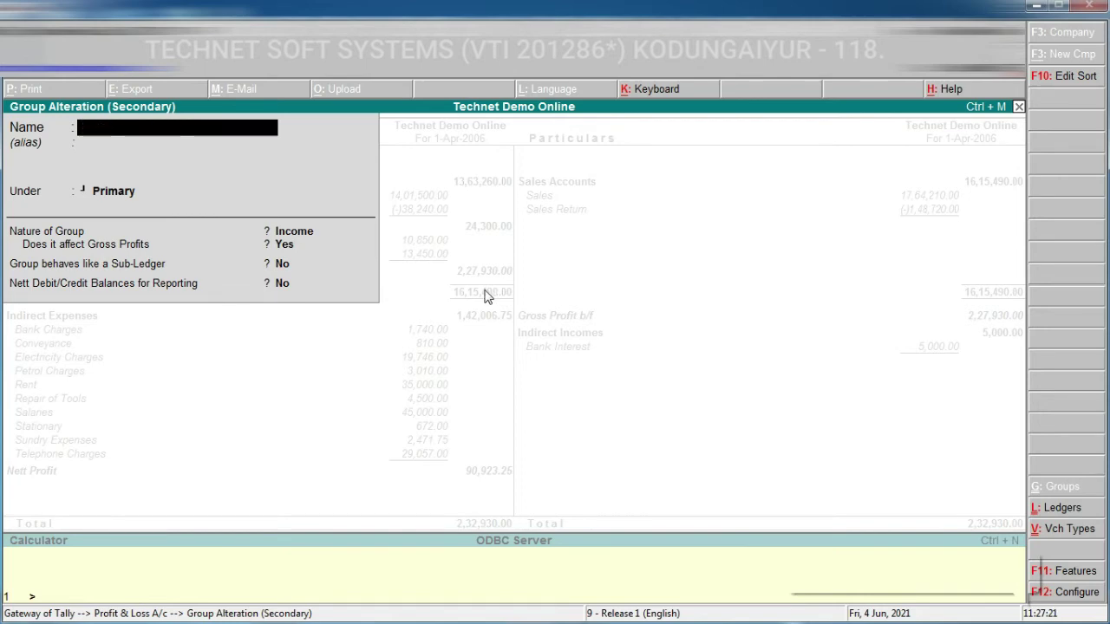
key(Escape)
key(y)
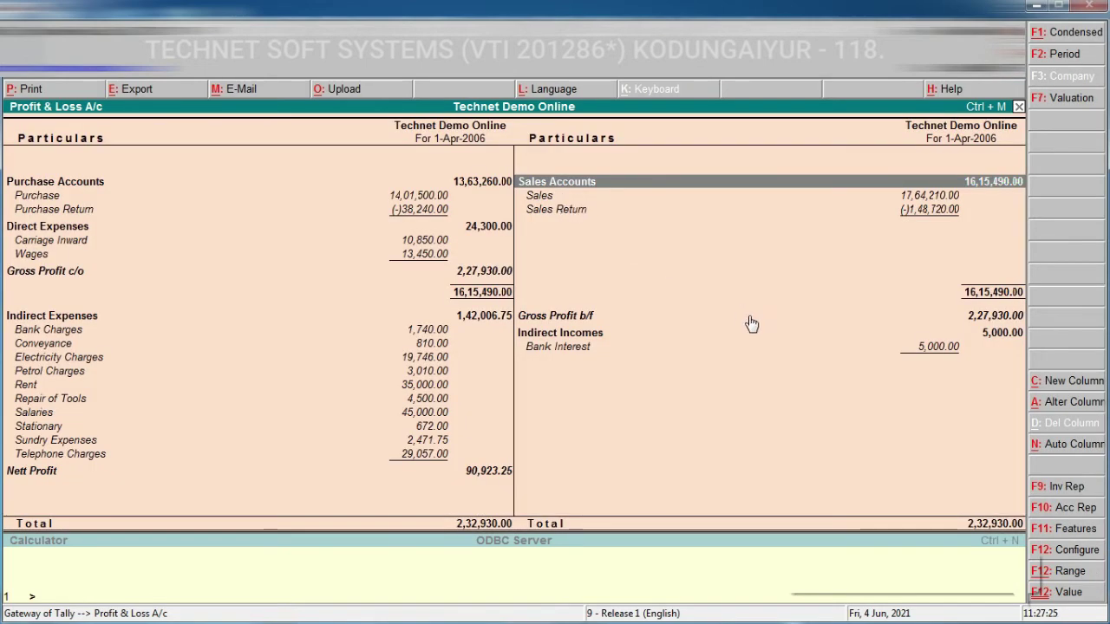
- Leave the Profit & Loss A/c, open the Balance Sheet in detailed form and drill down into the Sundry Creditors group
key(Escape)
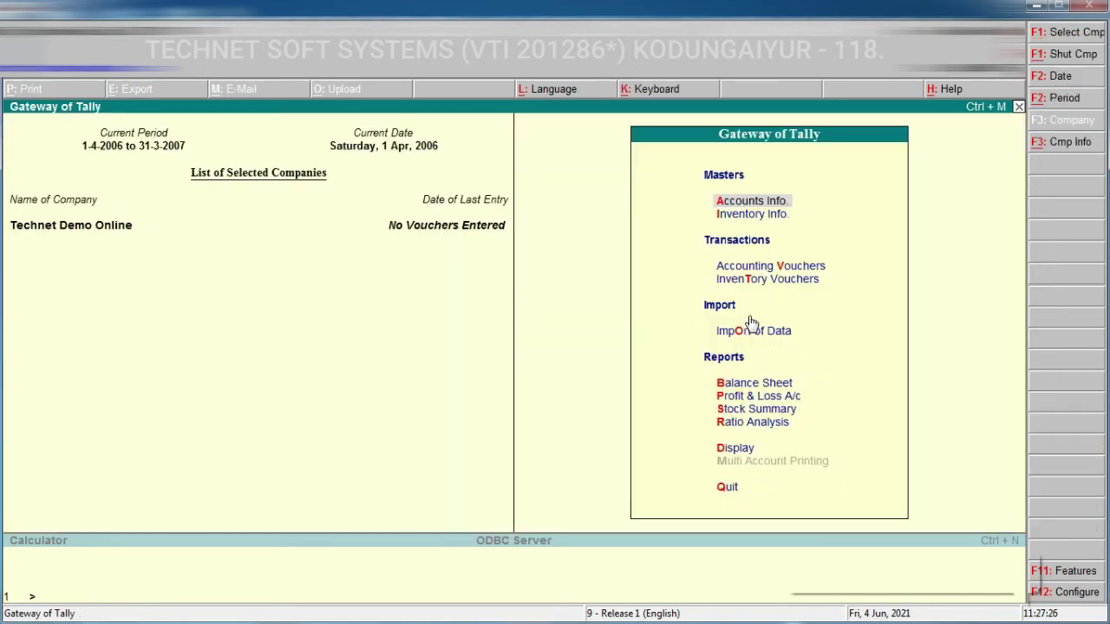
click(751, 387)
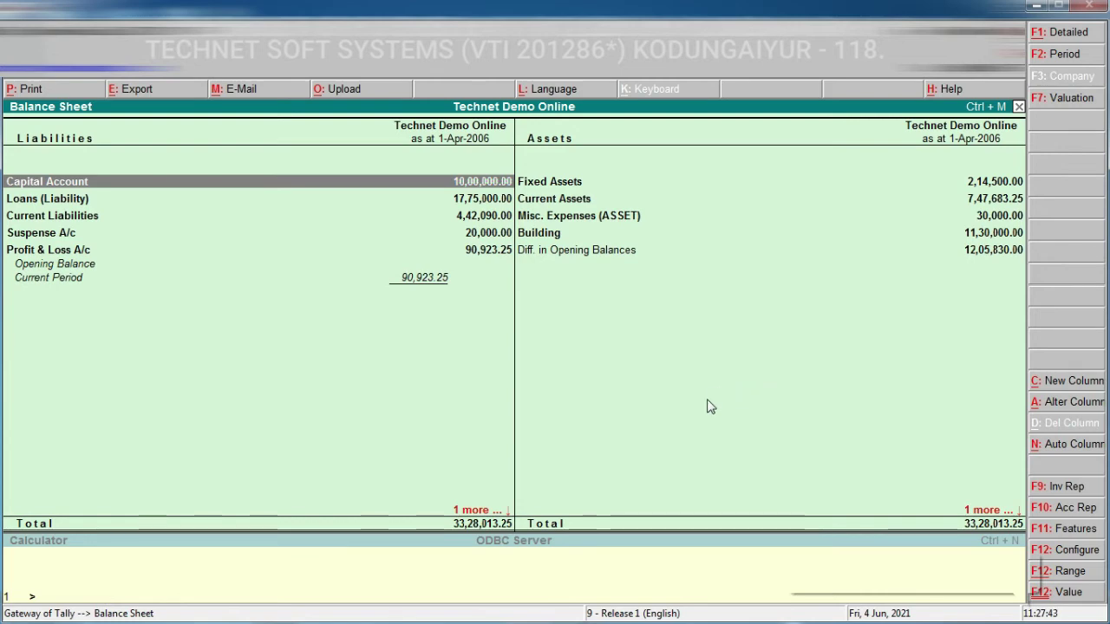
key(alt+F1)
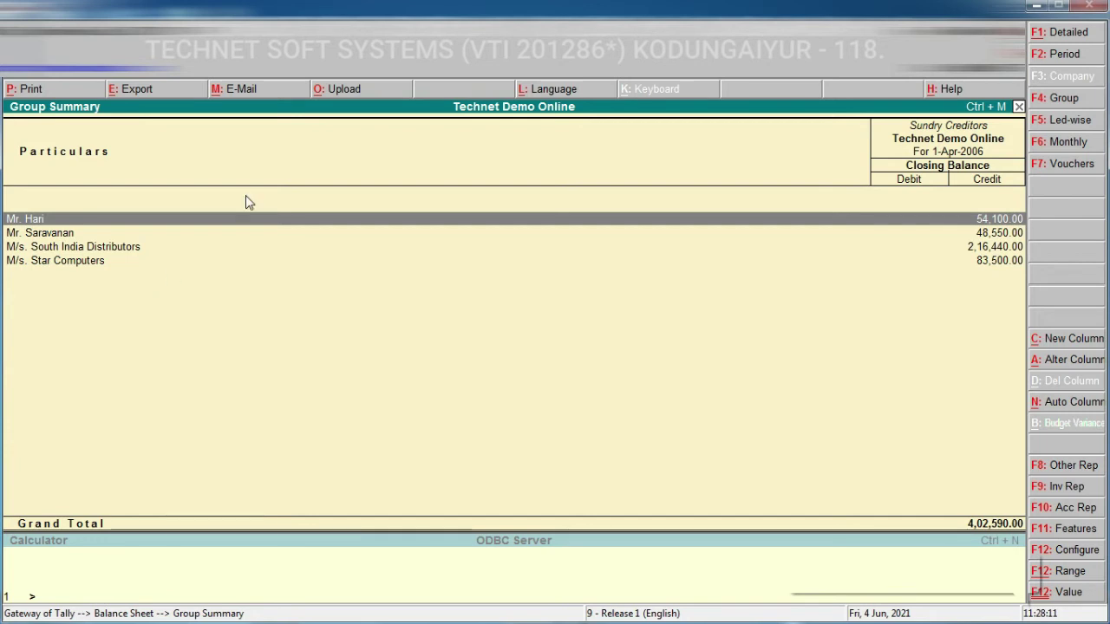
- Change the opening balance of the M/s. South India Distributors ledger under Sundry Creditors to Dr
key(Down)
key(Down)
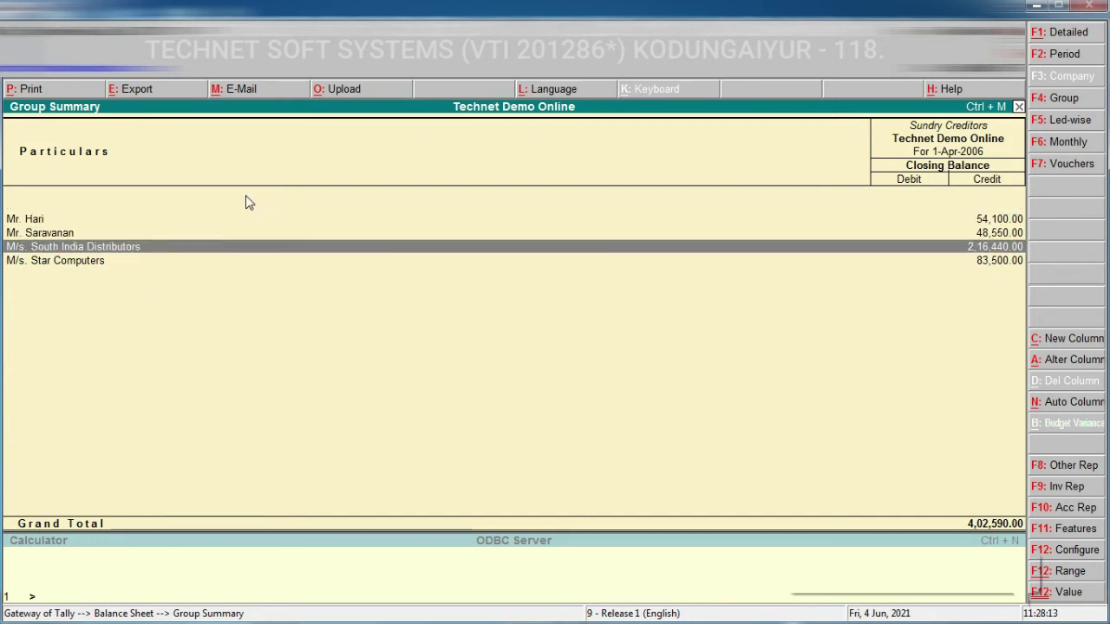
key(ctrl+Return)
key(Return)
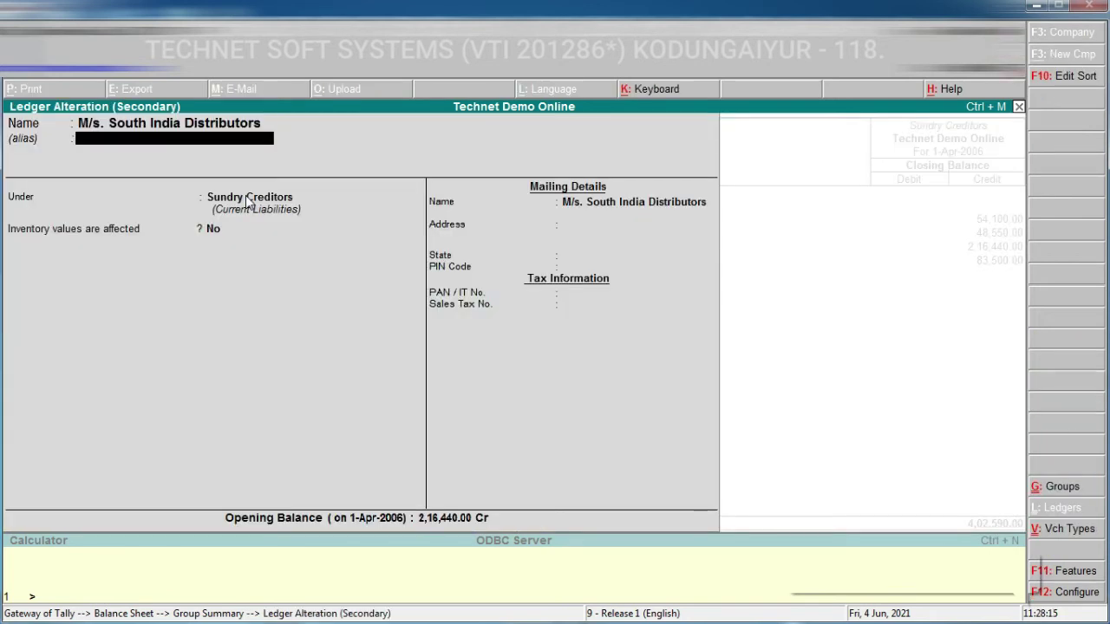
key(Return)
key(Return)
key(Return)
key(Return)
key(Return)
key(Return)
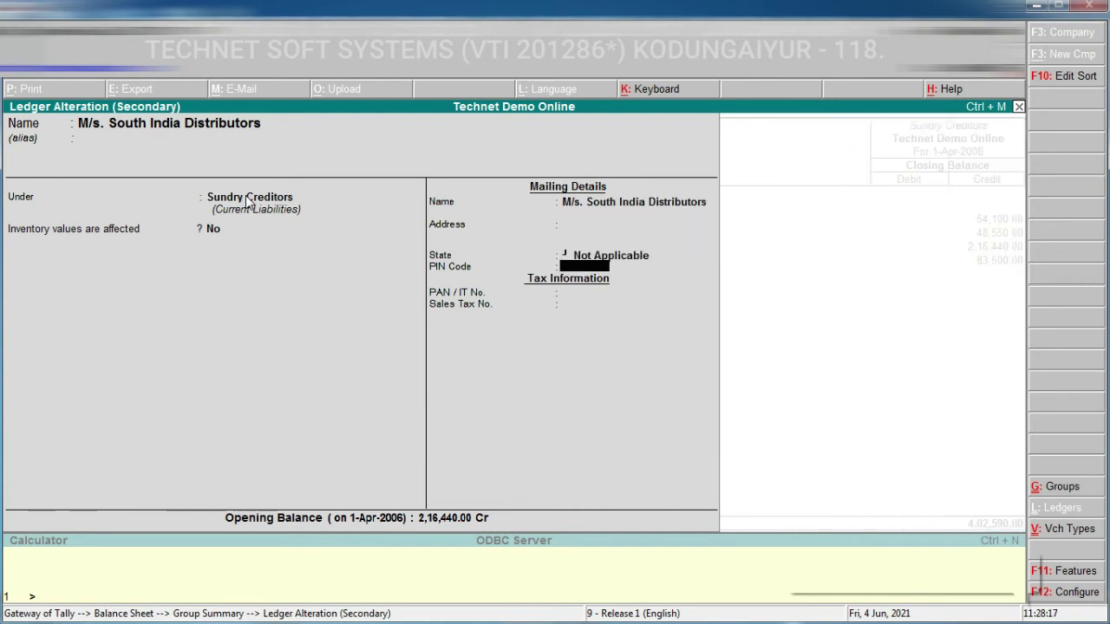
key(Return)
key(Return)
key(Return)
key(Return)
text(d)
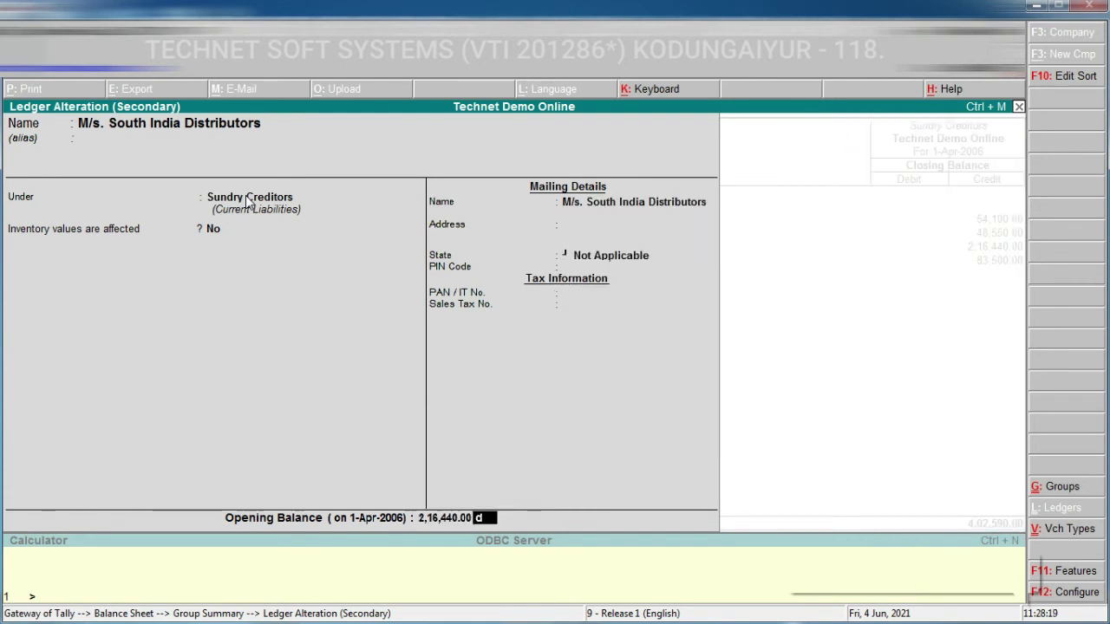
key(Return)
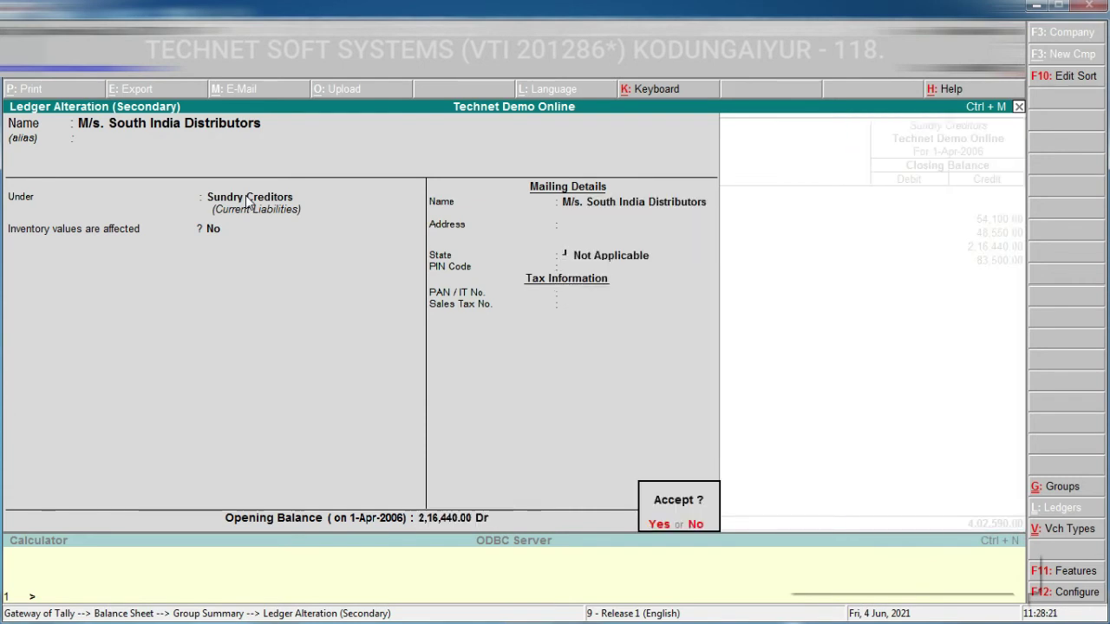
- Continue editing the M/s. South India Distributors ledger, place it under Sundry Debtors, and return to the Balance Sheet
key(n)
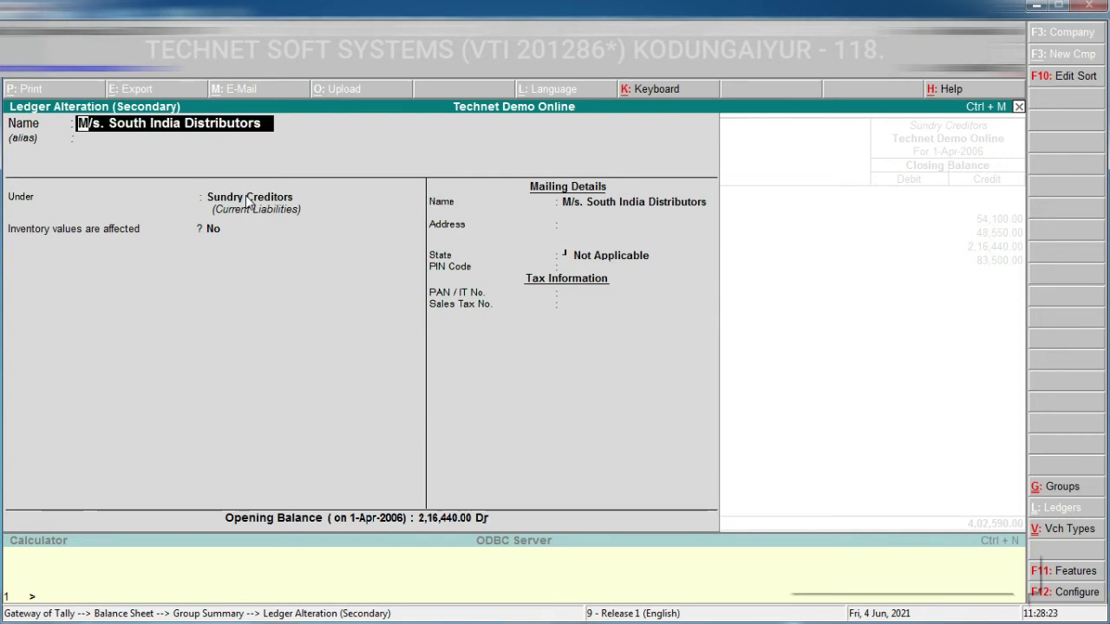
key(Return)
key(Return)
key(Return)
key(Return)
key(Return)
key(Return)
key(Return)
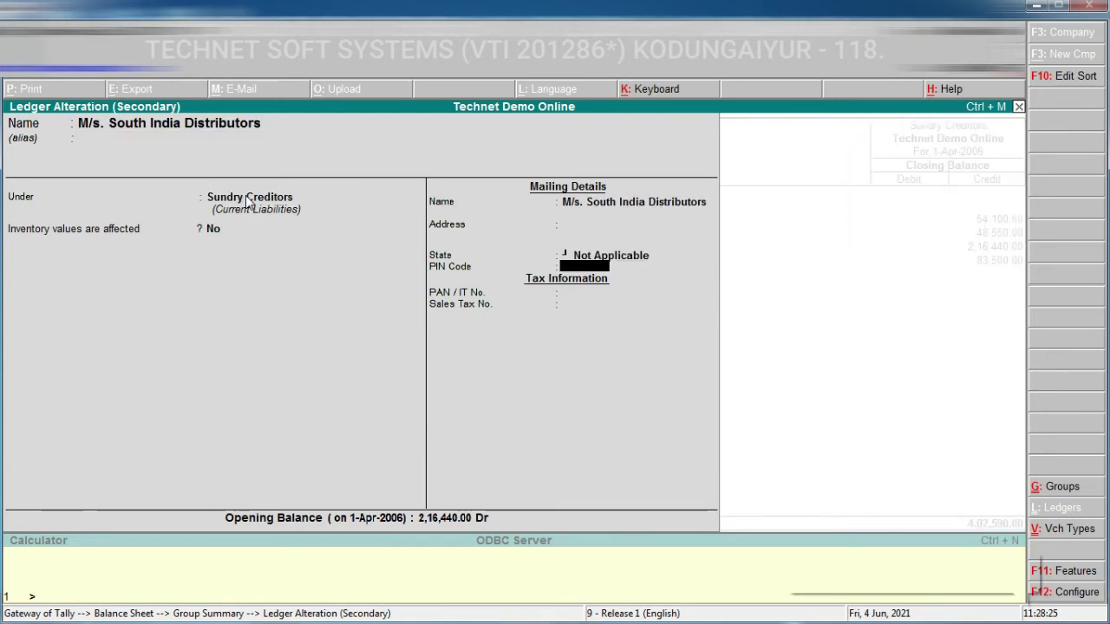
key(BackSpace)
key(BackSpace)
key(BackSpace)
key(BackSpace)
key(BackSpace)
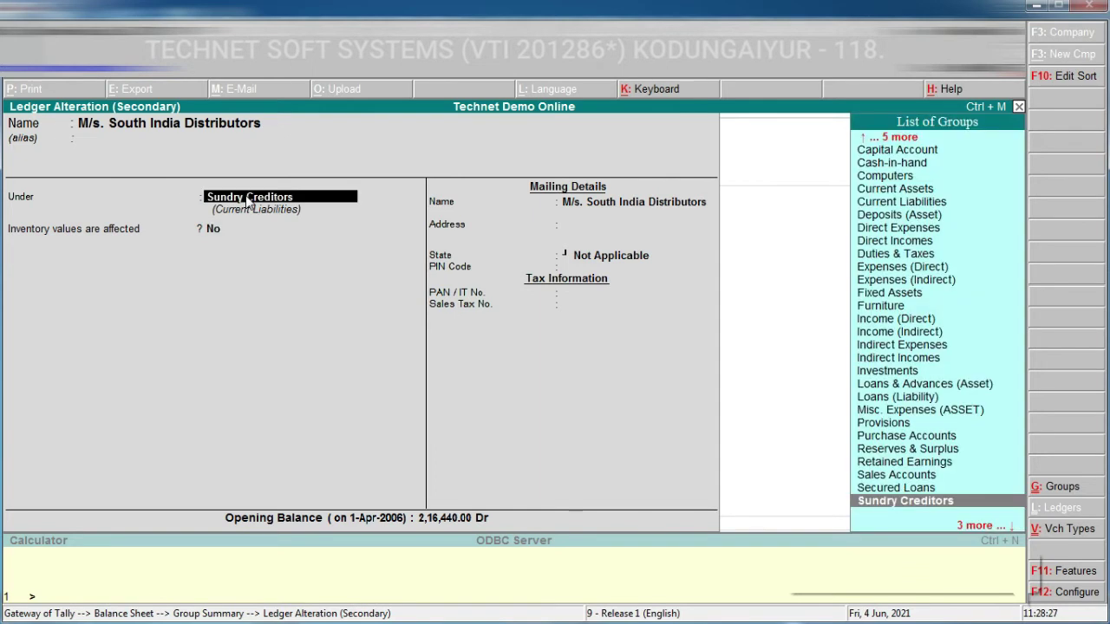
text(Sund)
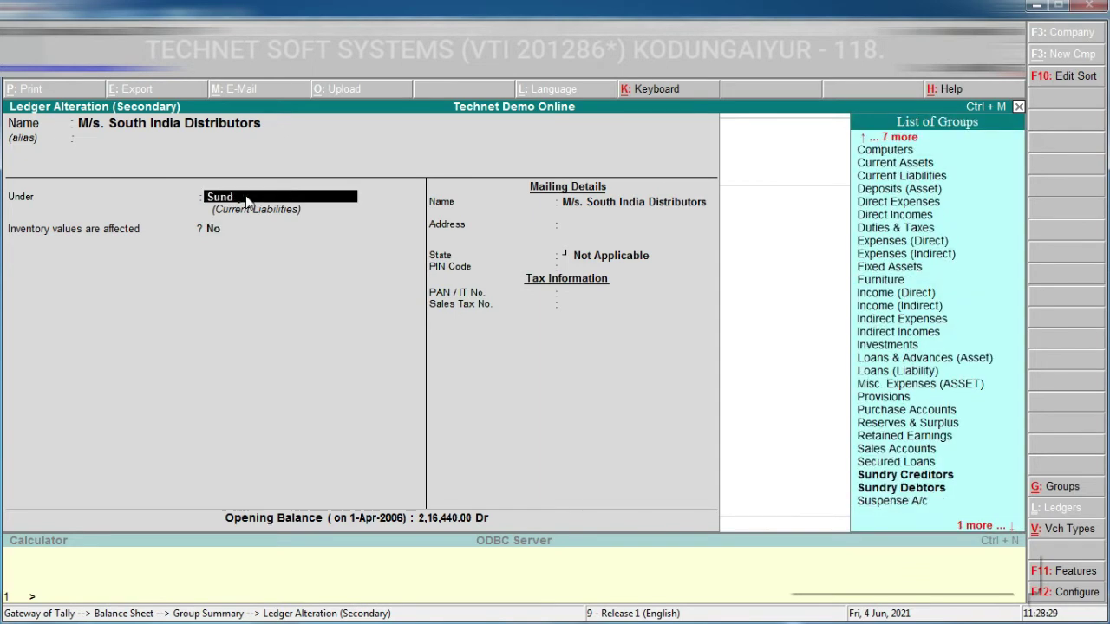
text(r)
key(Down)
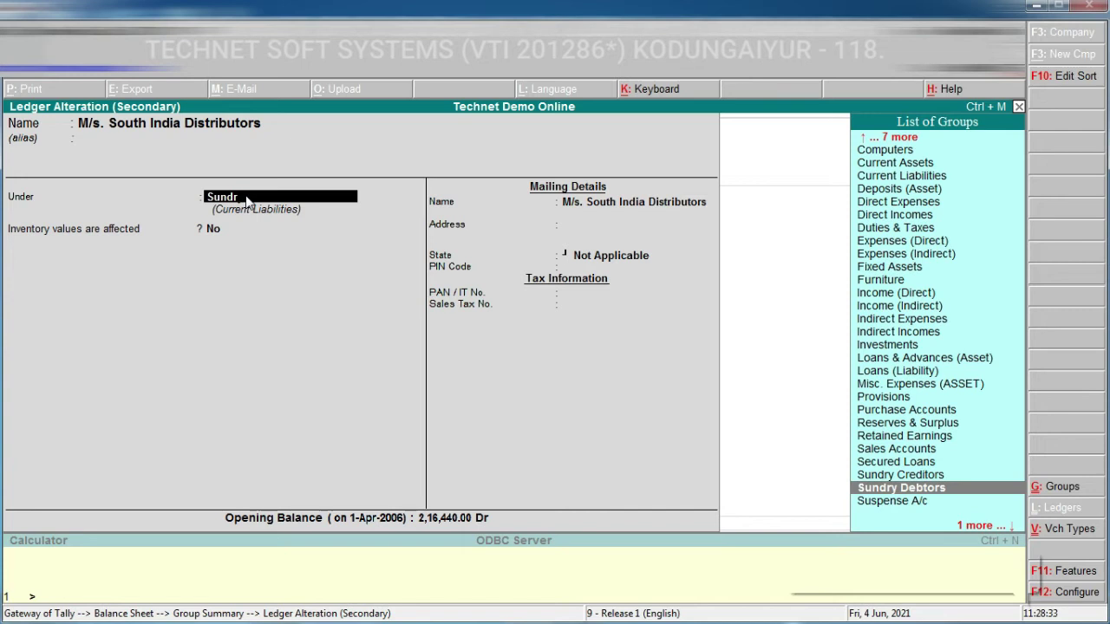
key(Return)
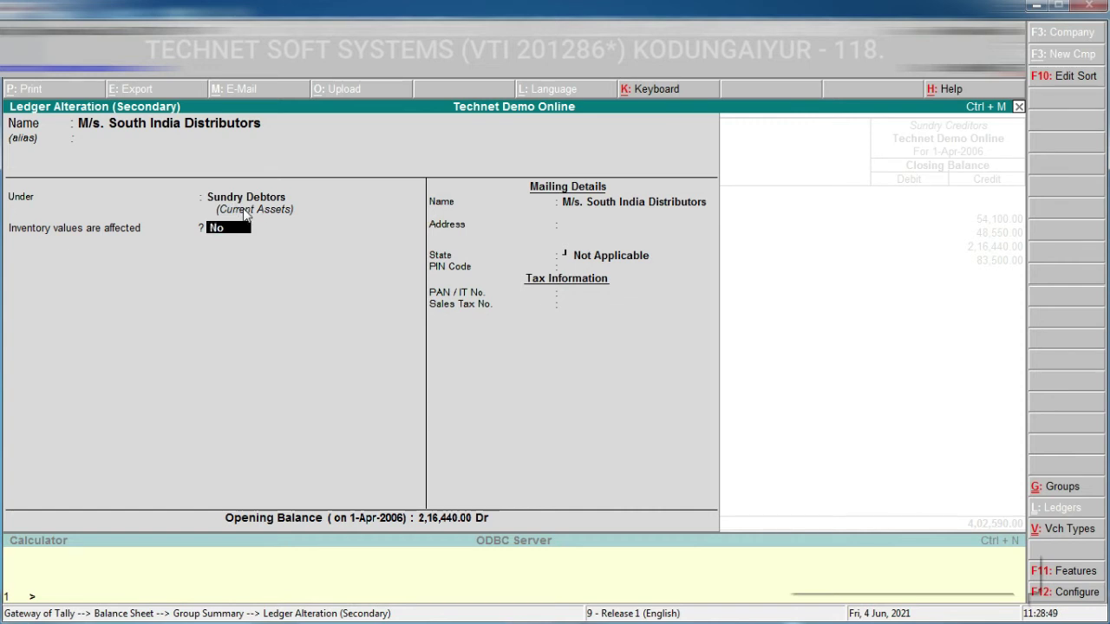
key(Escape)
key(Escape)
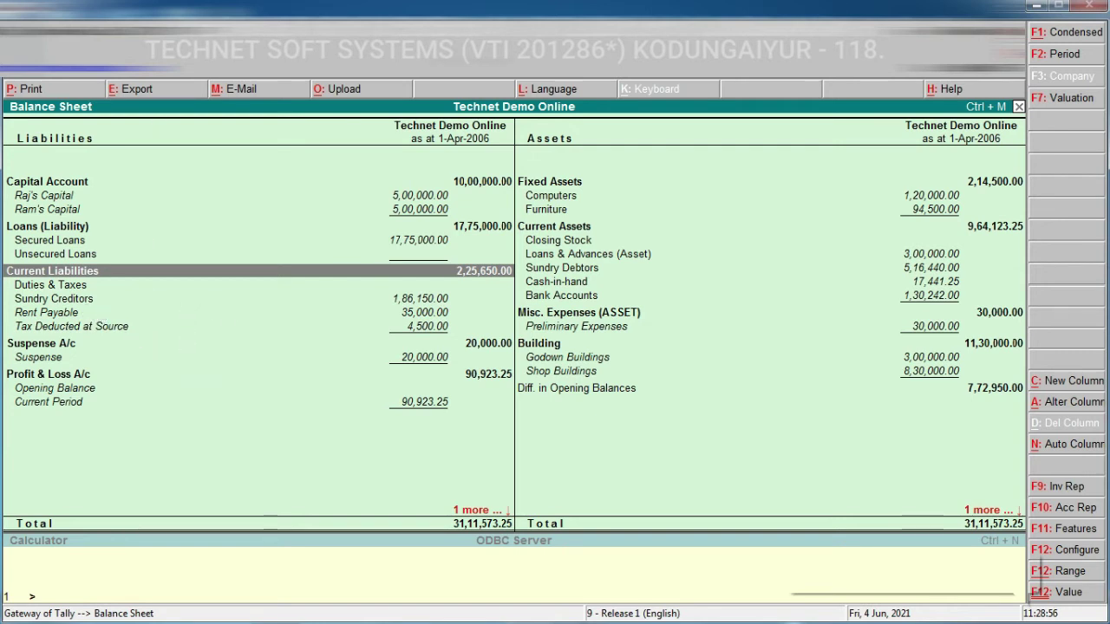
- Alter the M/s. South India Distributors ledger in the Sundry Debtors summary to place it under Sundry Creditors, and save it
click(579, 271)
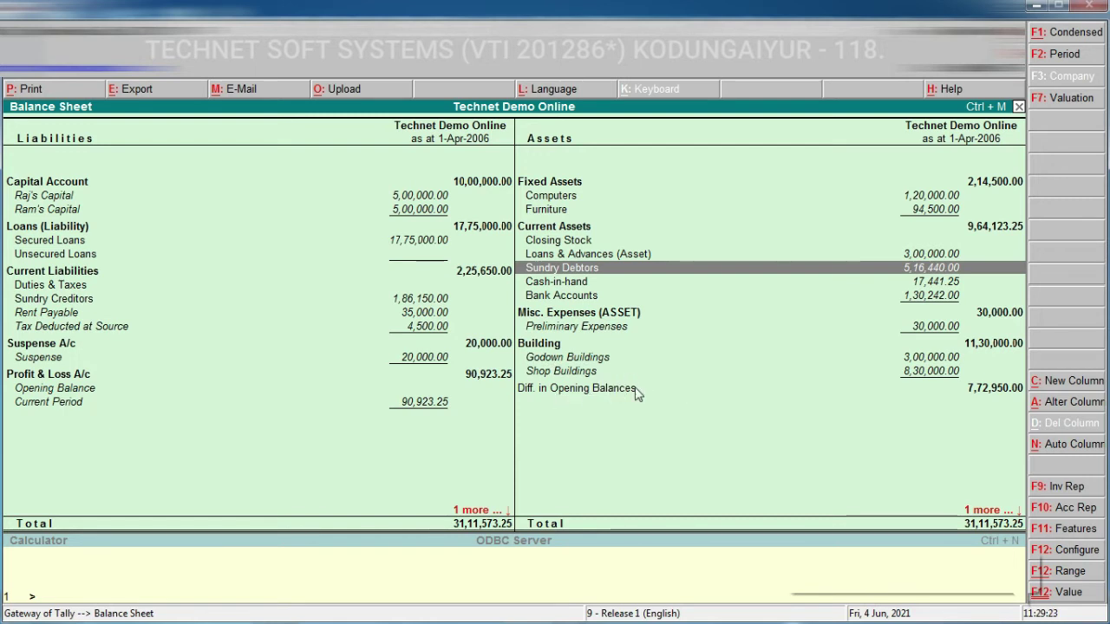
click(583, 275)
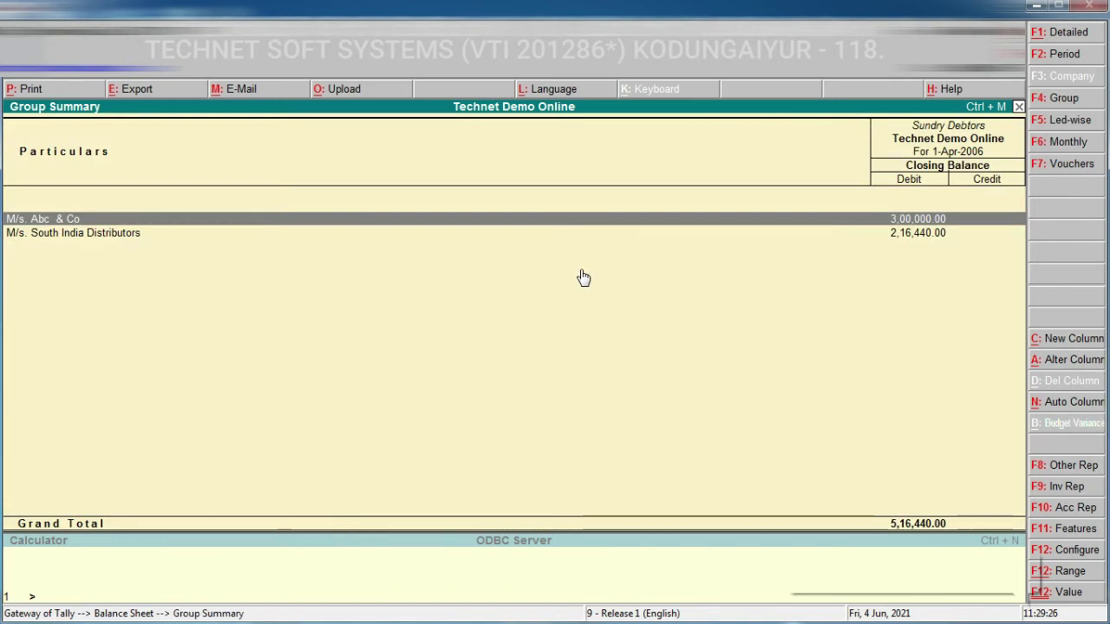
click(117, 243)
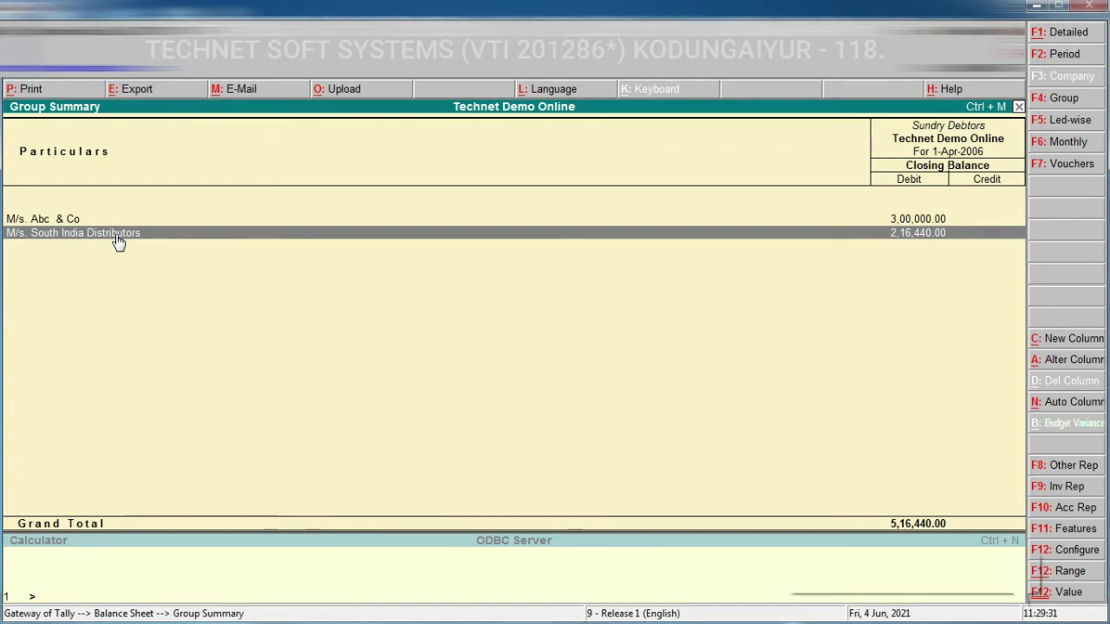
key(ctrl+Return)
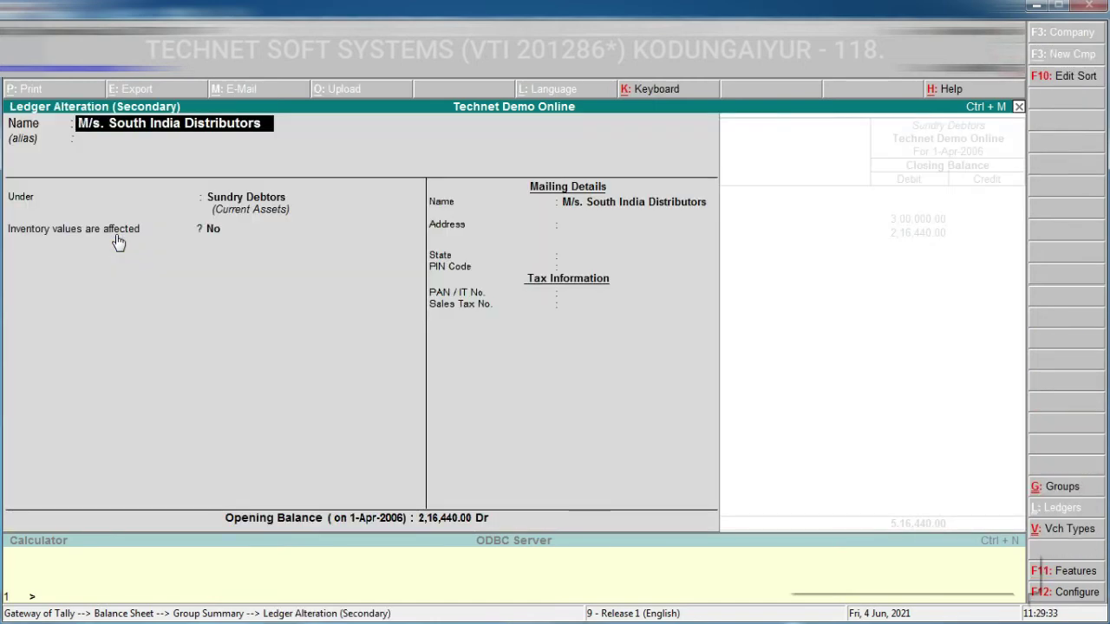
key(Return)
key(Return)
text(Sund)
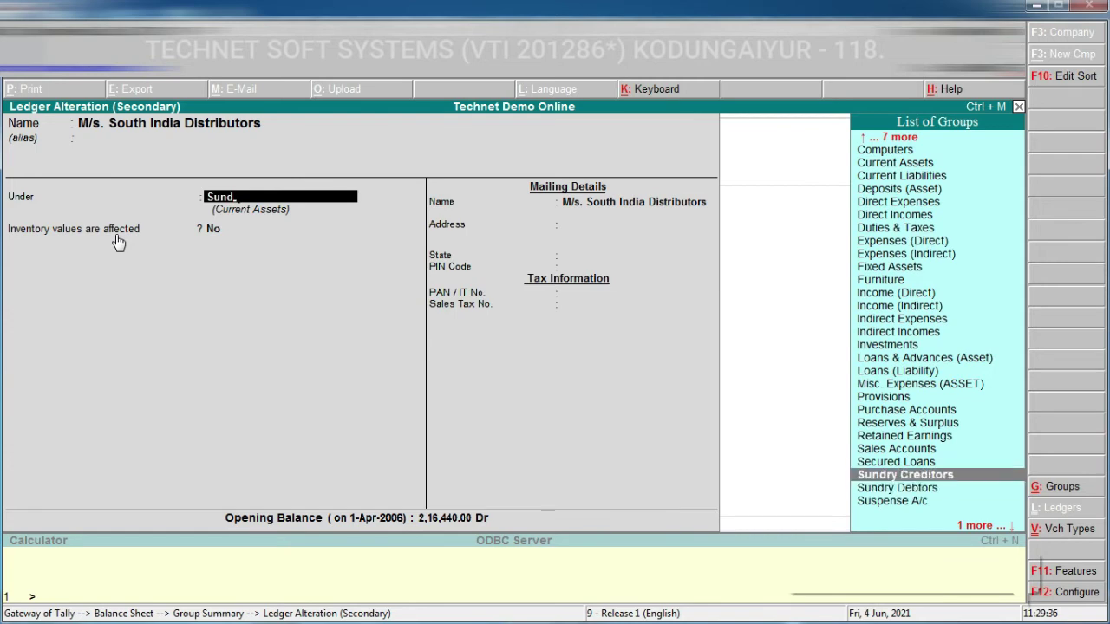
key(Return)
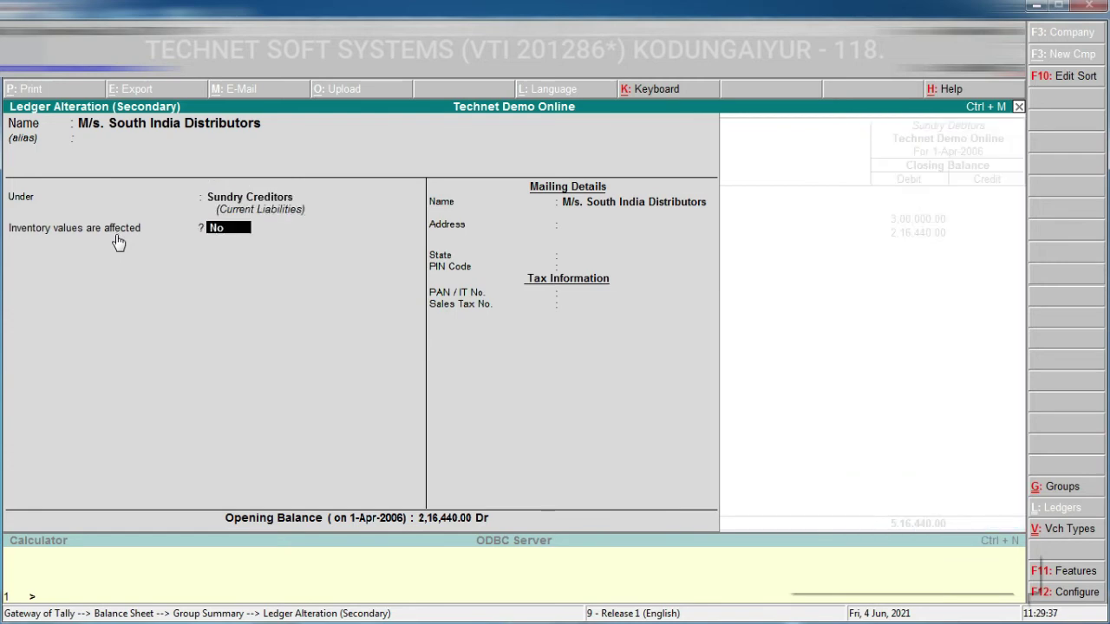
key(ctrl+a)
key(Escape)
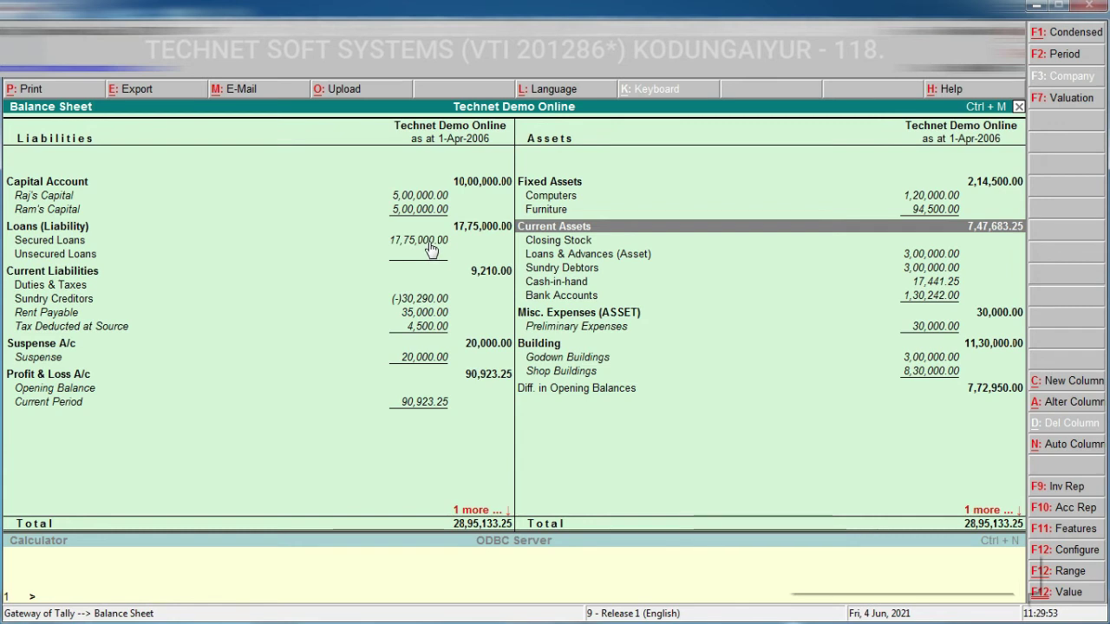
- Alter the M/s. South India Distributors ledger in the Sundry Creditors summary so its opening balance is Cr, and save it
click(422, 302)
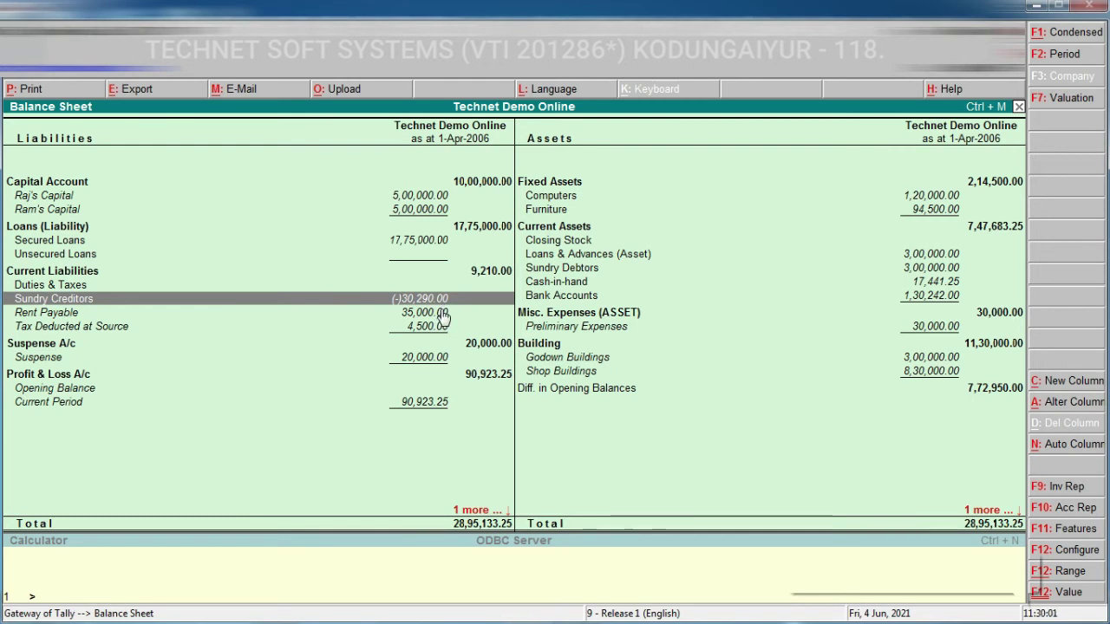
key(Return)
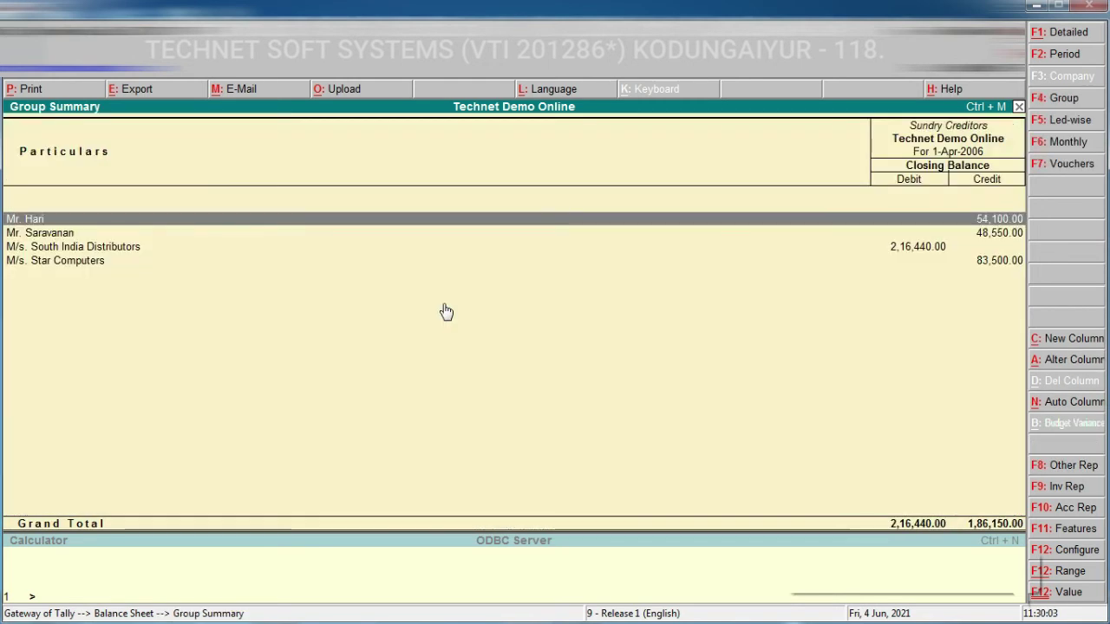
key(Down)
key(Down)
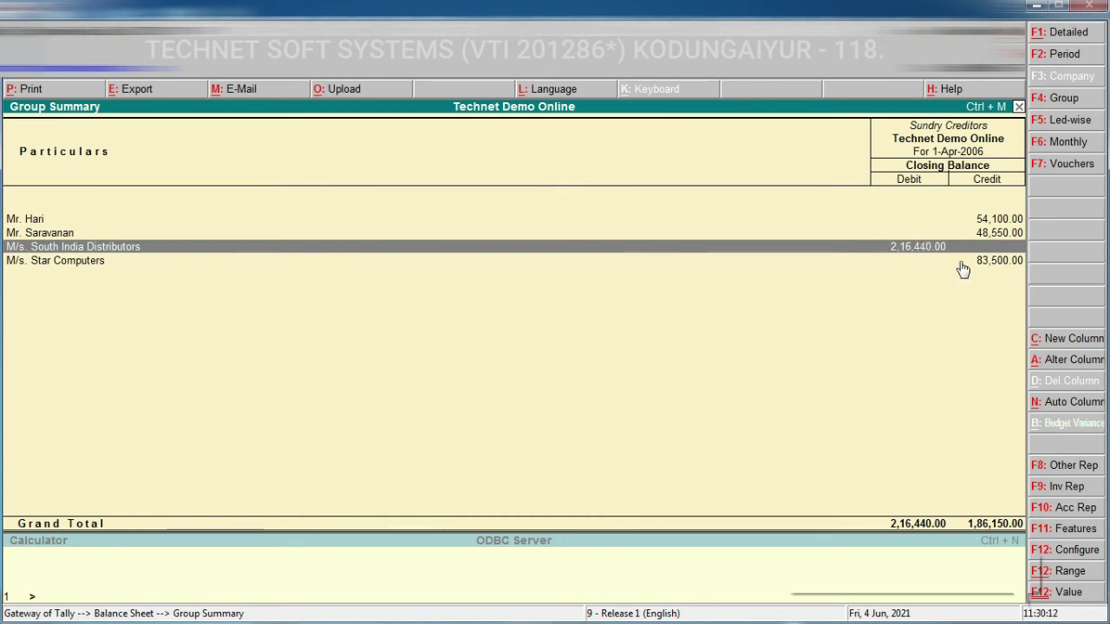
key(ctrl+Return)
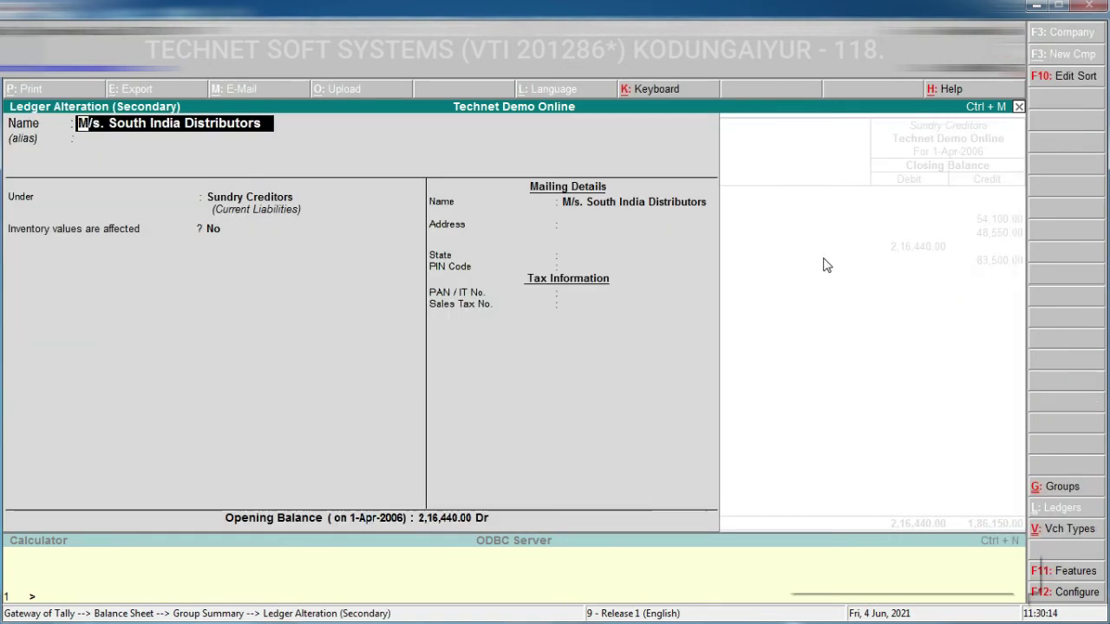
key(Return)
key(Return)
key(Return)
key(Return)
key(Return)
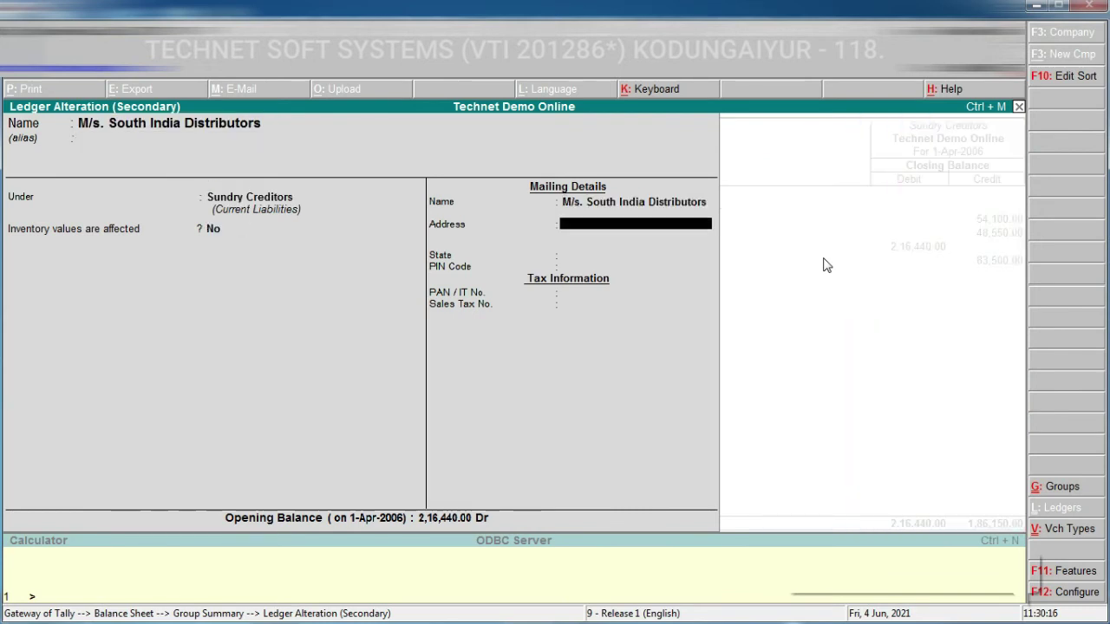
key(Return)
key(Return)
key(Return)
key(Return)
key(Return)
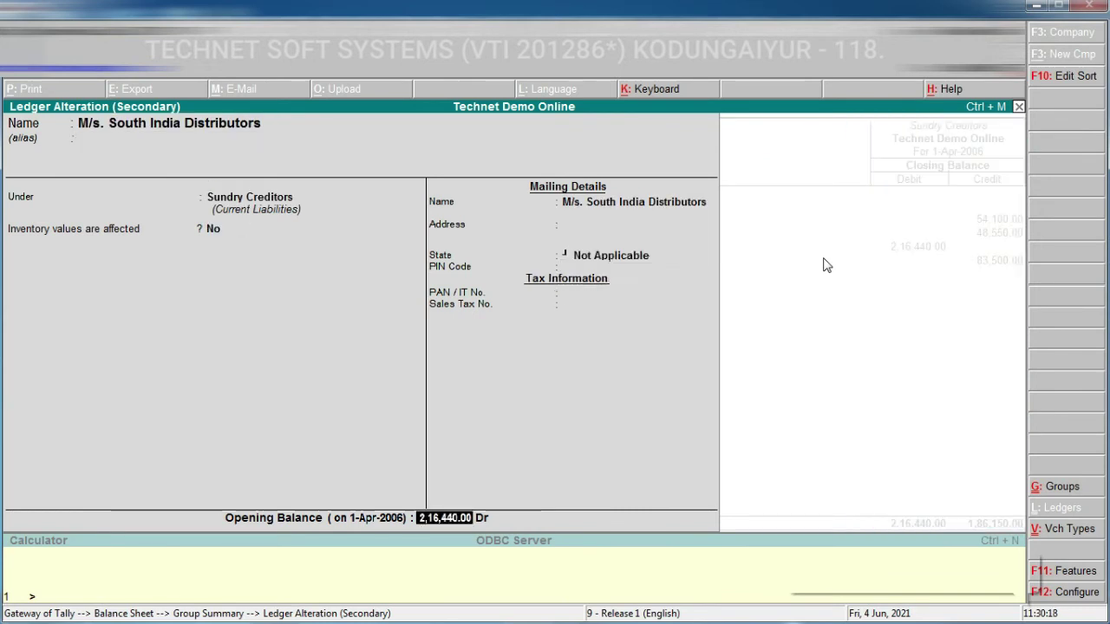
text(c)
key(Return)
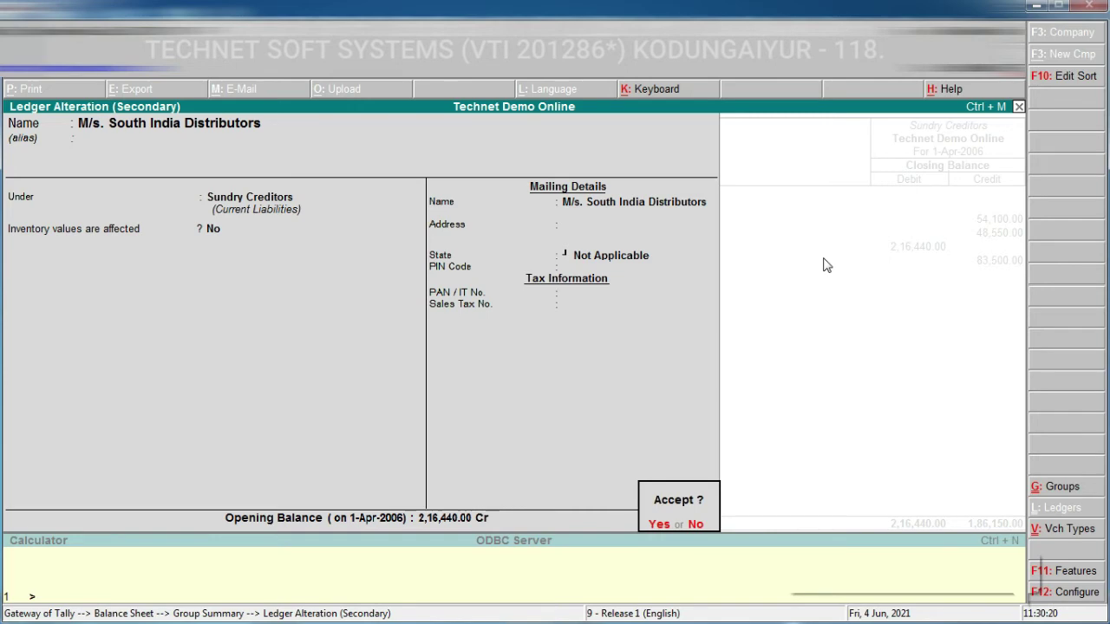
key(Return)
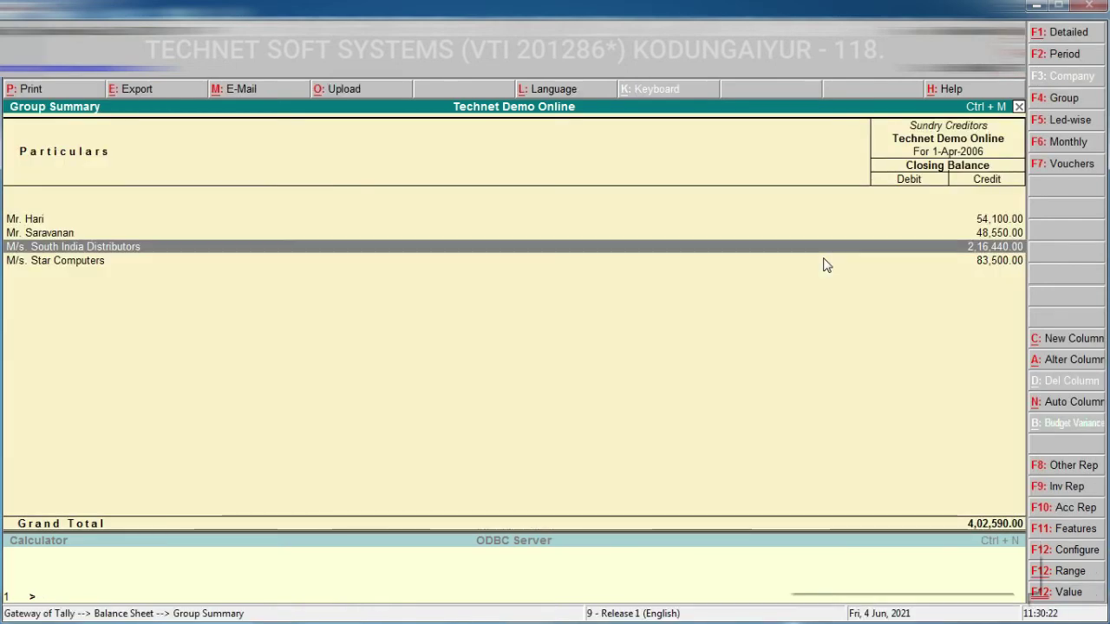
- Return to the Balance Sheet and review the liabilities from Current Liabilities down to Profit & Loss A/c
key(Escape)
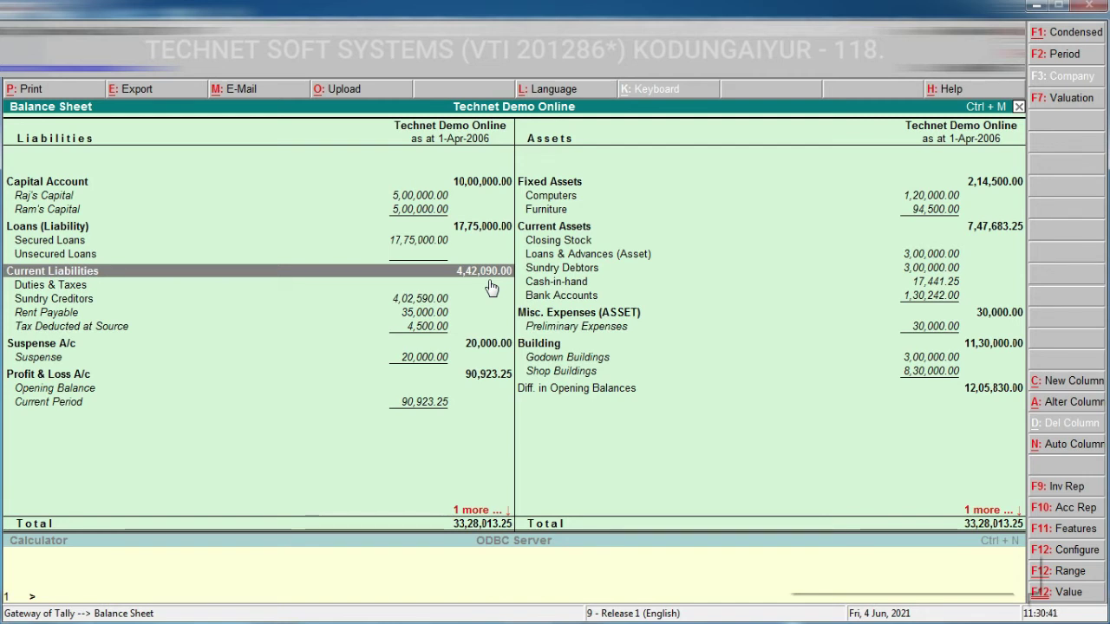
key(Down)
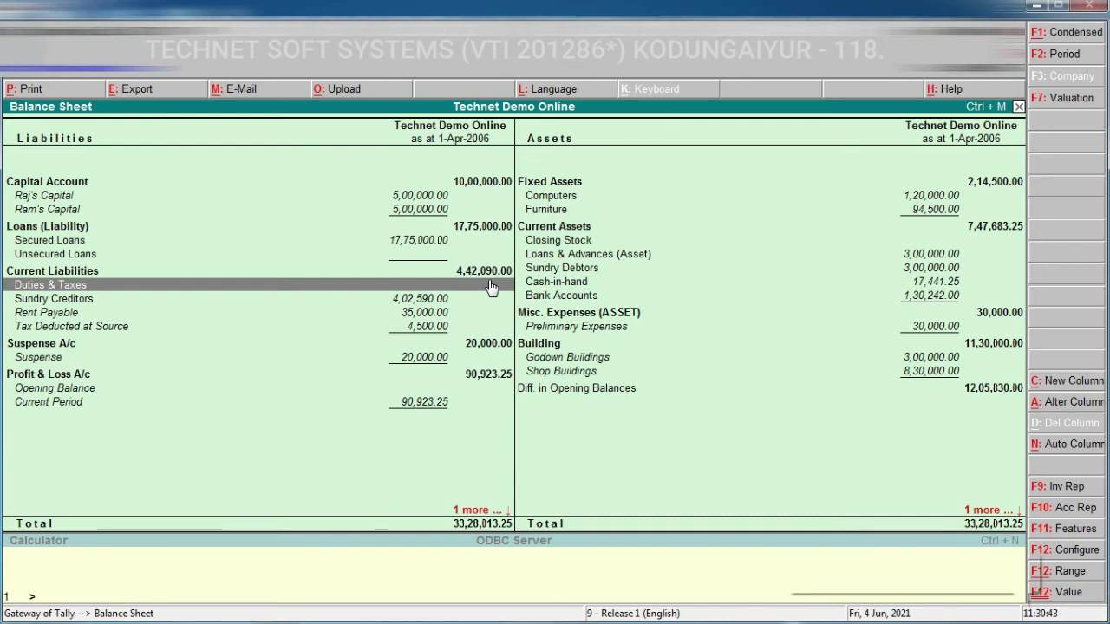
key(Down)
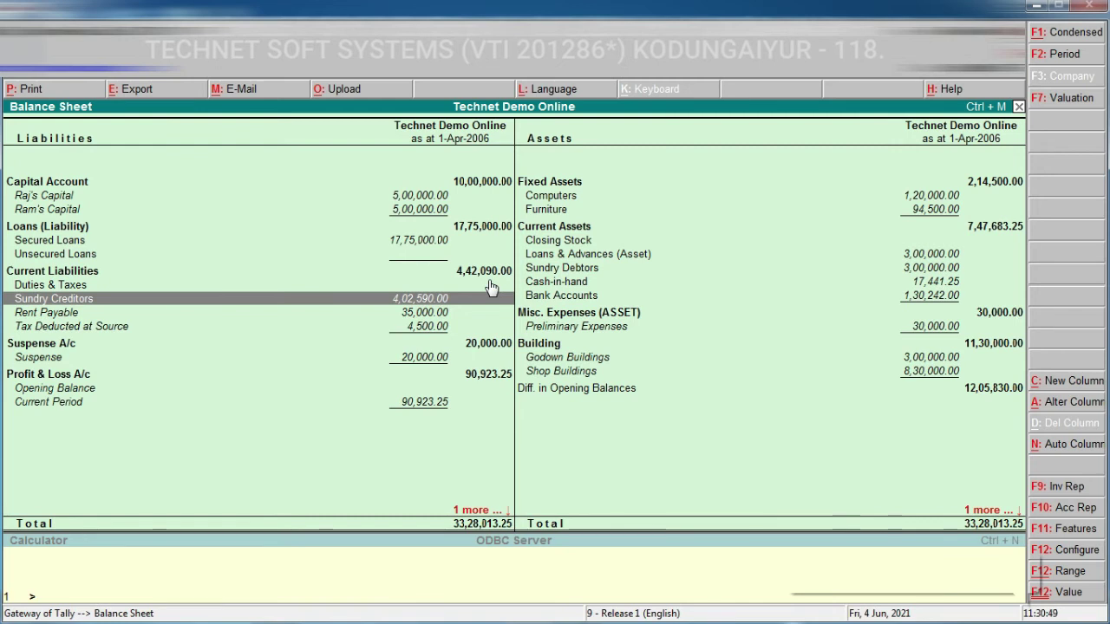
key(Down)
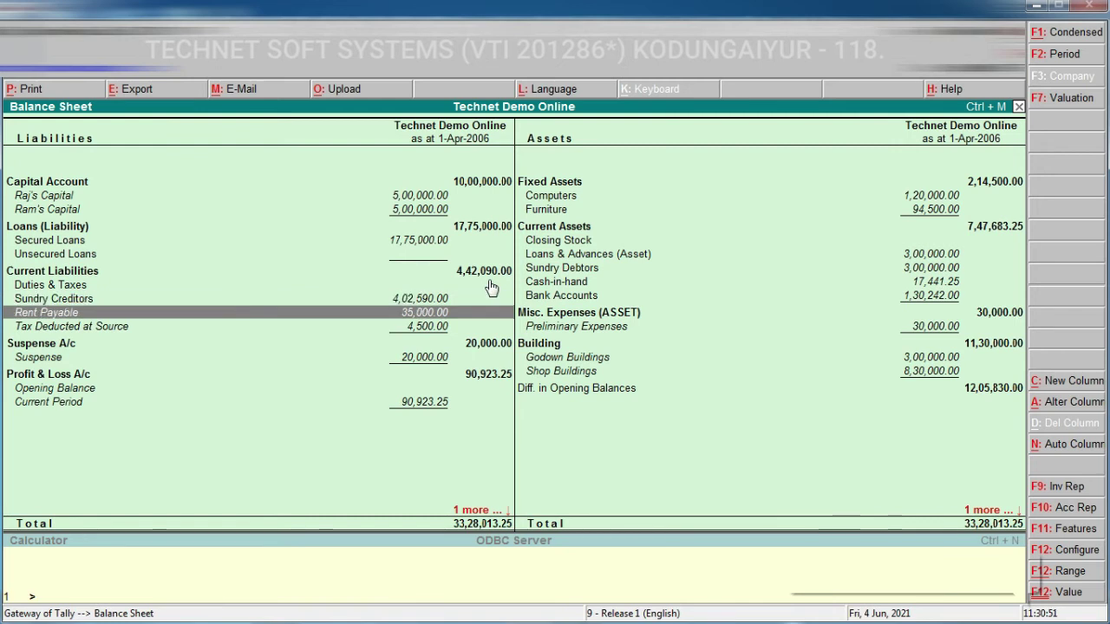
key(Down)
key(Down)
key(Down)
key(Down)
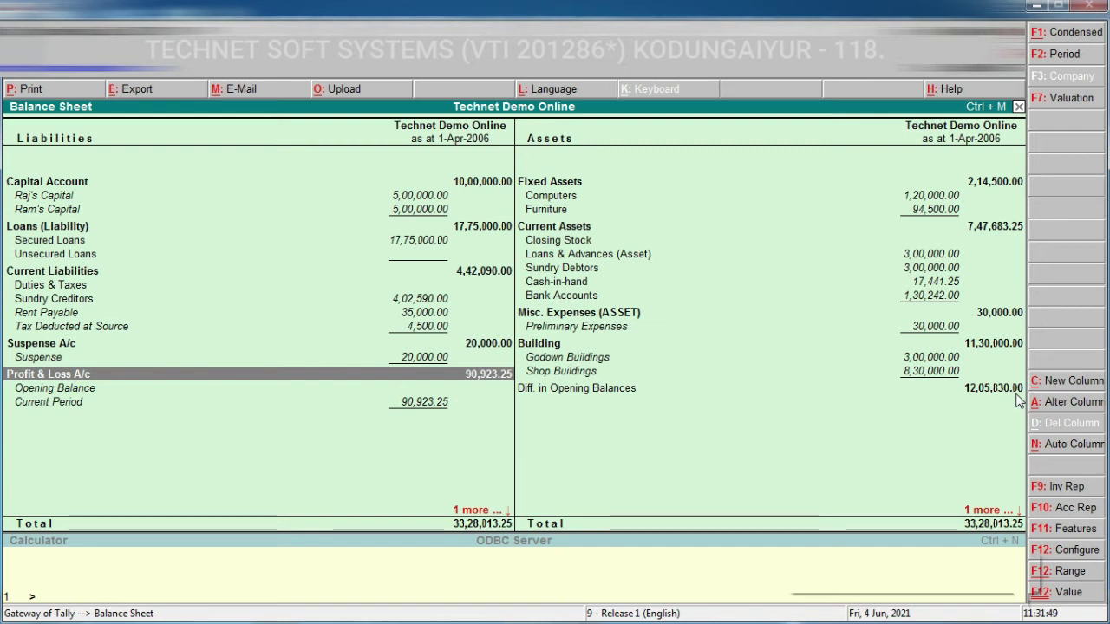
click(1056, 532)
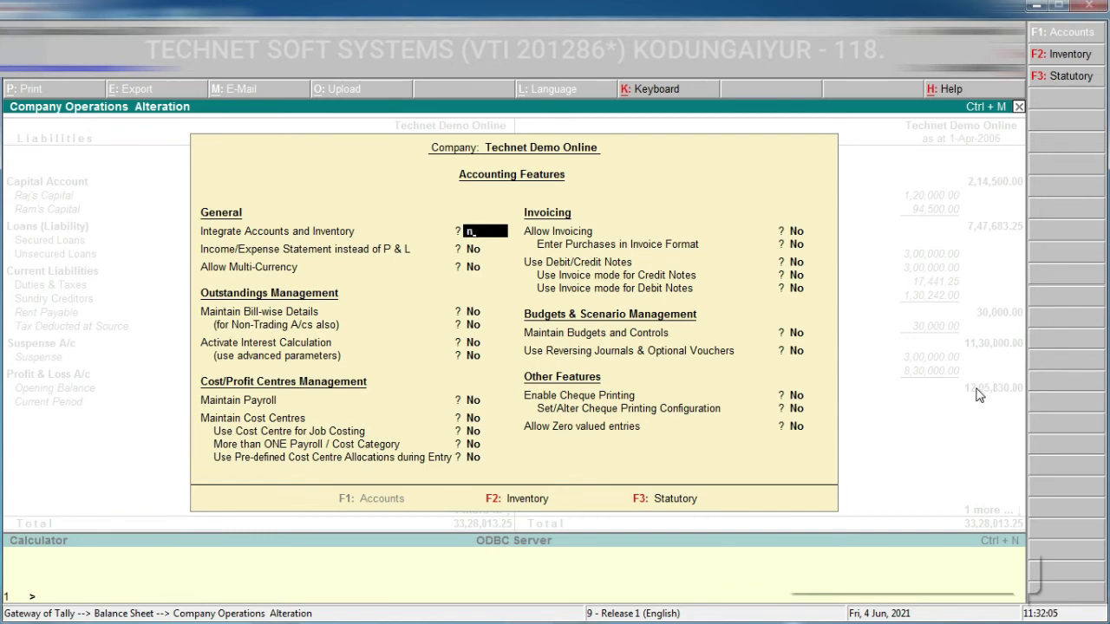
key(Return)
key(Return)
key(Return)
key(Return)
key(Return)
key(Return)
key(Return)
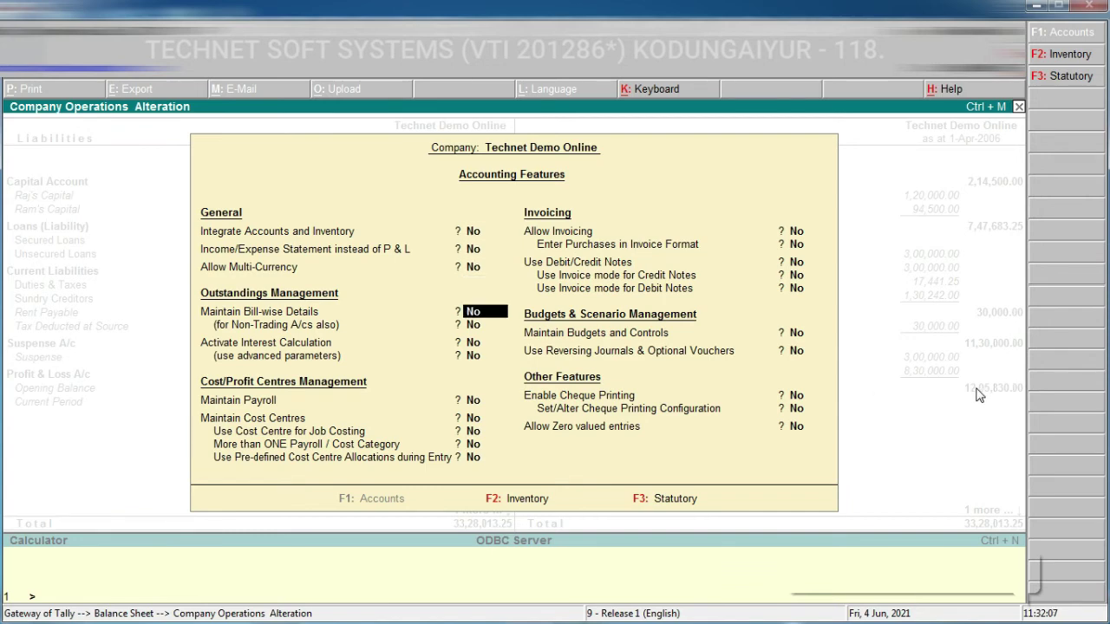
key(Return)
key(Return)
key(Return)
key(Return)
key(Return)
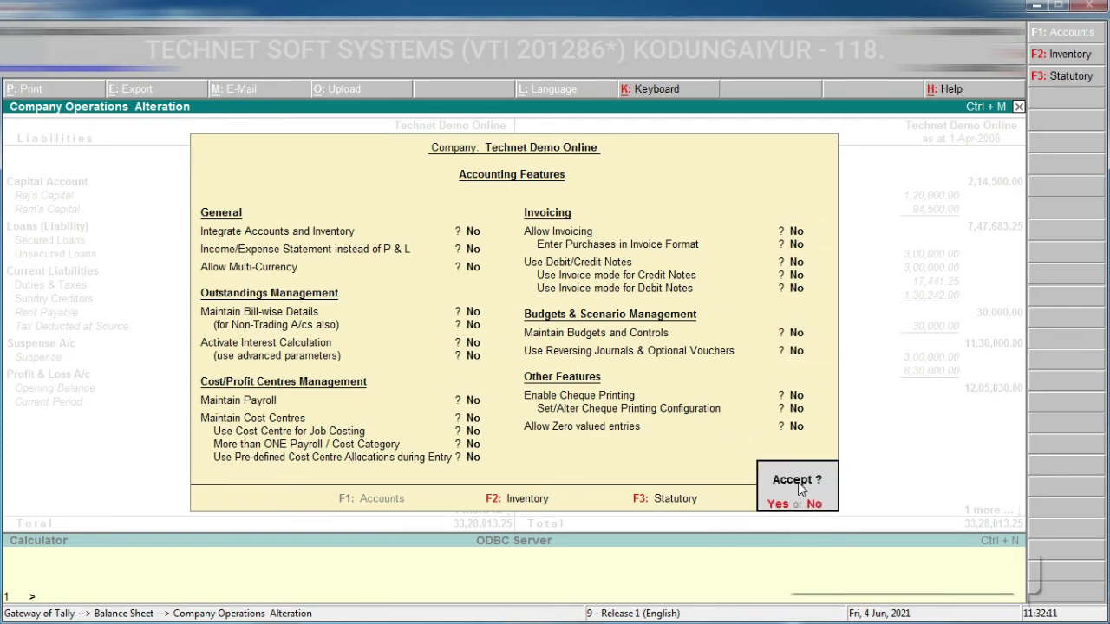
key(n)
key(Escape)
key(y)
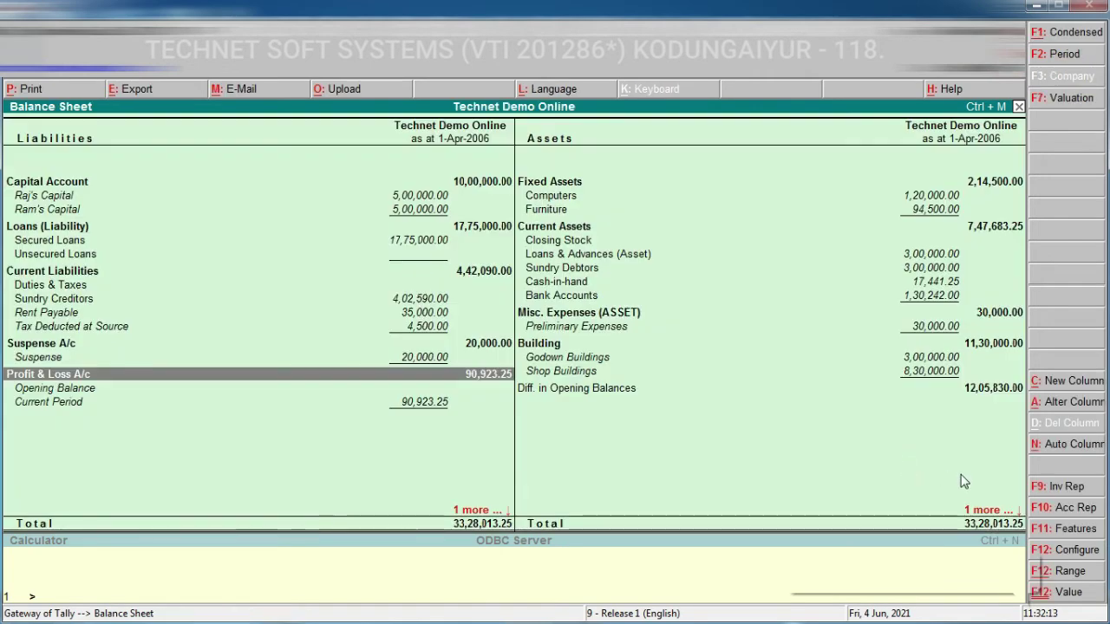
- Set Integrate Accounts and Inventory to No in the accounting features, accept, and recheck the setting
key(F11)
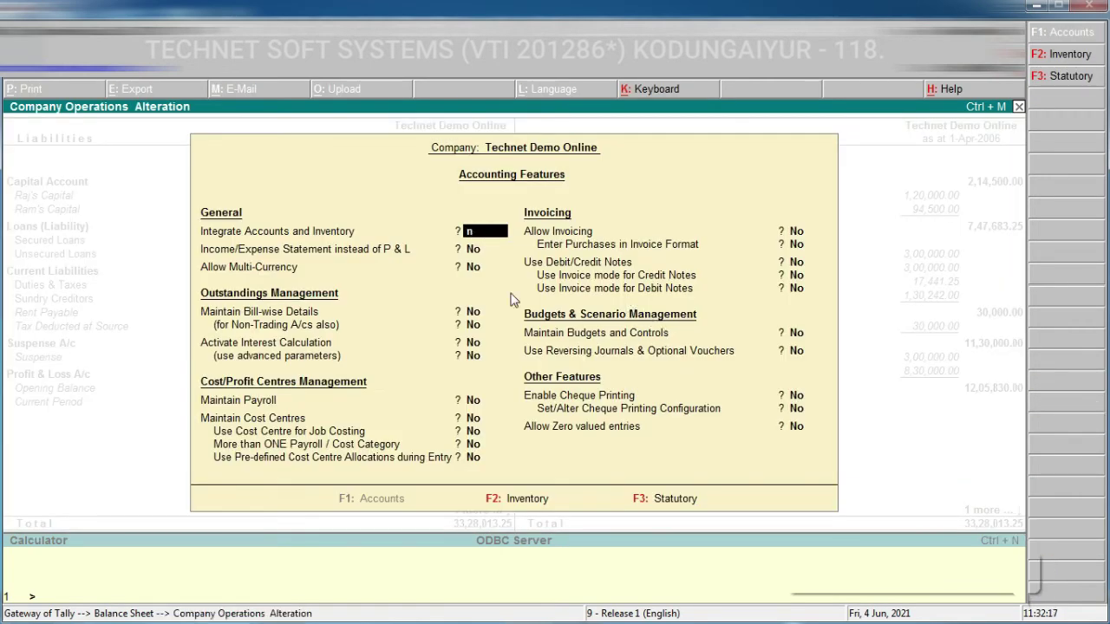
key(Return)
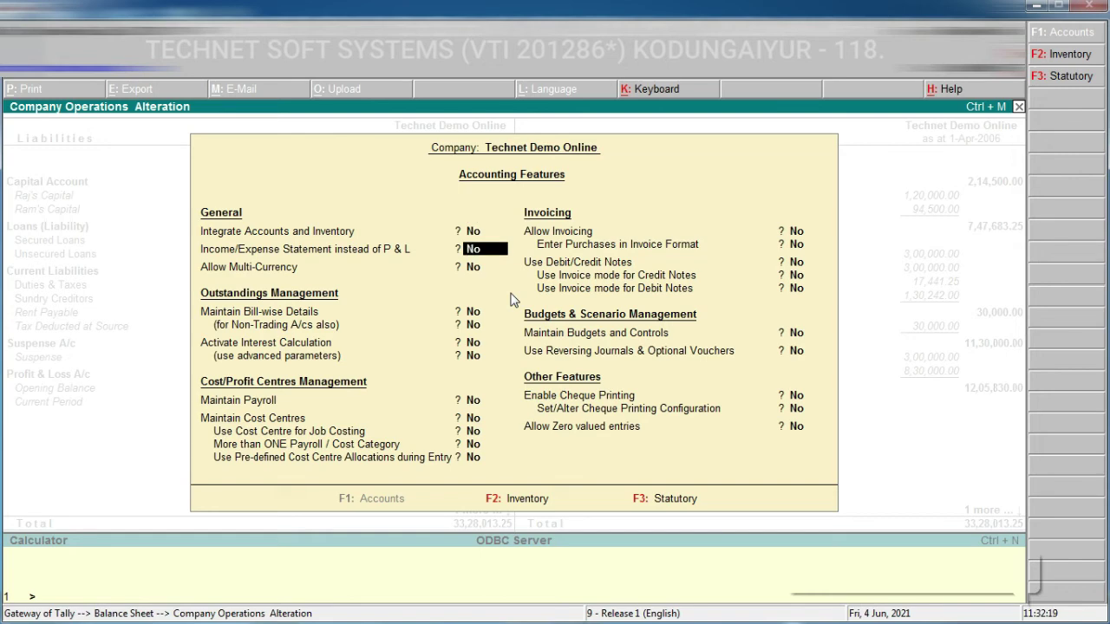
key(ctrl+a)
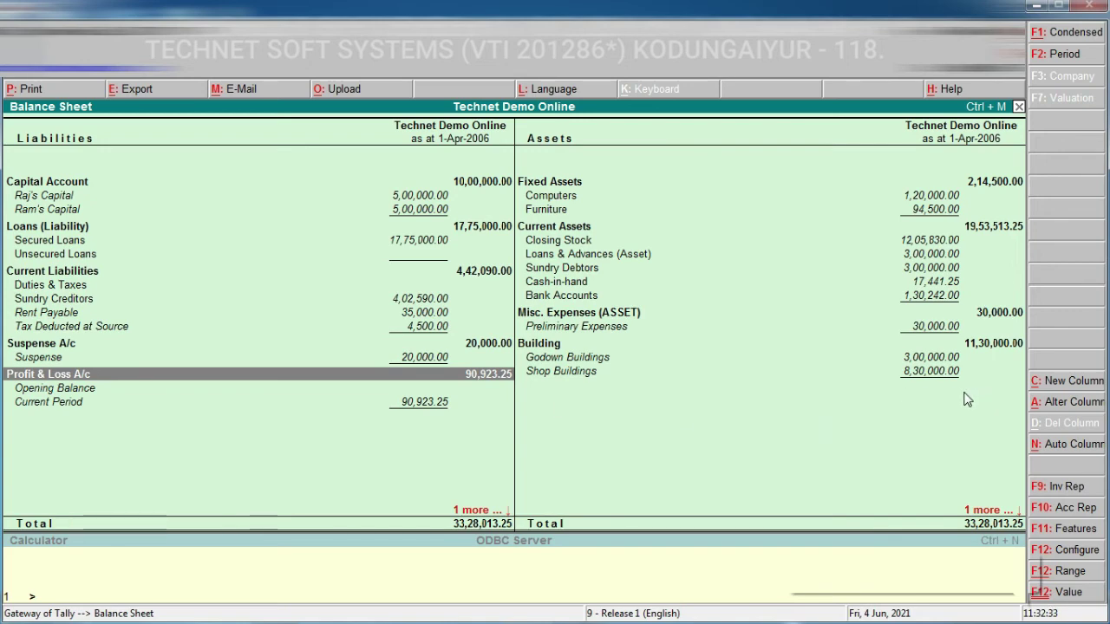
key(F11)
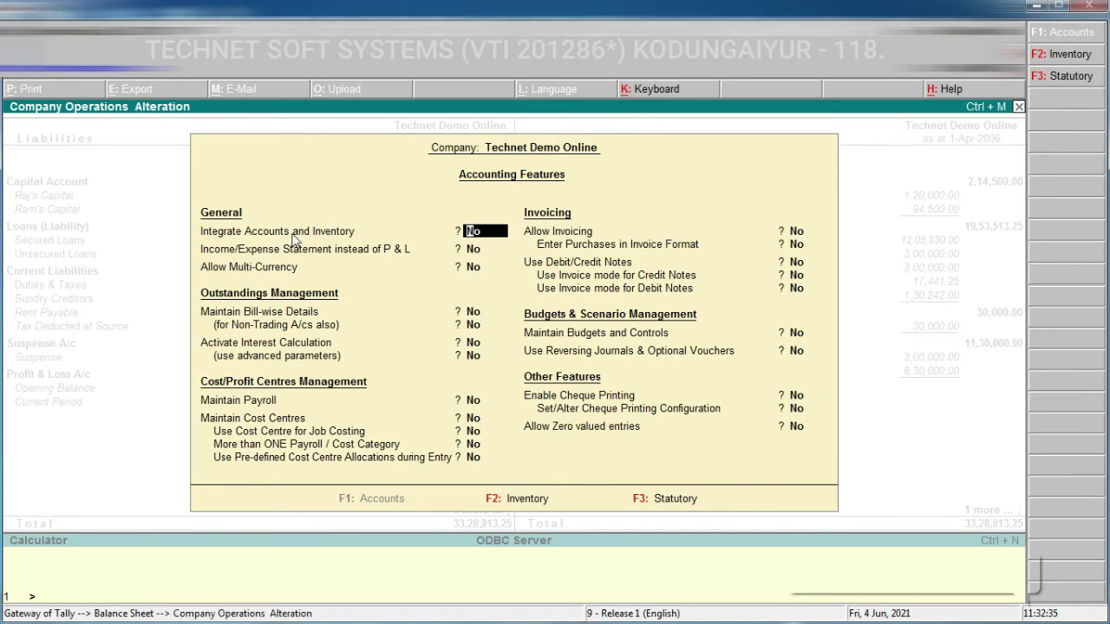
key(Escape)
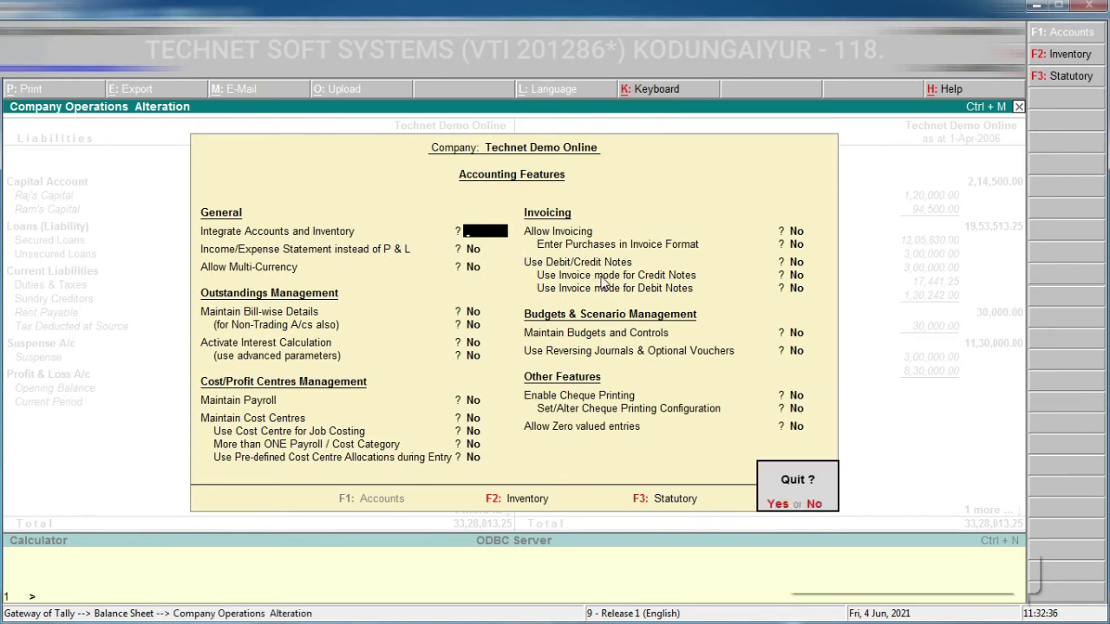
key(Return)
- Shut the Technet Demo Online company and select the Technet Demo Online Practise company
key(Escape)
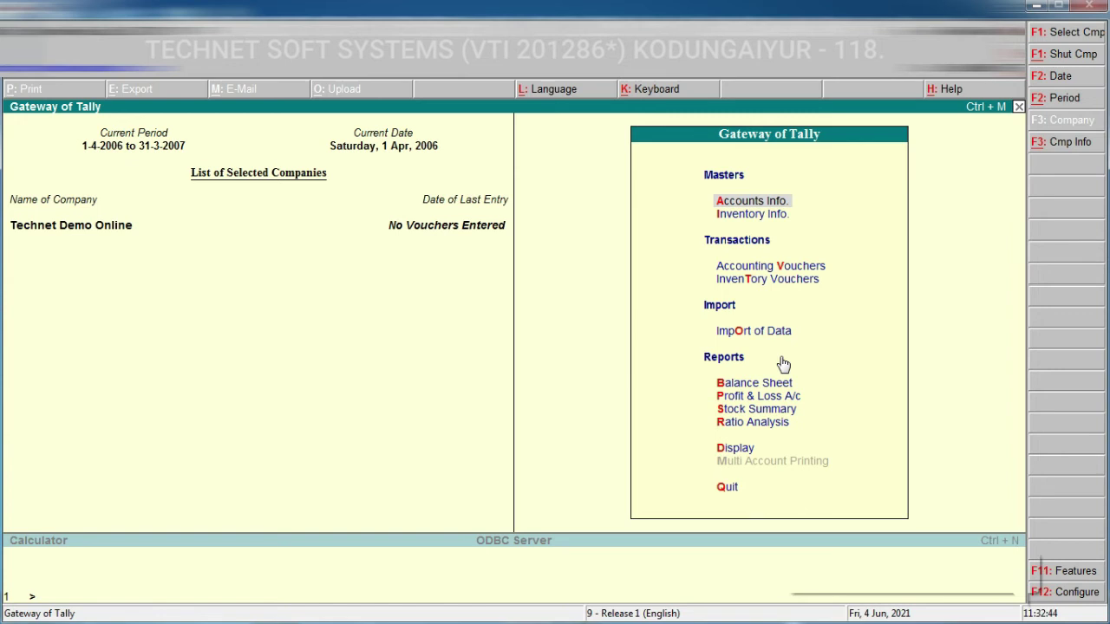
key(alt+F1)
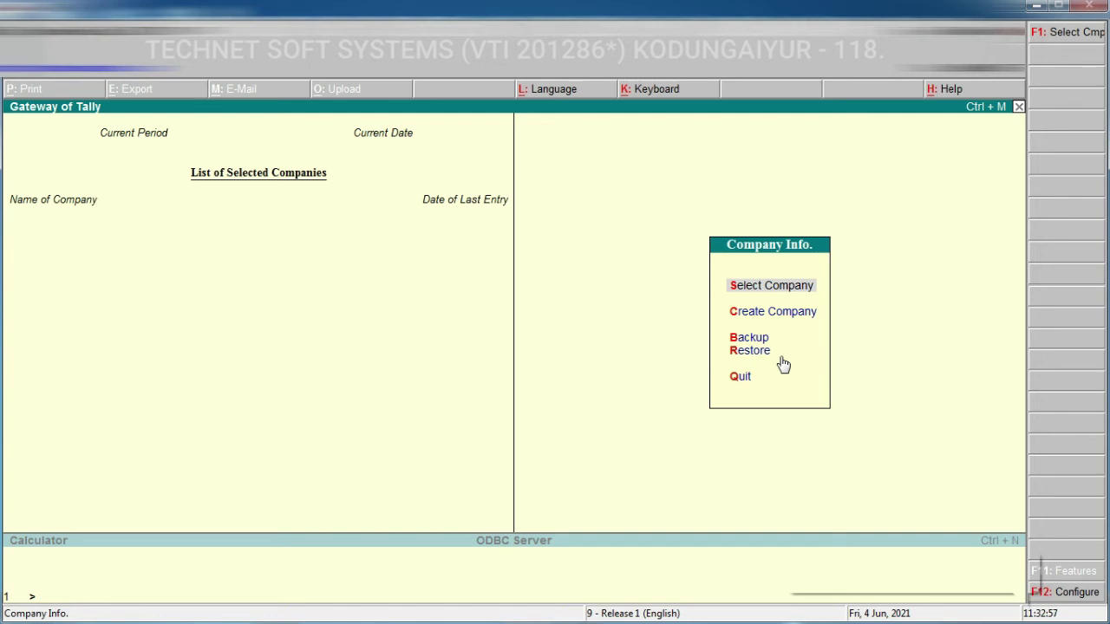
key(Return)
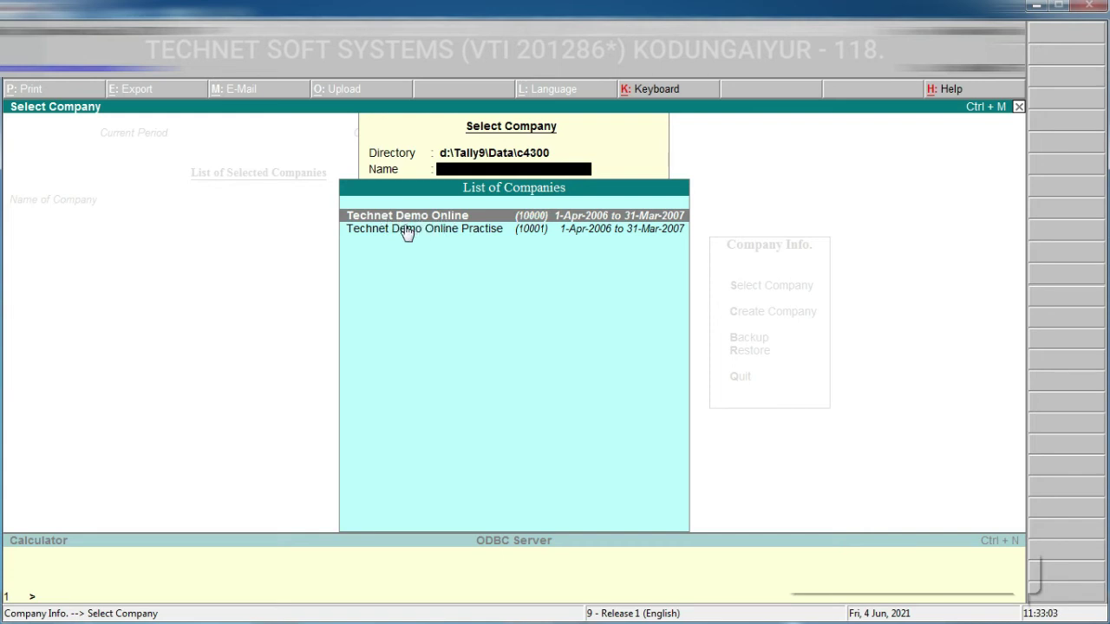
key(Down)
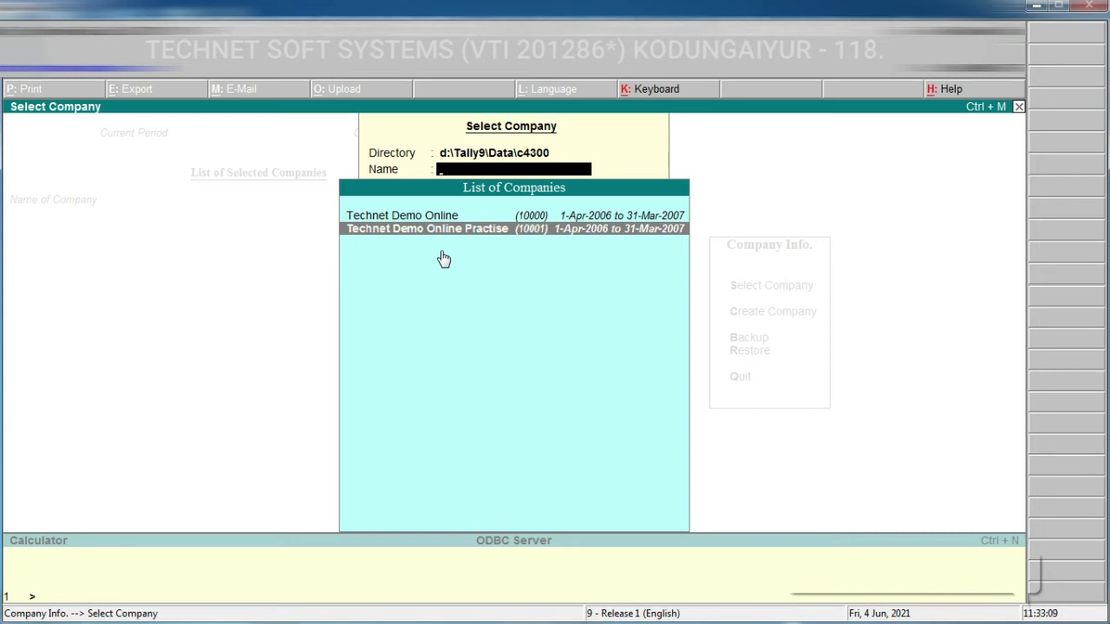
key(Return)
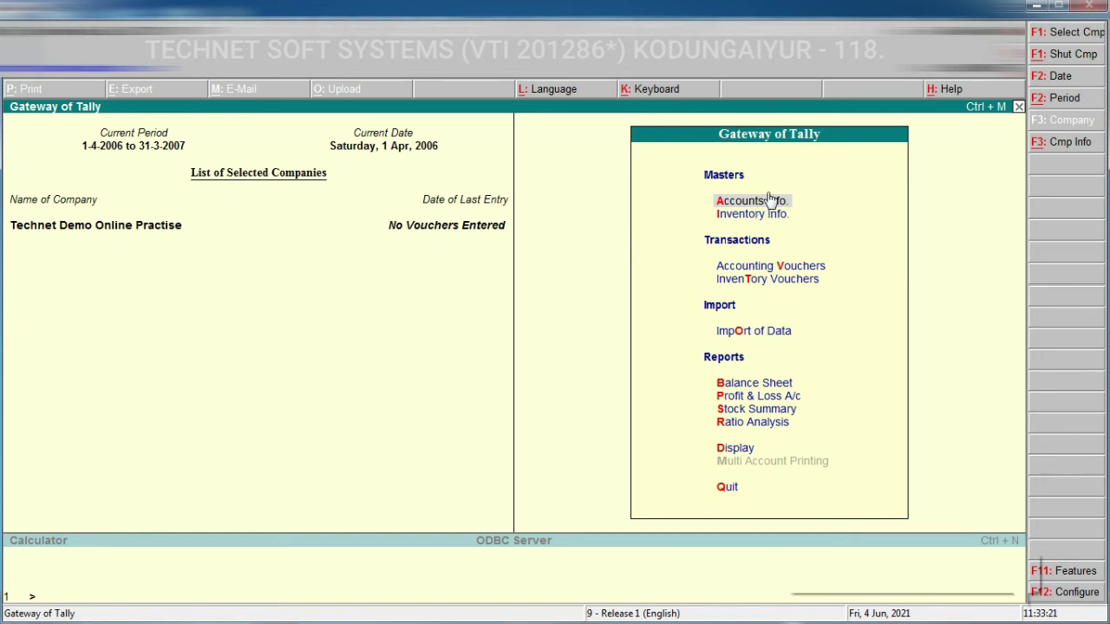
- Start creating a single ledger named Computer and look through the groups available for its Under field
click(766, 206)
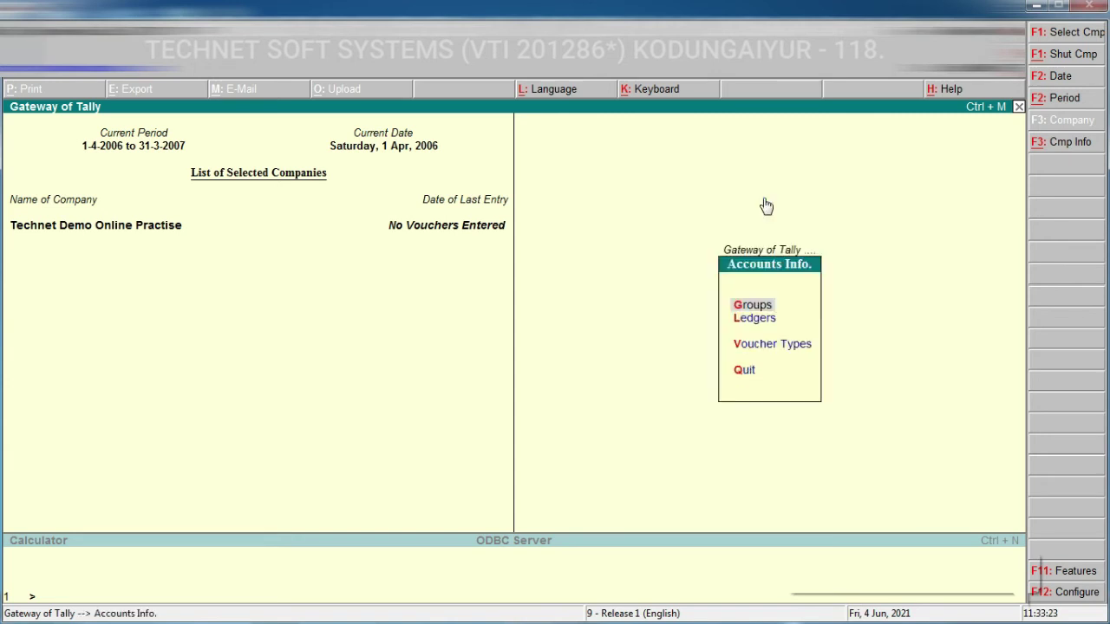
click(764, 319)
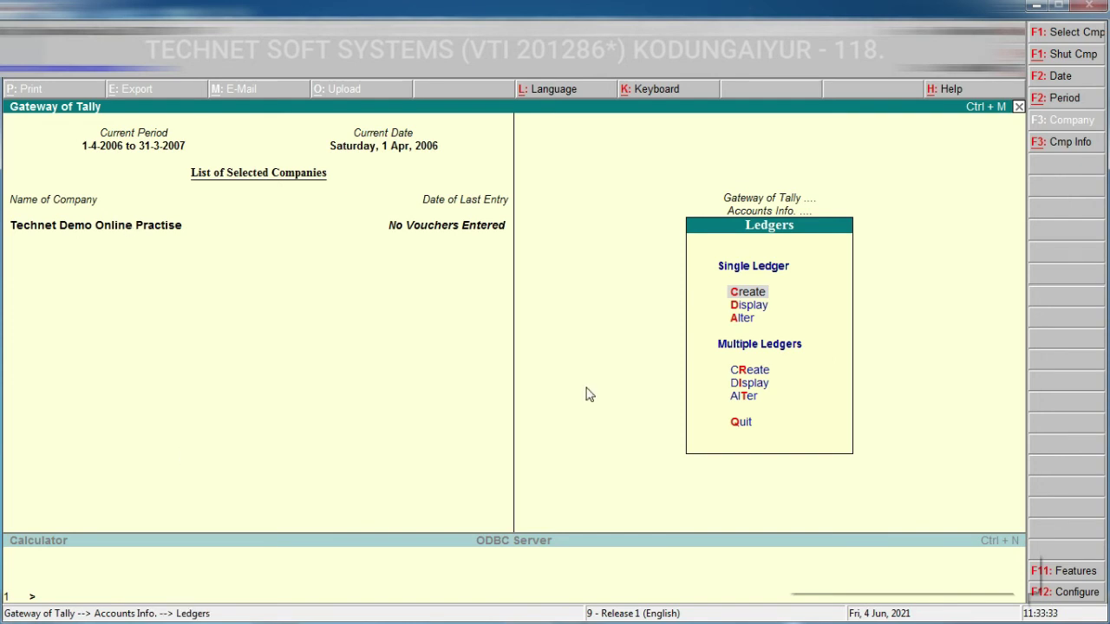
click(756, 294)
text(Computer)
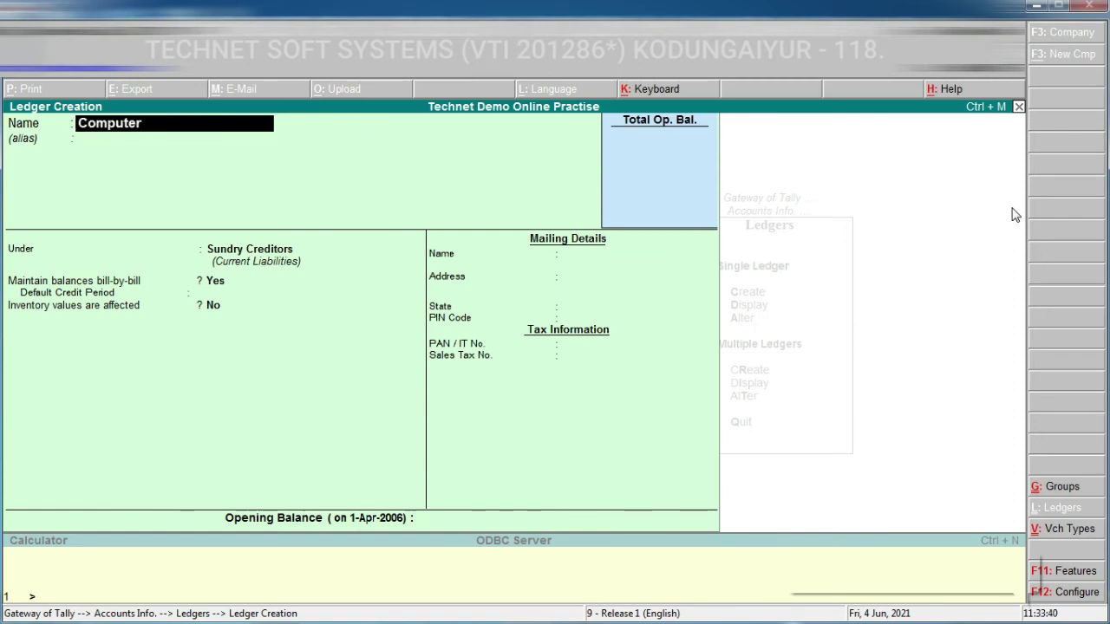
key(Return)
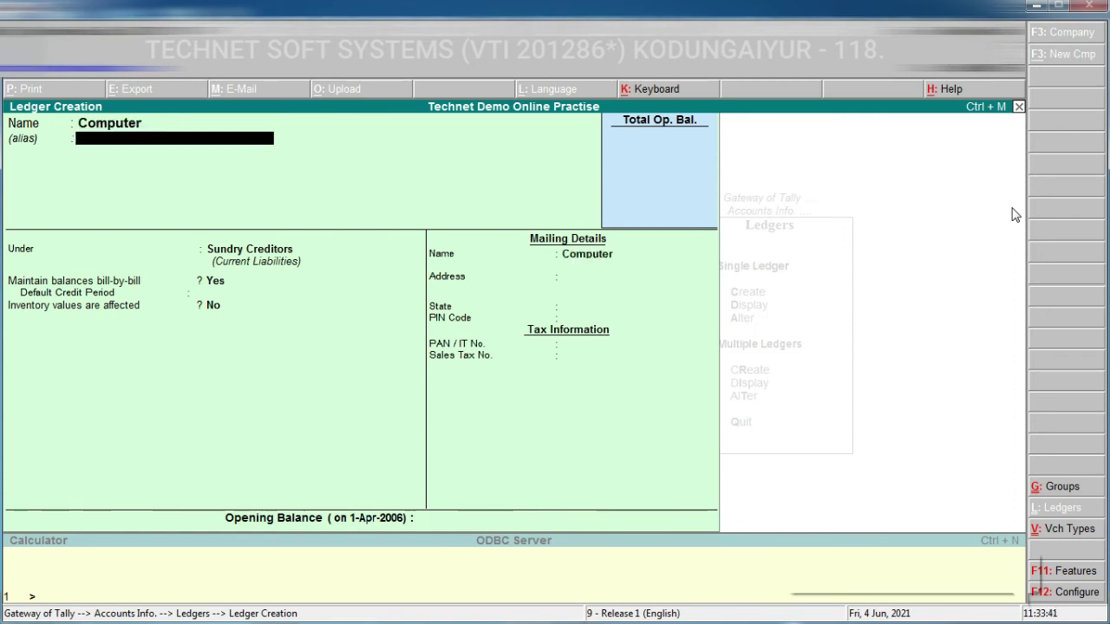
key(Return)
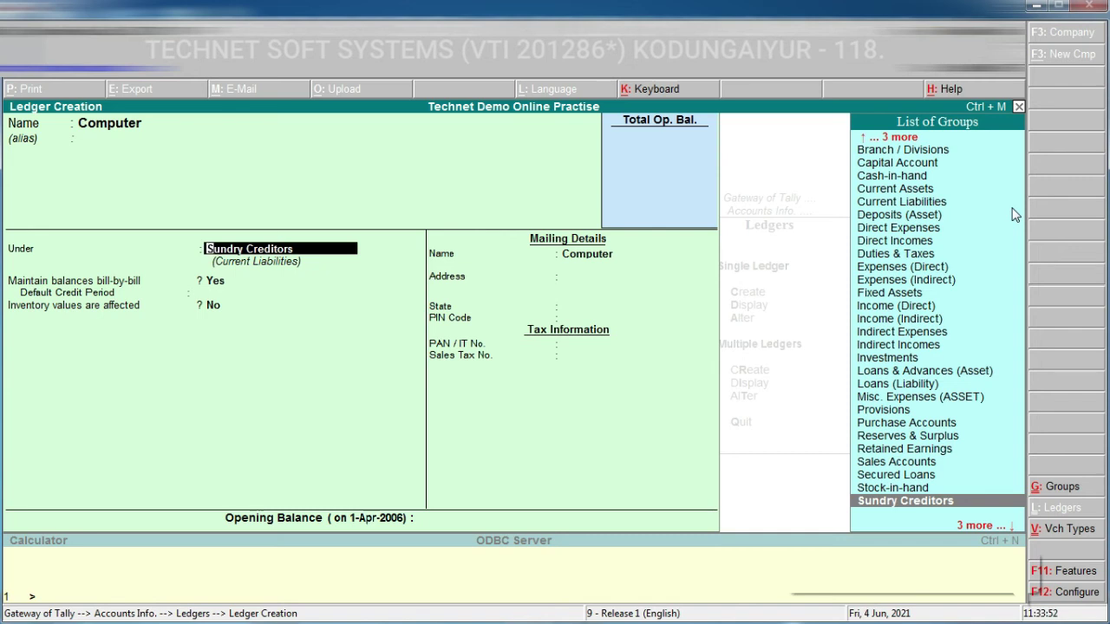
key(Return)
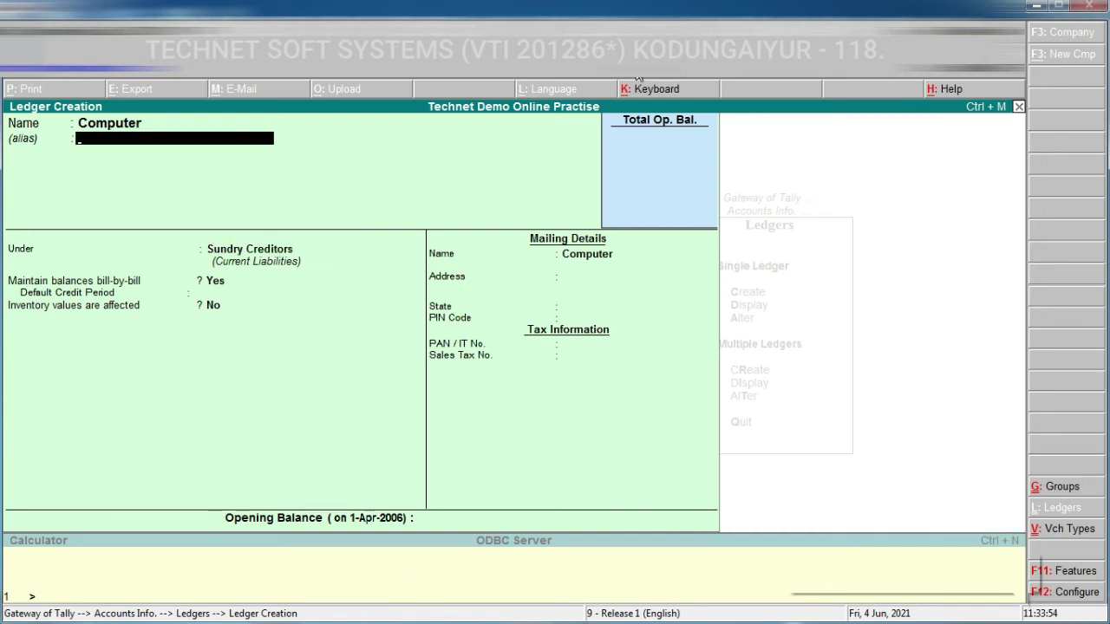
- Open secondary group creation from the Computer ledger's Under field, and quit both forms without saving
key(BackSpace)
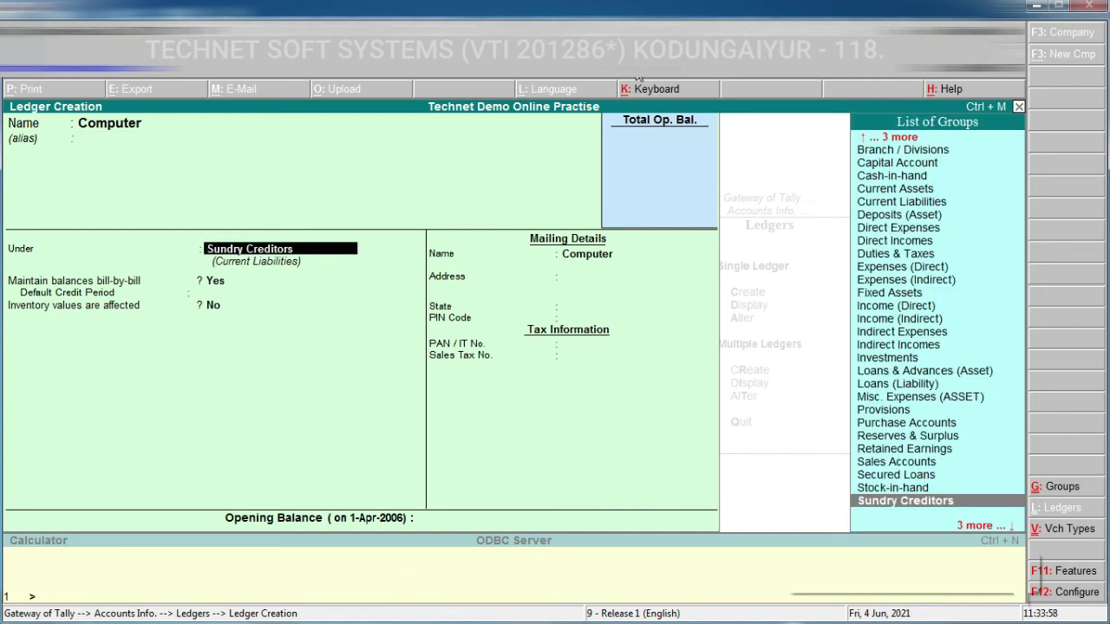
key(alt+c)
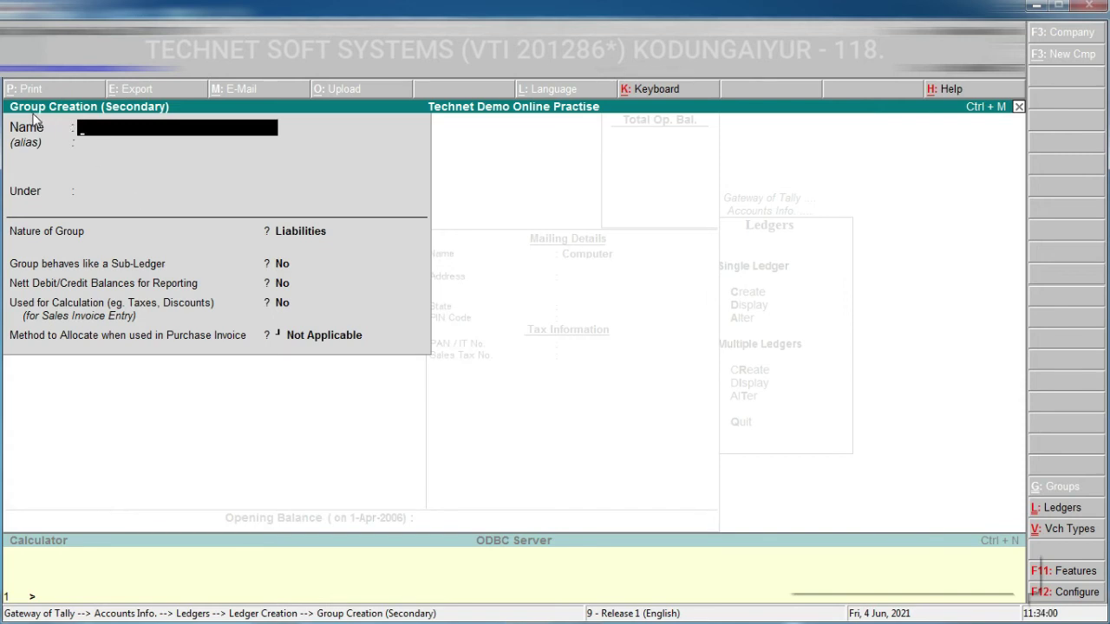
key(Escape)
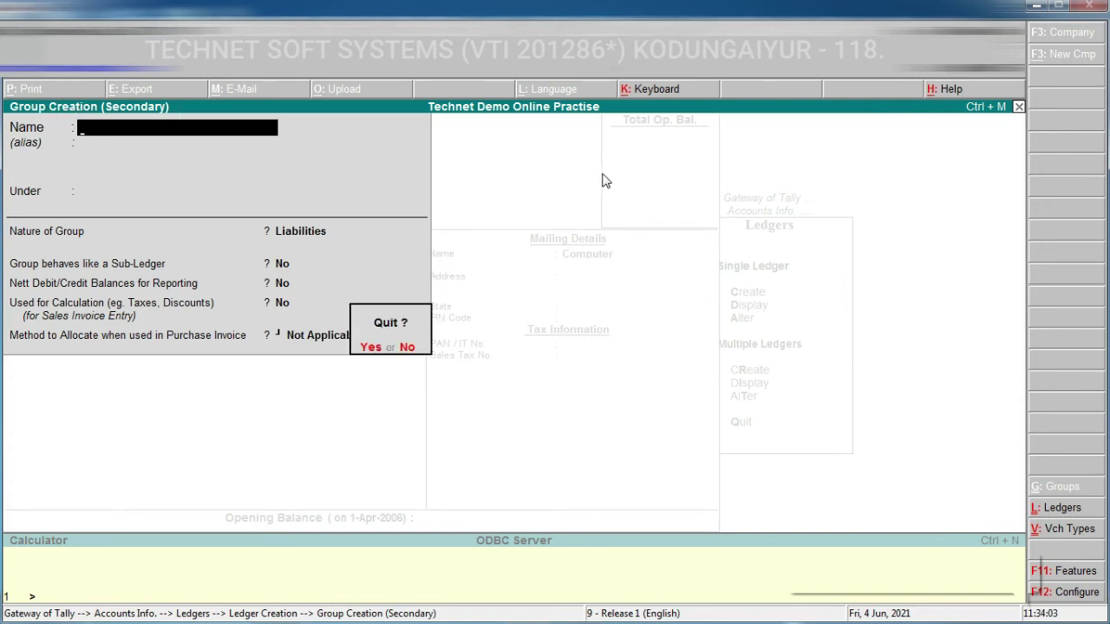
key(y)
key(Escape)
key(y)
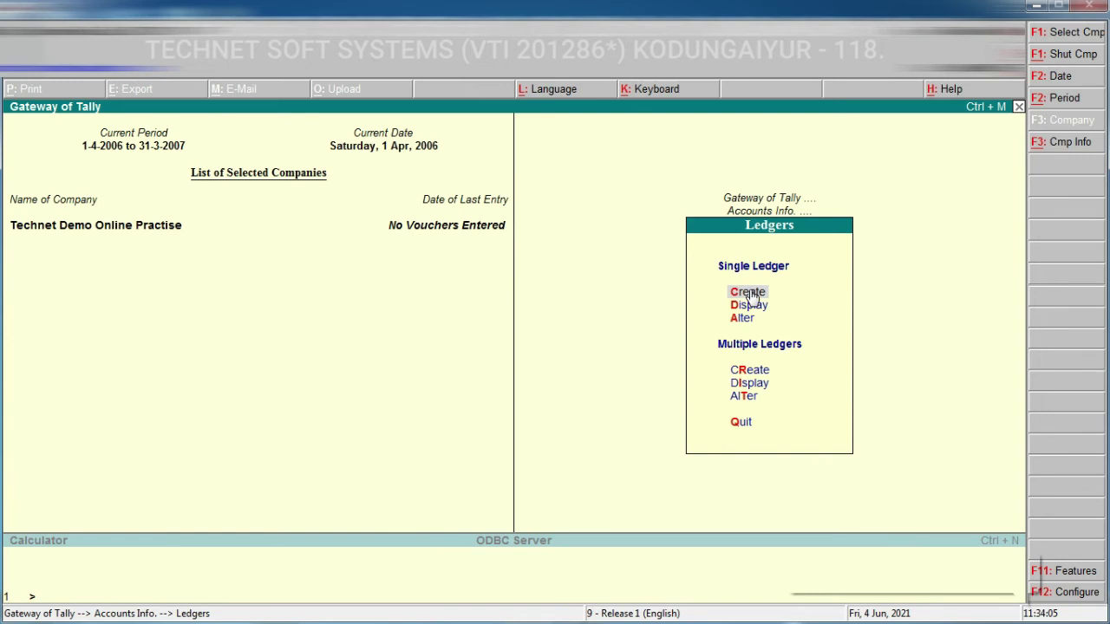
- View the single group creation form reached through Accounts Info. and quit it without entering a group
click(747, 293)
key(Escape)
key(Escape)
click(752, 305)
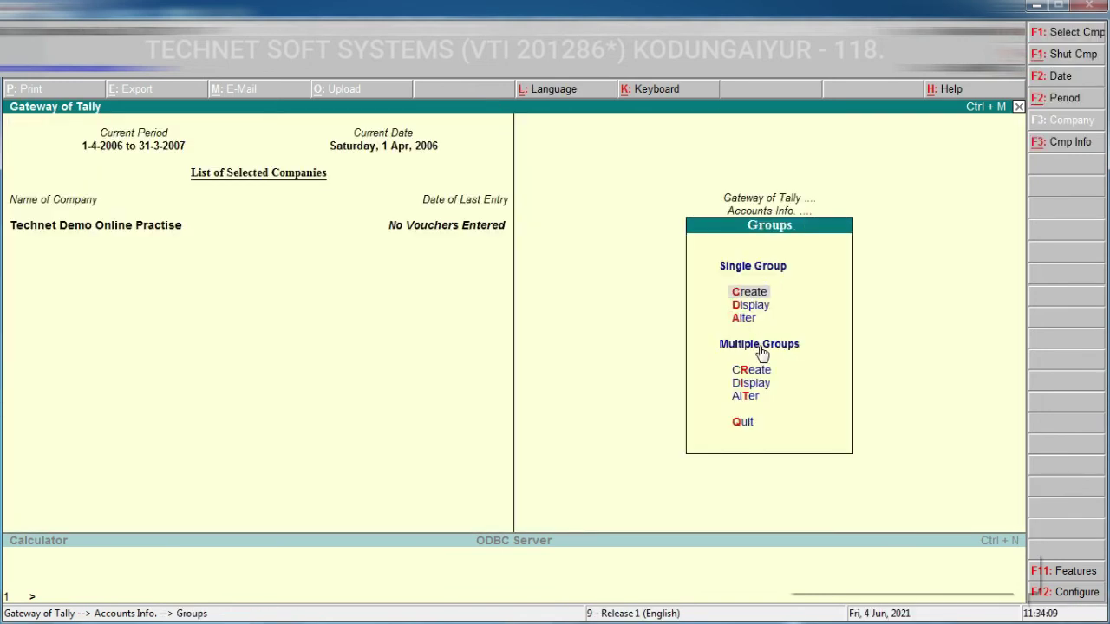
key(Escape)
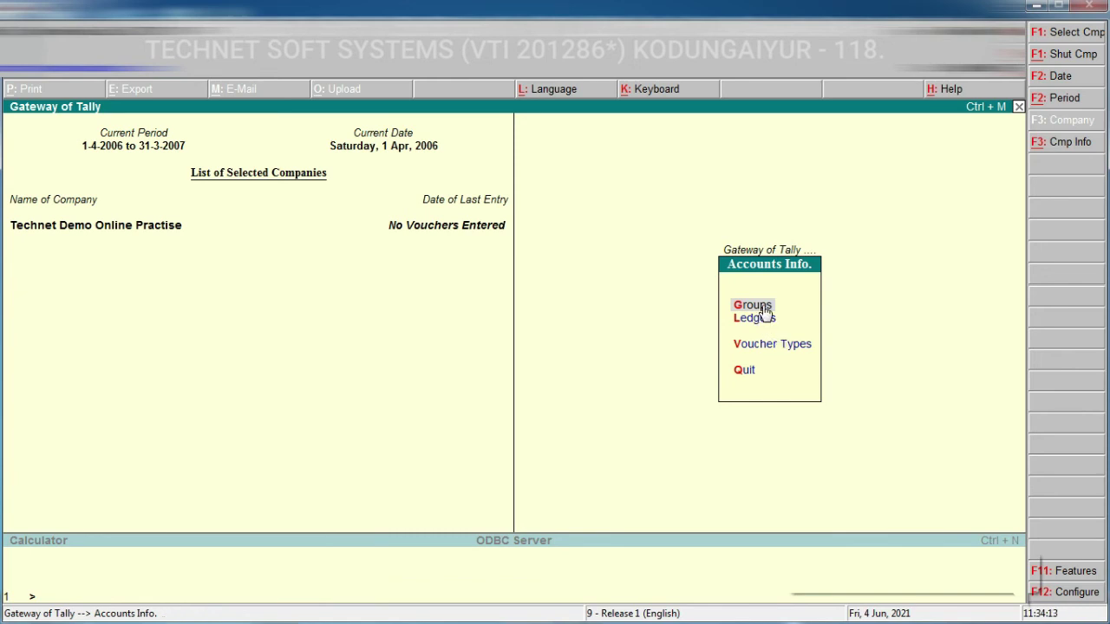
click(760, 309)
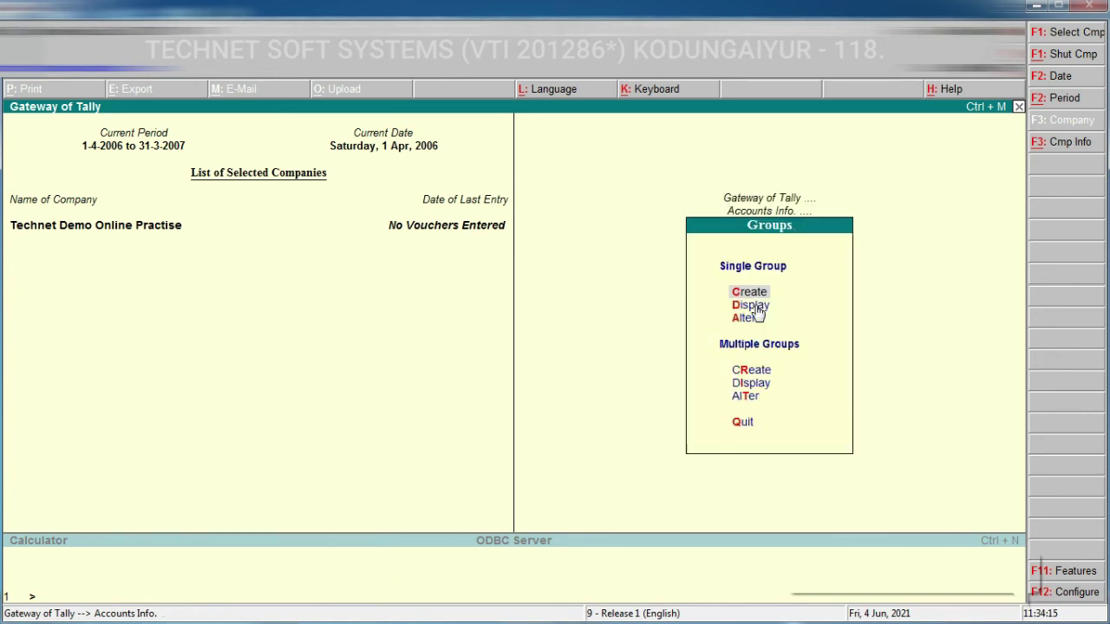
click(751, 295)
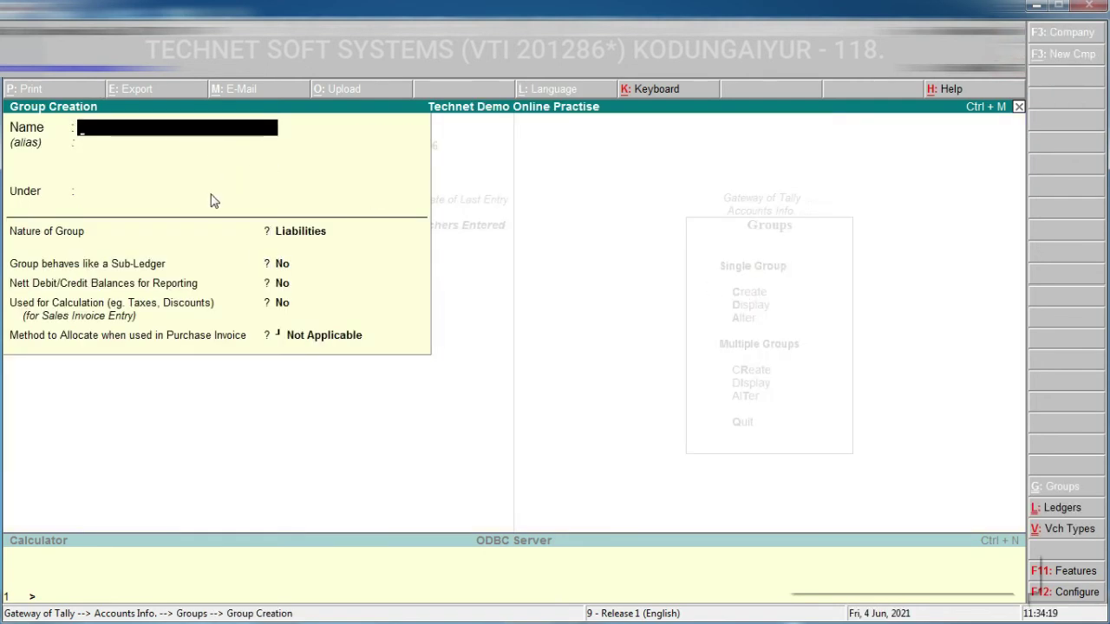
key(Escape)
key(Return)
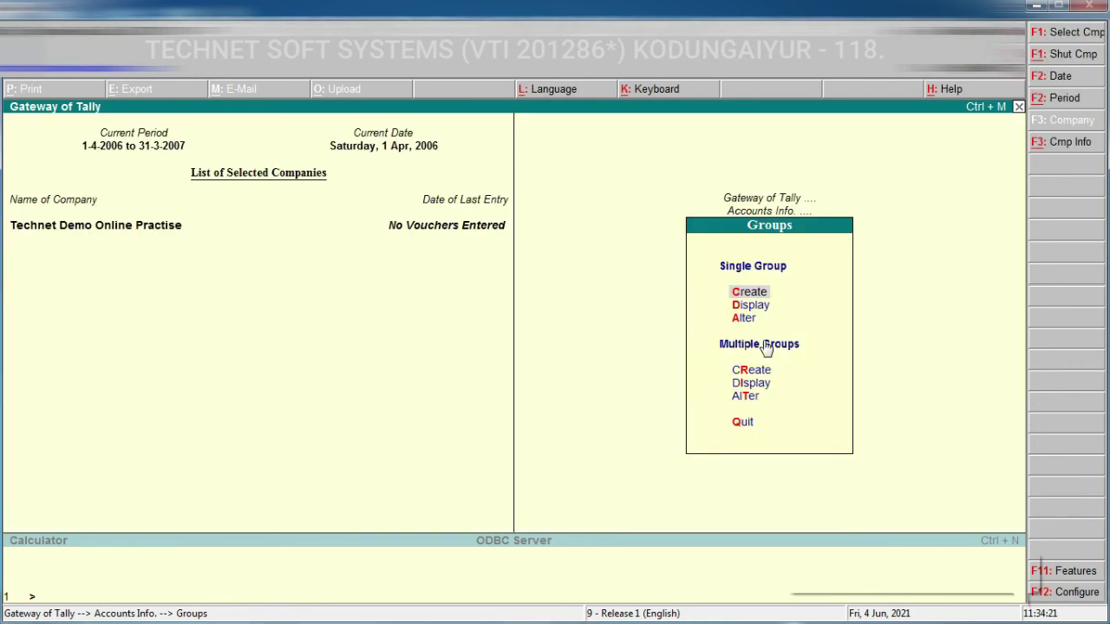
- Start creating a single ledger named Computer with no alias and go to its Under field
key(Escape)
click(759, 319)
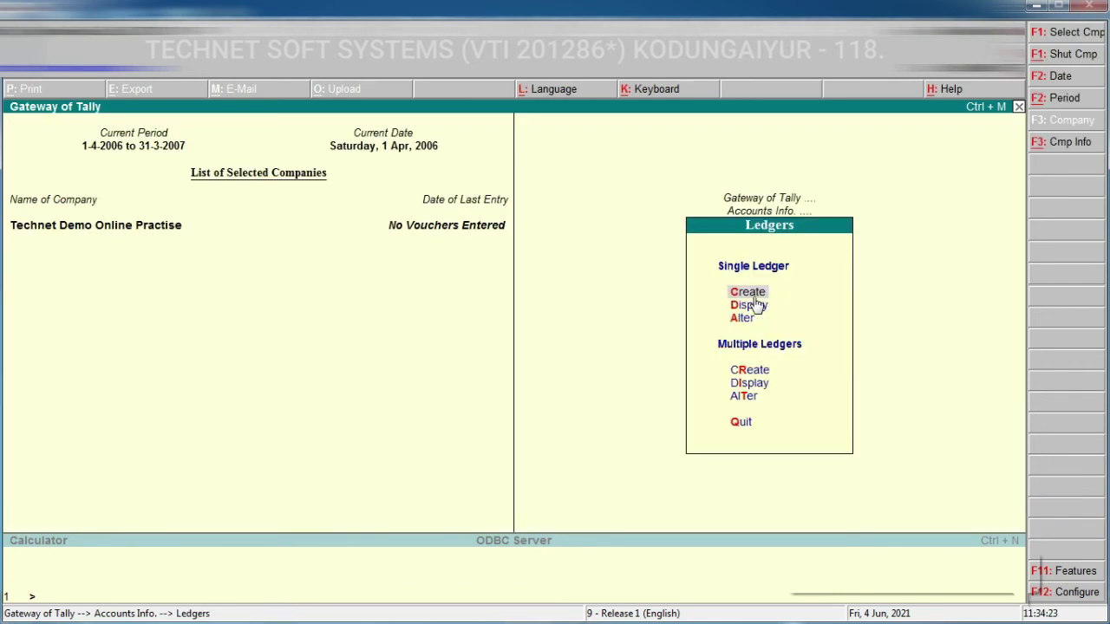
click(748, 293)
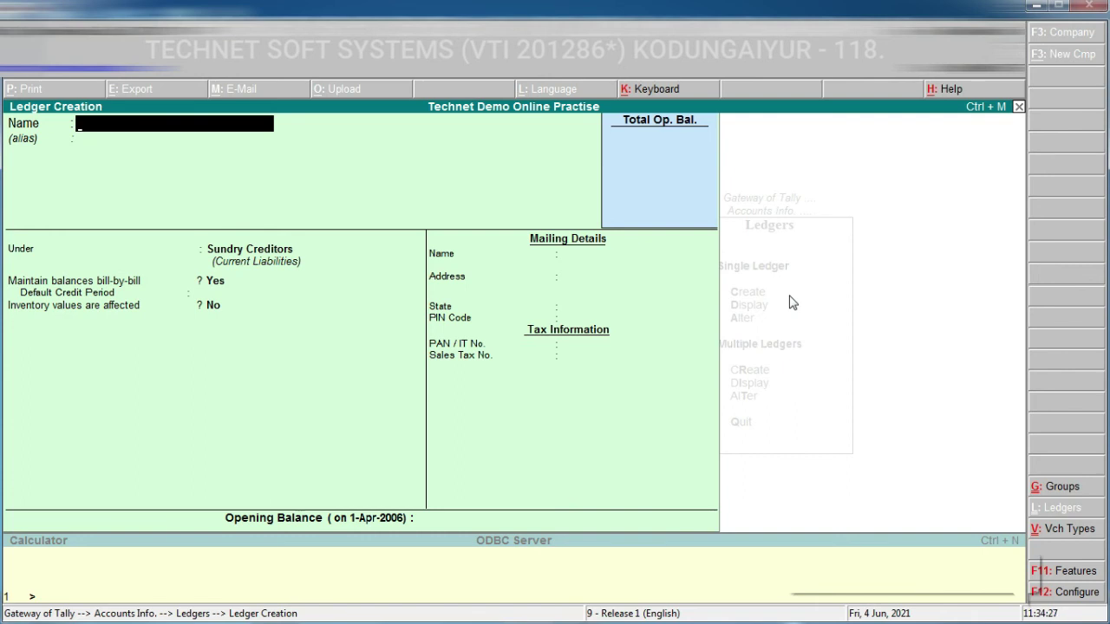
text(Computer)
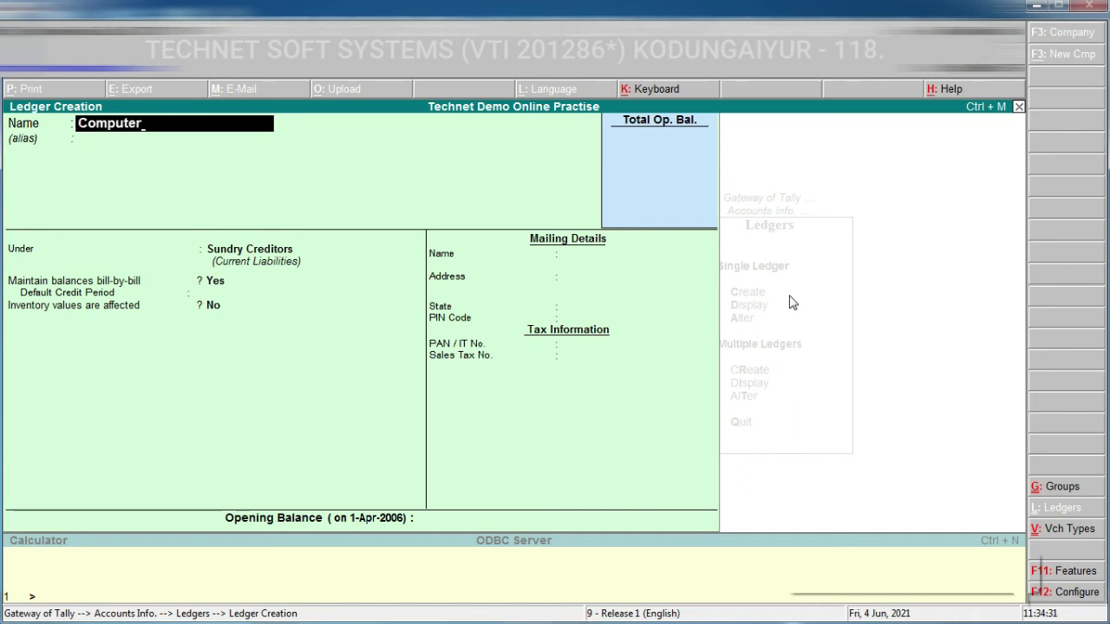
key(Return)
key(Return)
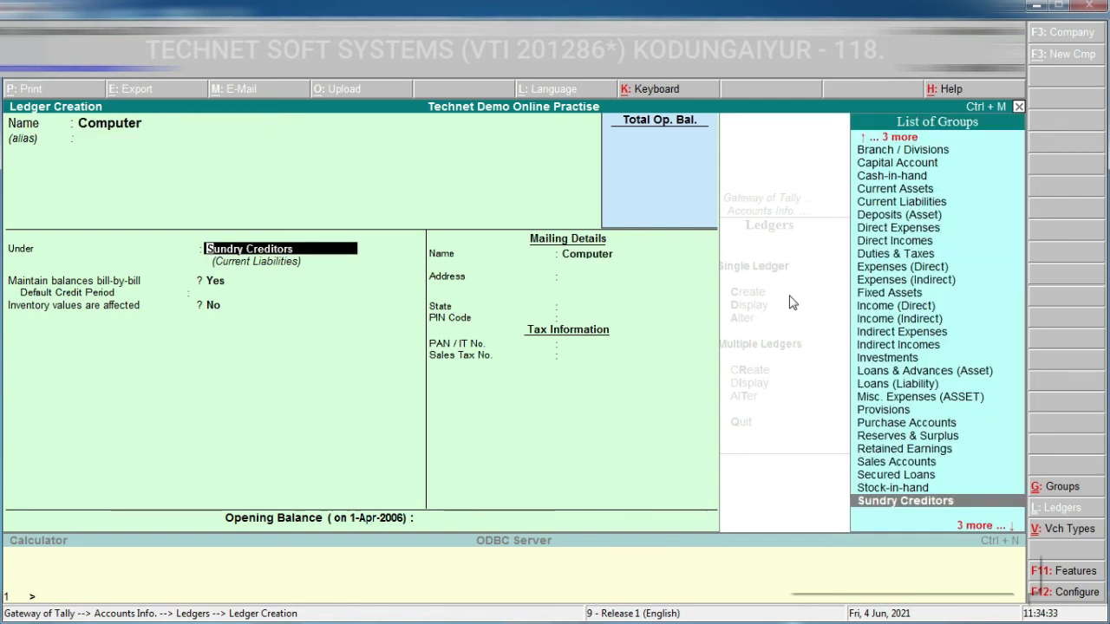
- From the ledger's Under field, start a new secondary group named Computer and place it under Fixed Assets
text(C)
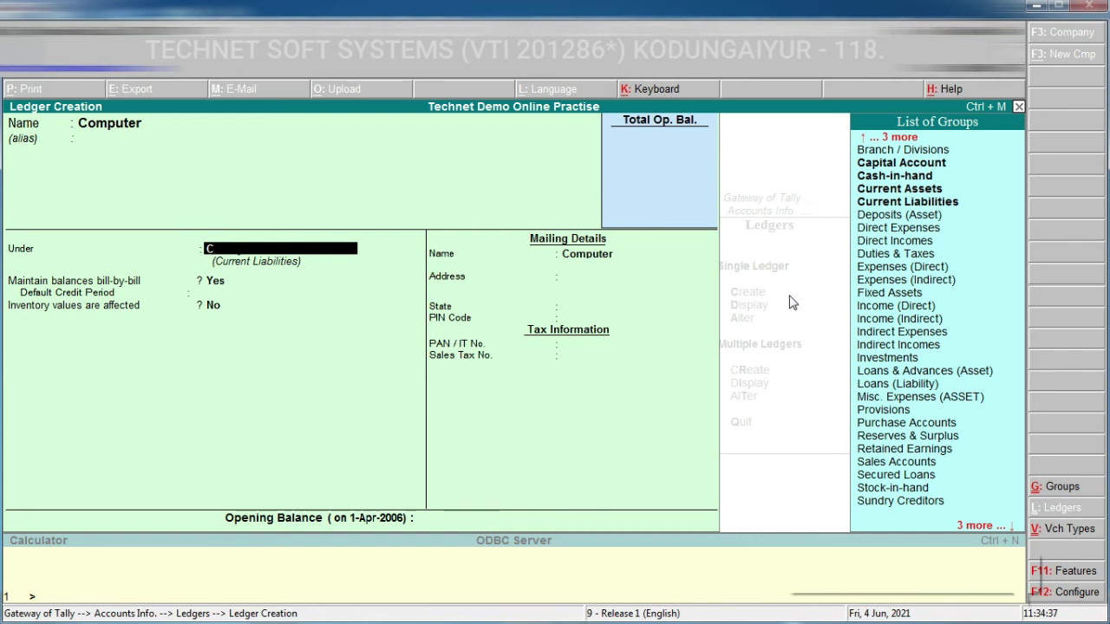
key(alt+c)
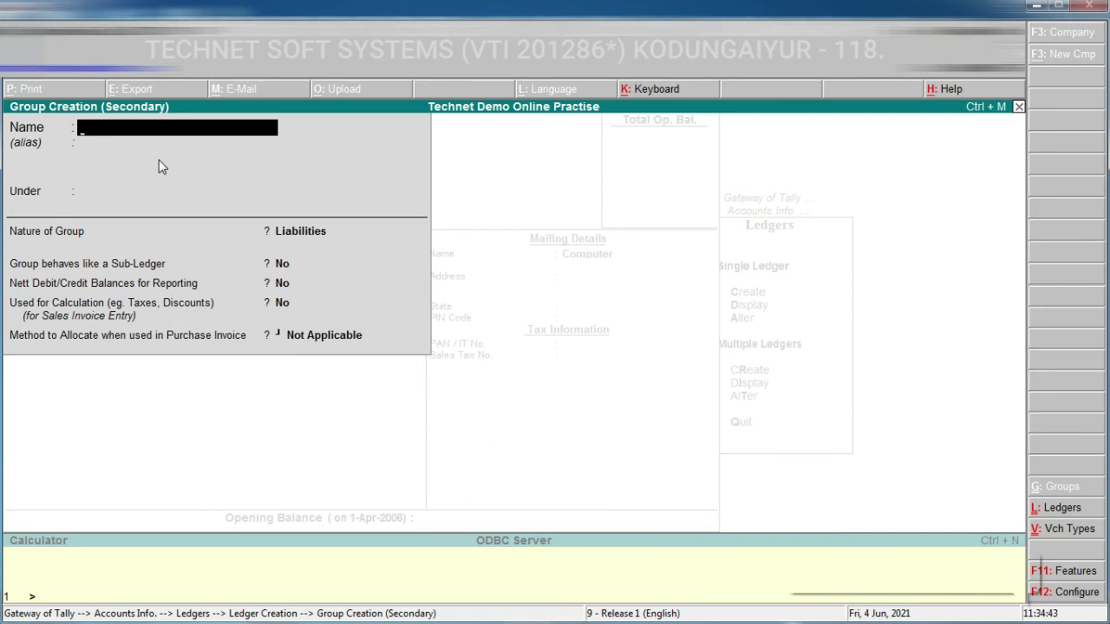
text(Computer)
key(Return)
key(Return)
key(Return)
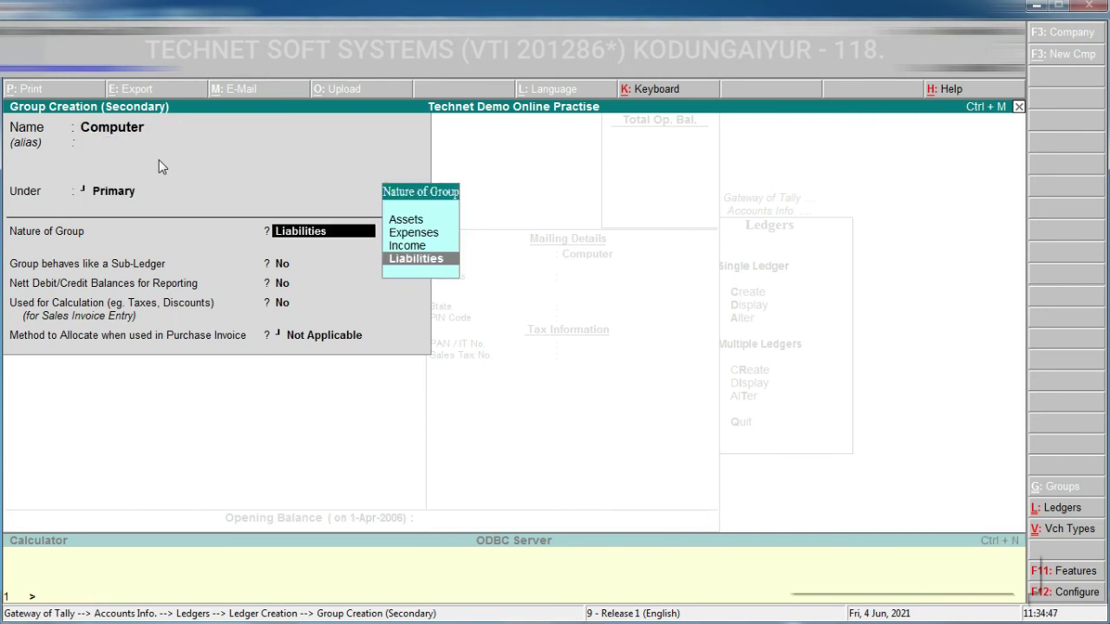
key(BackSpace)
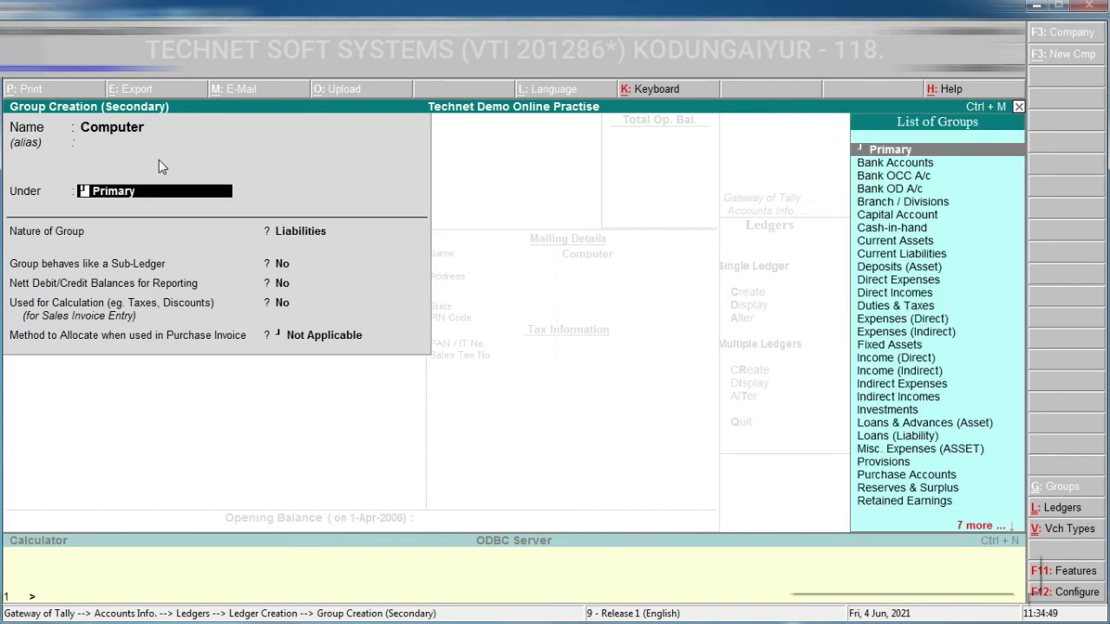
text(F)
key(Return)
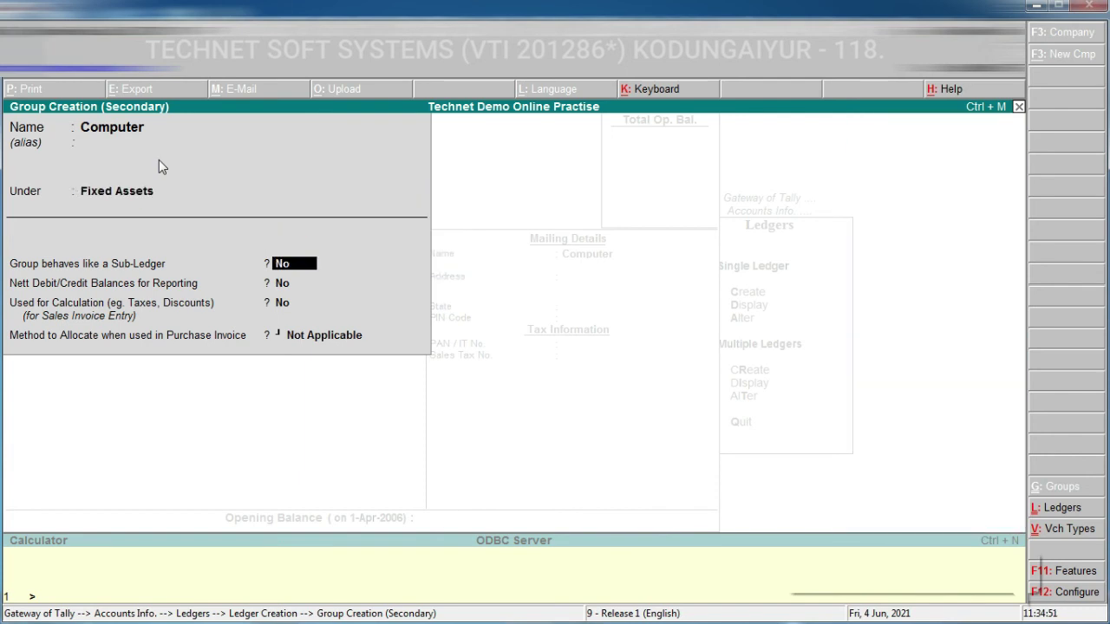
- Keep the Computer group's remaining options at No and Not Applicable, and save the group
key(Return)
key(Return)
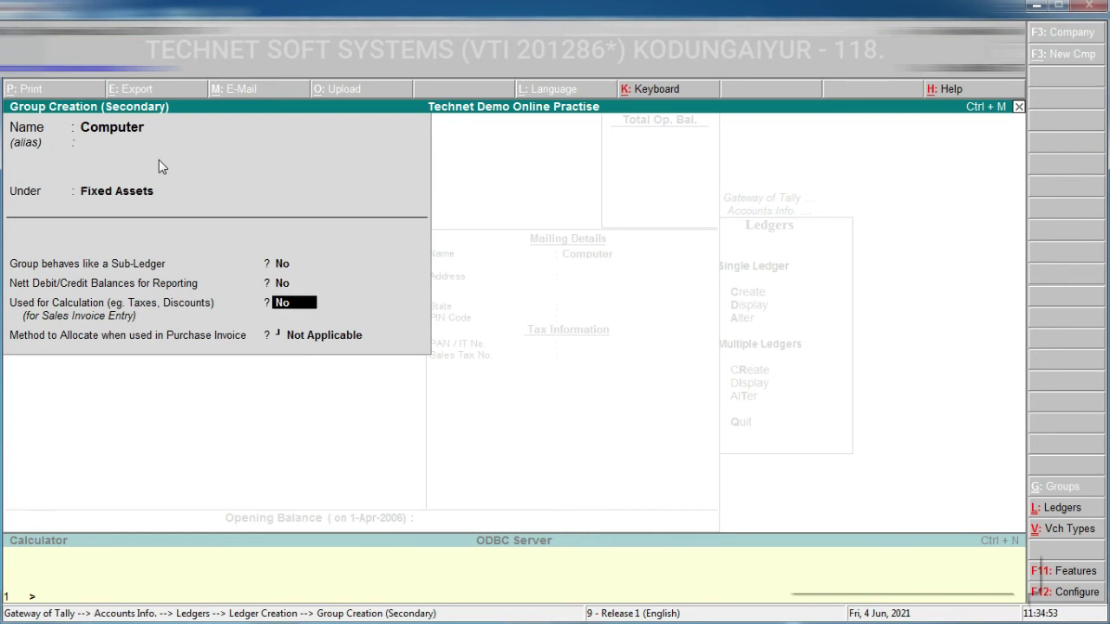
key(Return)
key(Return)
key(Return)
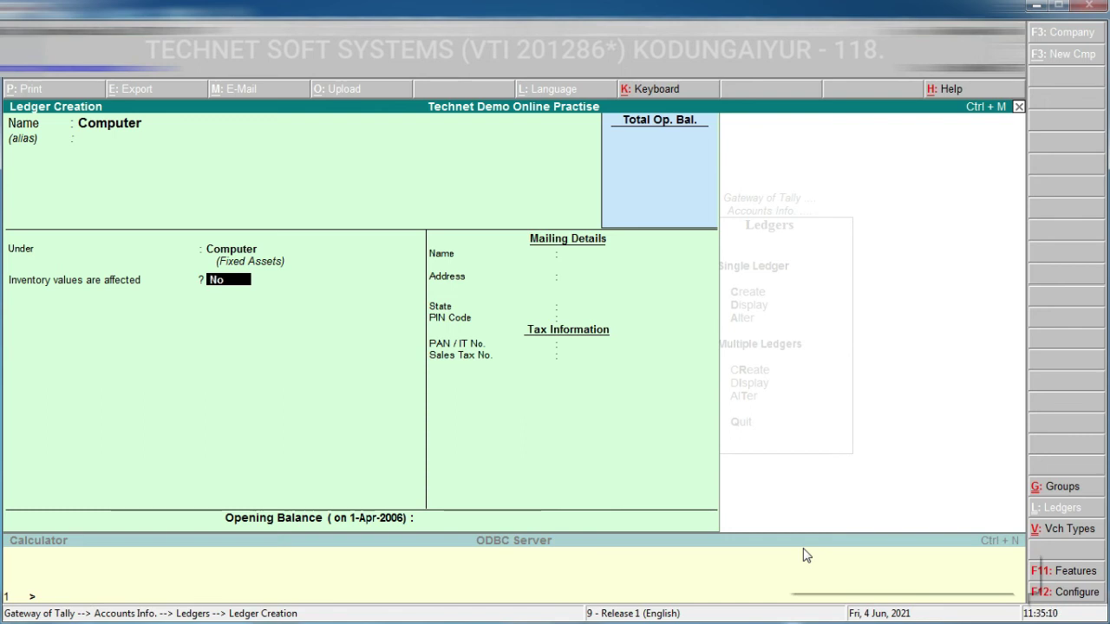
- Give the Computer ledger an opening balance of 1,40,600 Dr, keep inventory values unaffected, and save it
key(Return)
key(Return)
key(n)
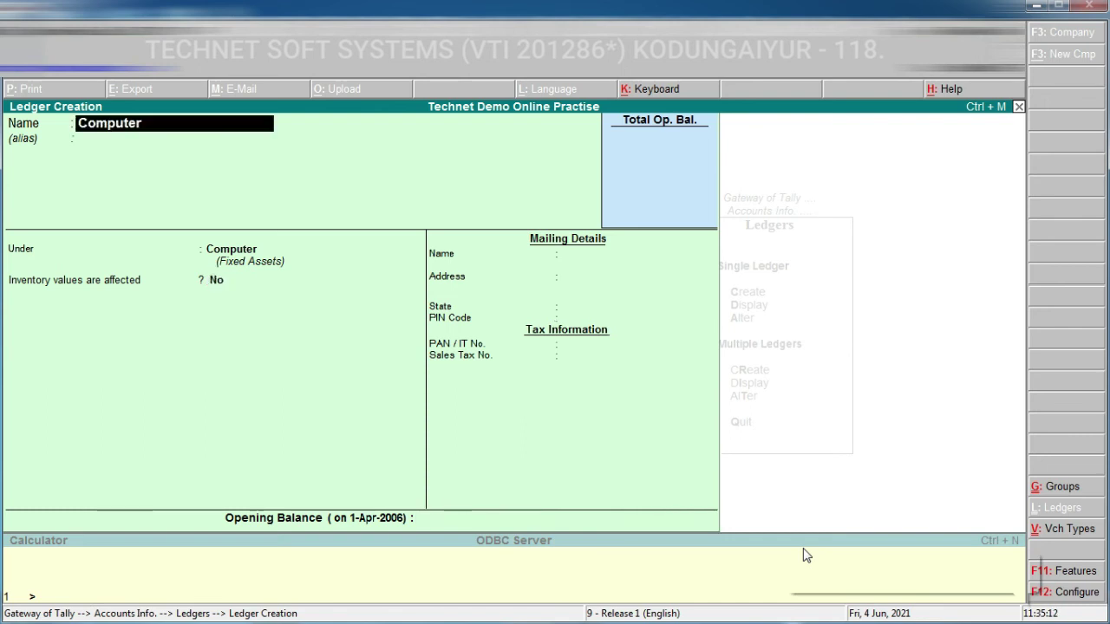
key(Return)
key(Return)
key(Return)
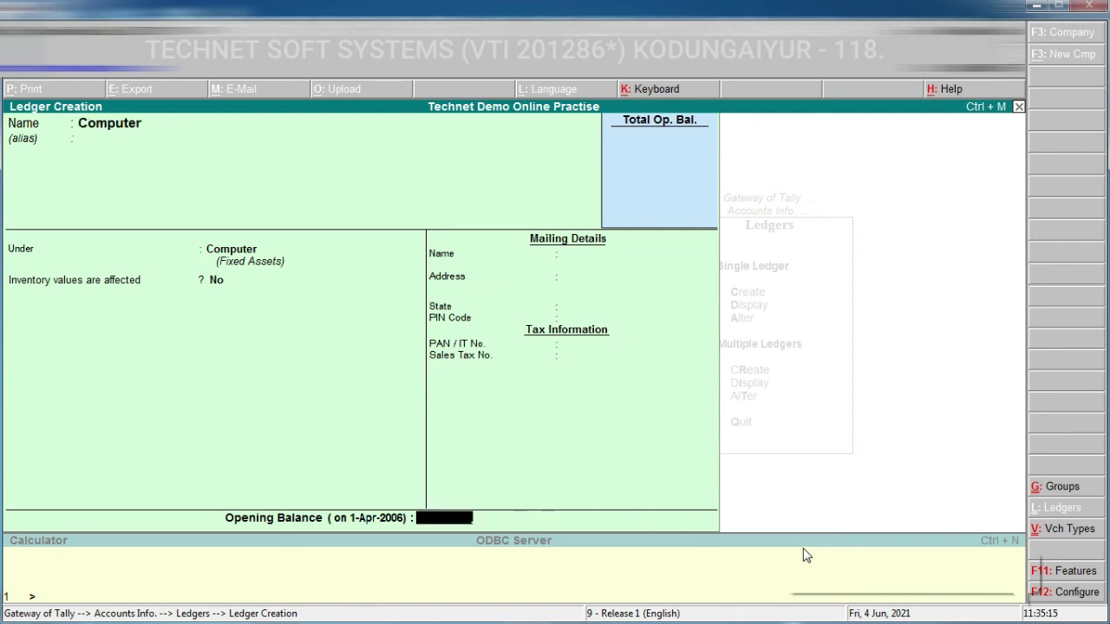
text(140600)
key(Return)
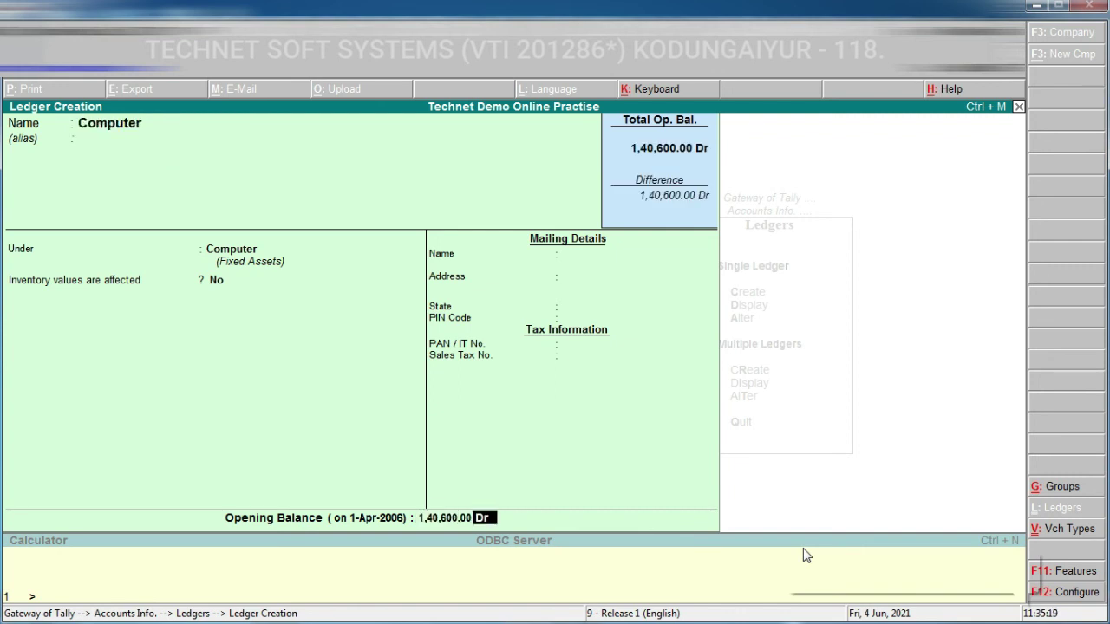
key(Return)
key(y)
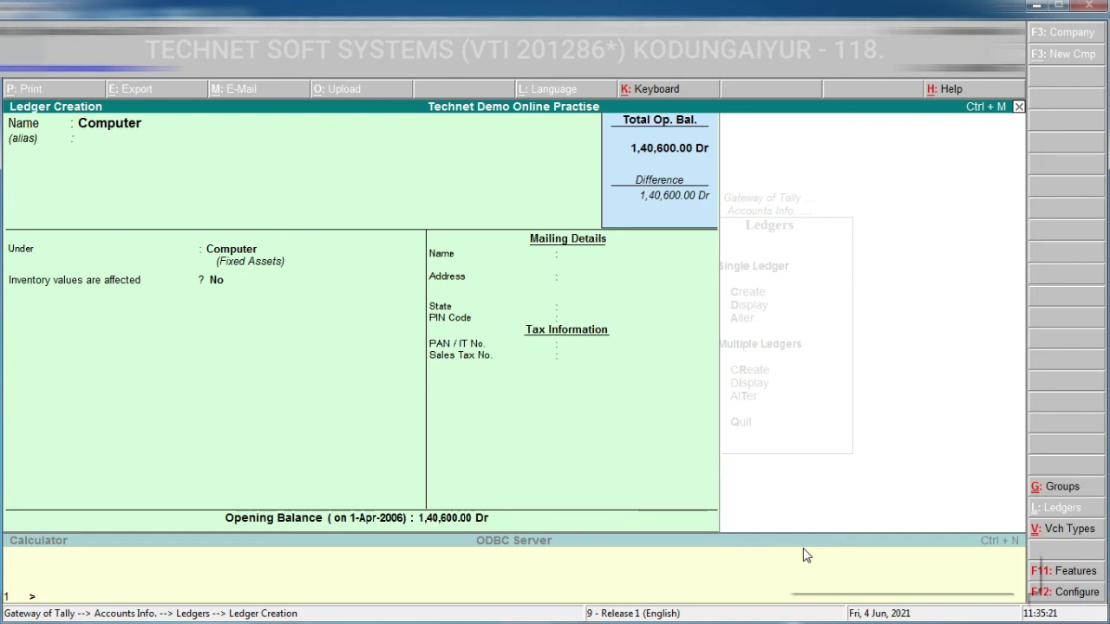
- Name a second ledger Depreciation on Computer and keep it under the Computer group with inventory values unaffected
text(D)
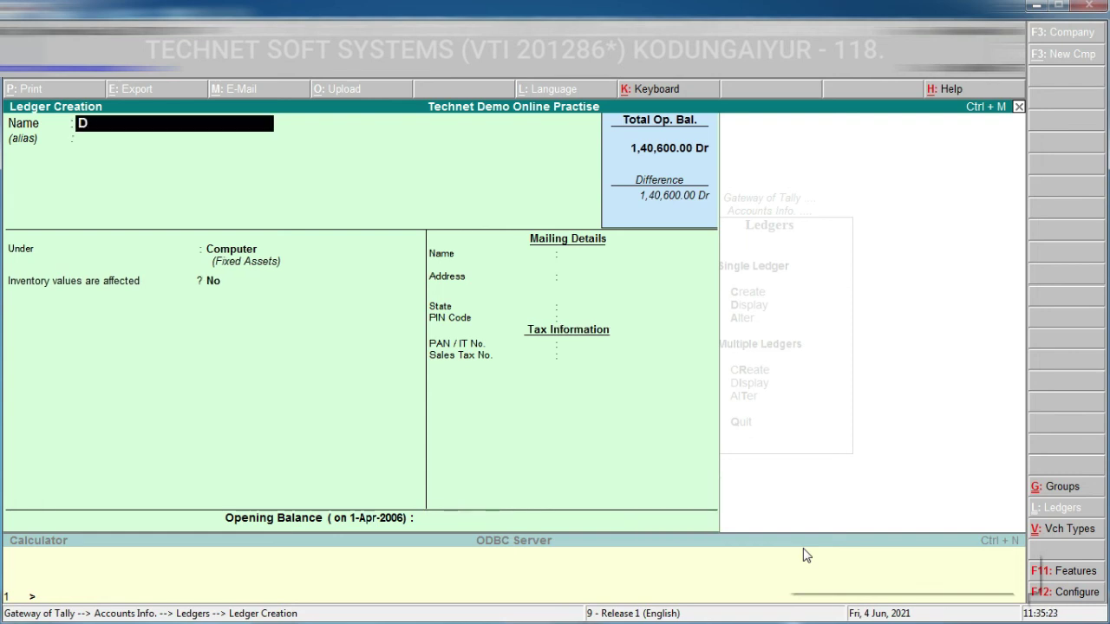
text(epreciation of)
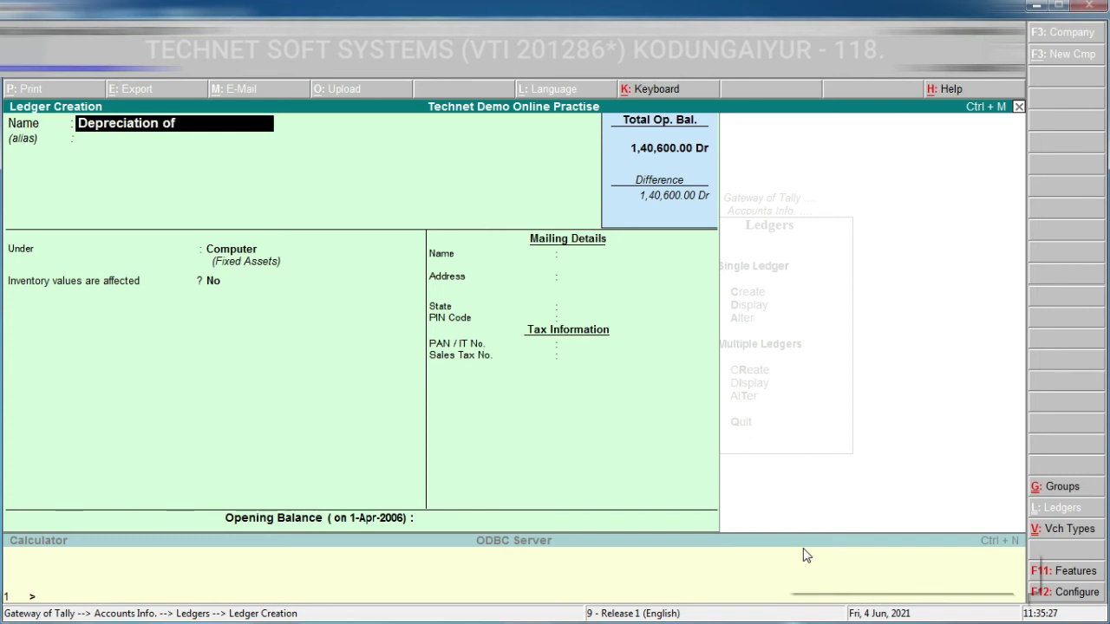
key(BackSpace)
text(n Compute)
text(r)
key(Return)
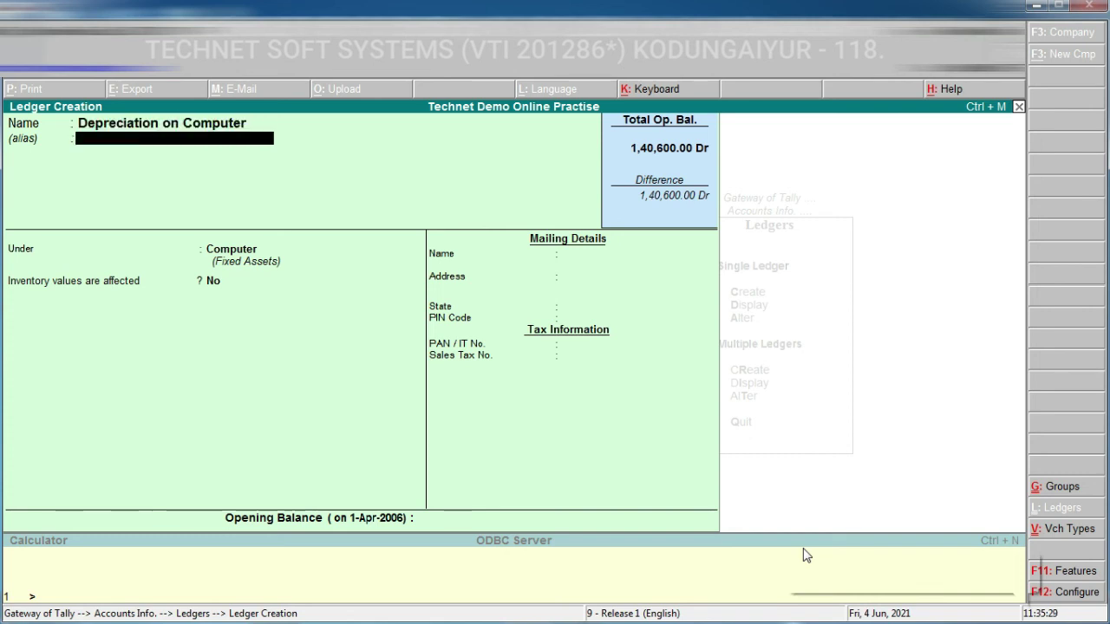
key(Return)
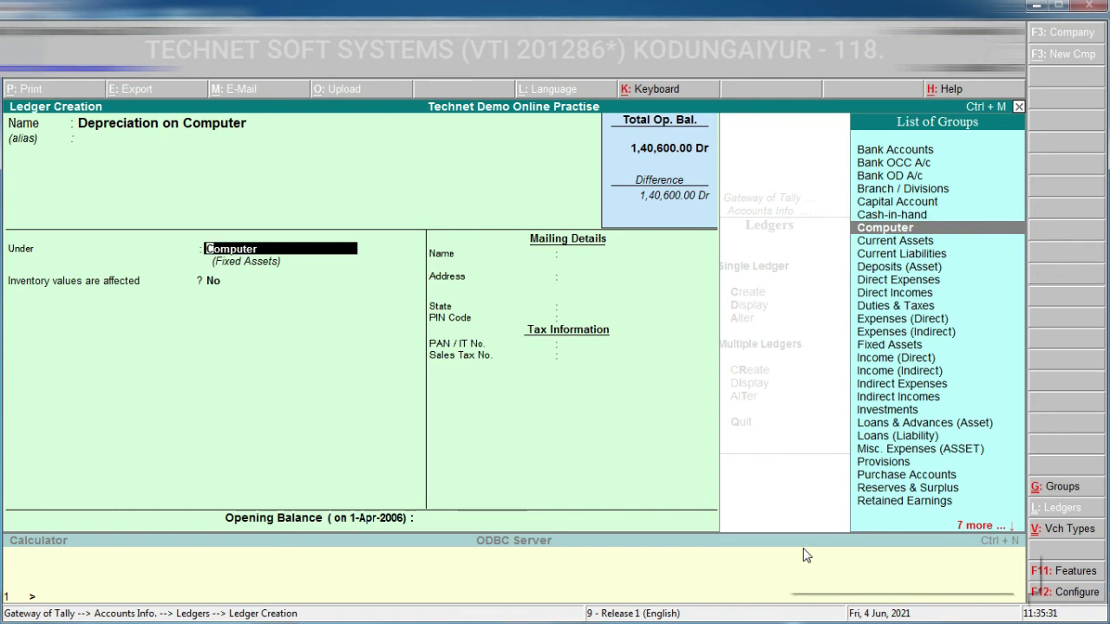
key(Return)
key(Return)
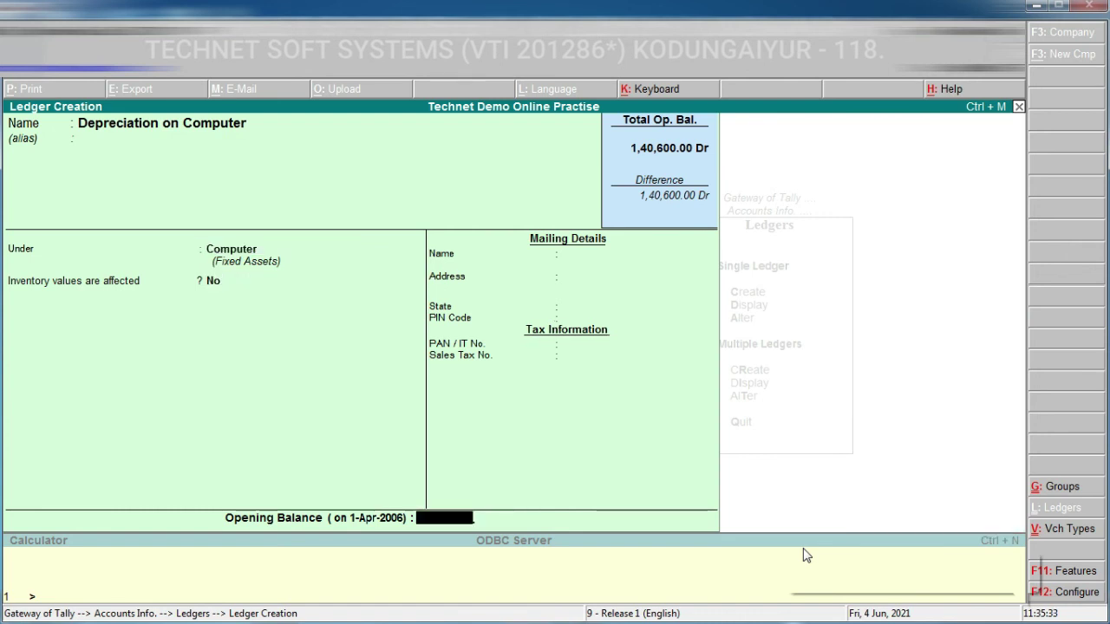
- Set the depreciation ledger's opening balance to 20,600 Cr, save it and quit single ledger creation
text(20600)
key(Return)
text(c)
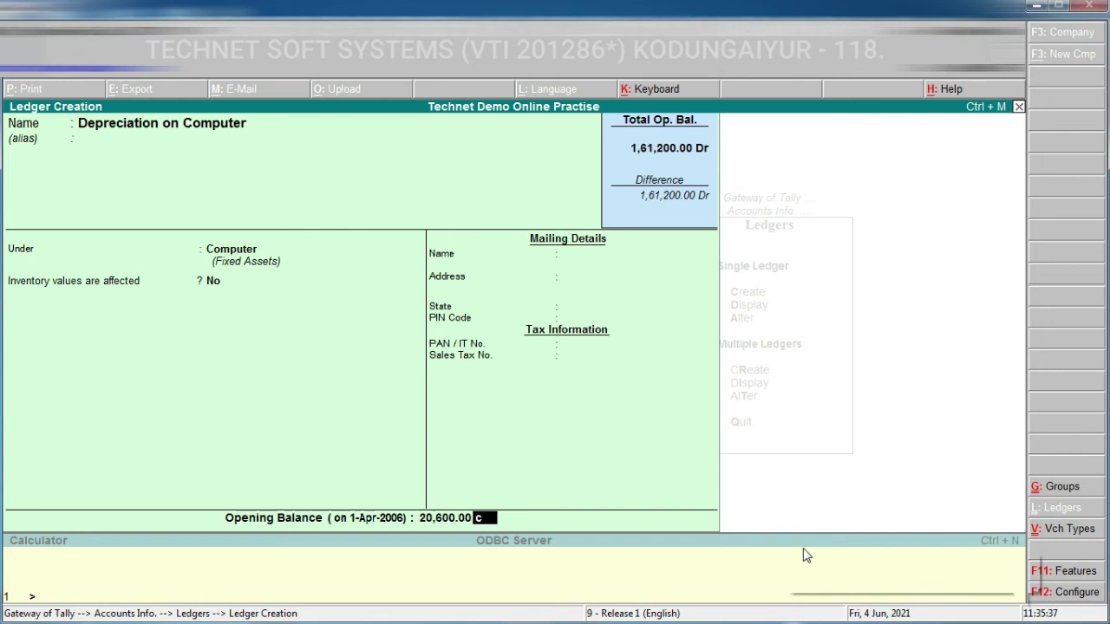
key(Return)
key(y)
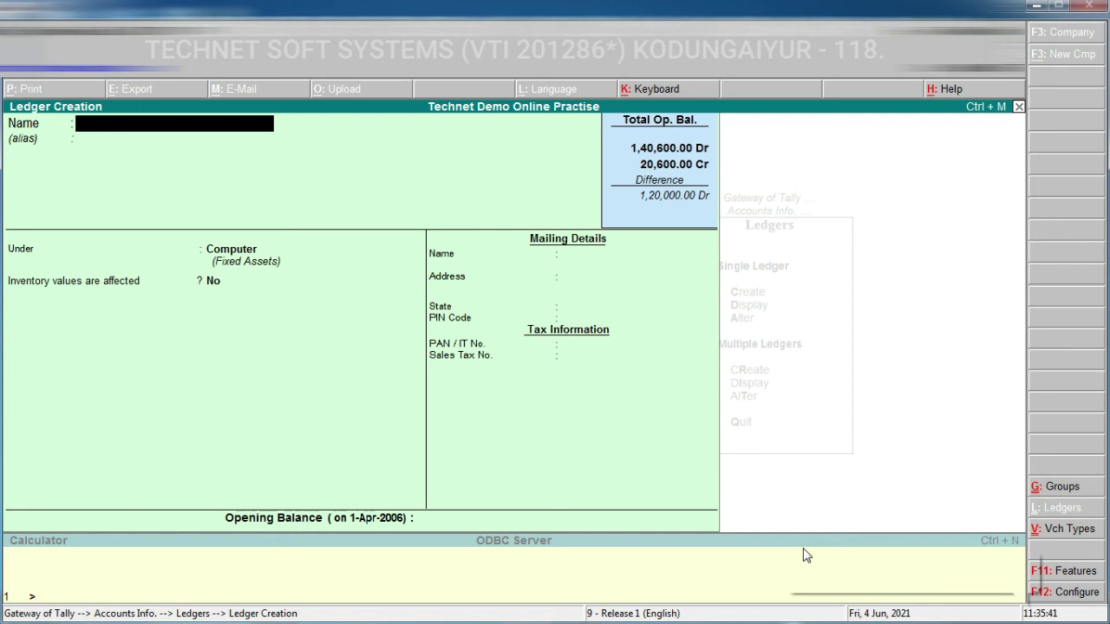
key(Escape)
key(y)
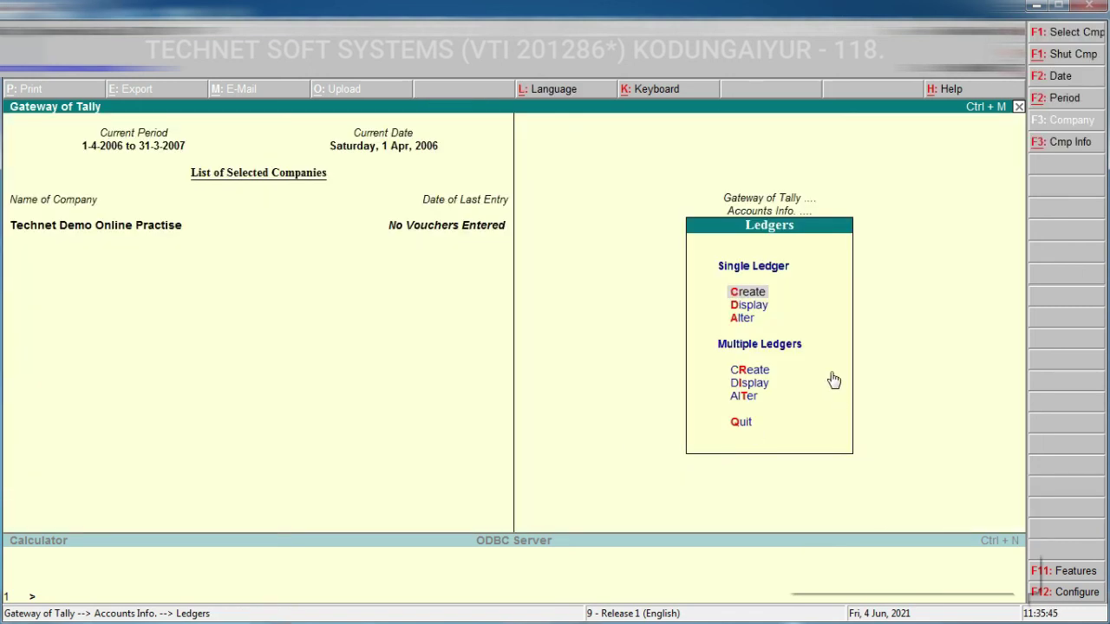
- Open multiple ledger creation and set its Under Group to Indirect Expenses
click(758, 376)
click(758, 376)
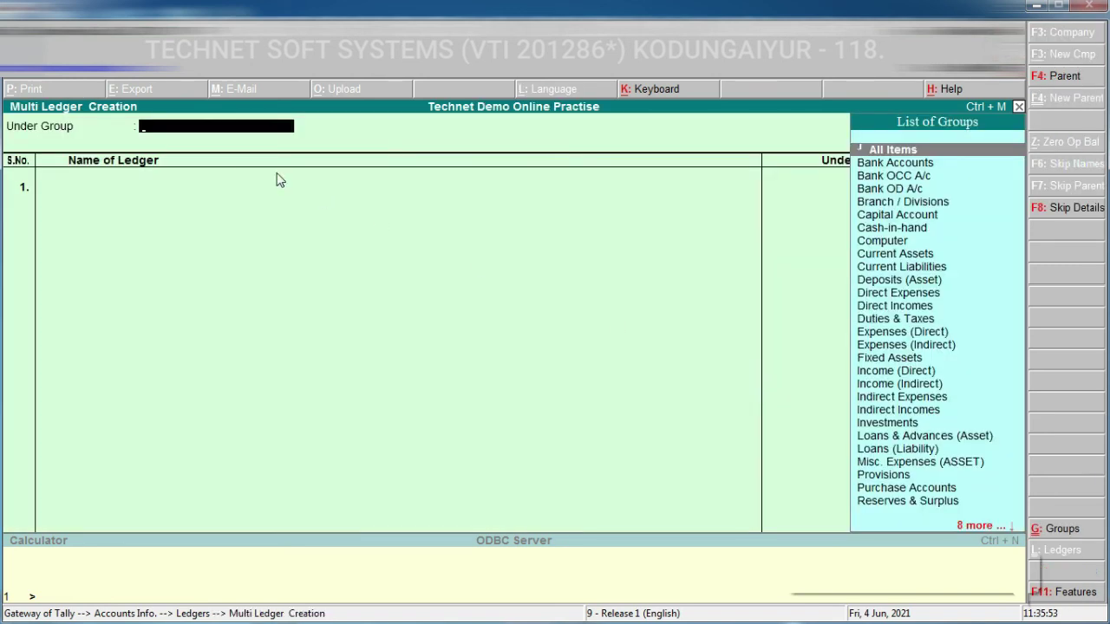
click(880, 152)
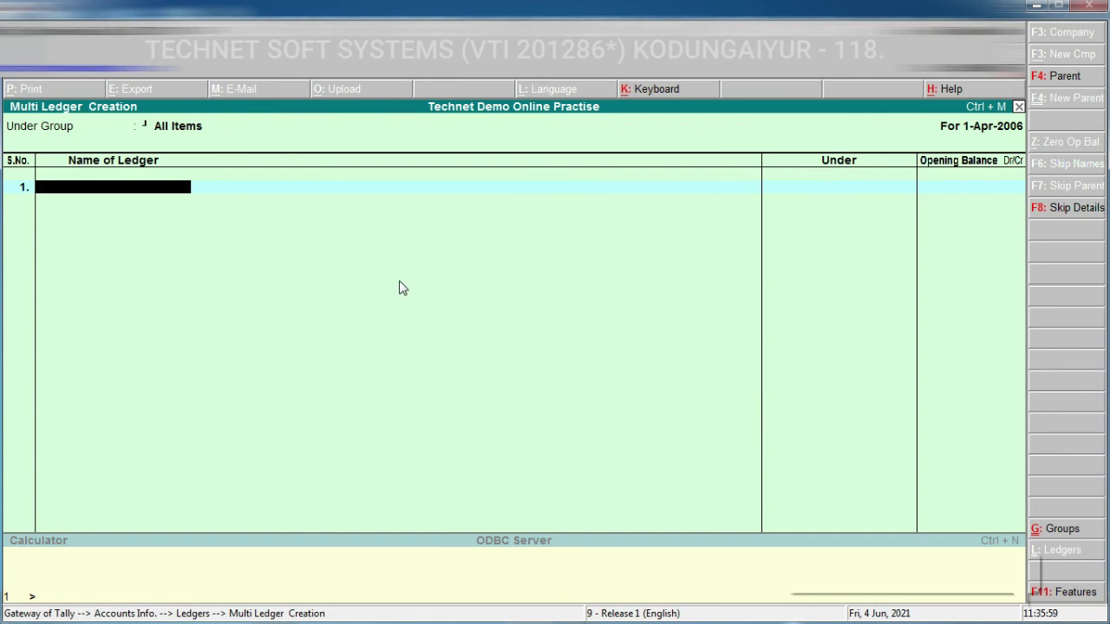
key(BackSpace)
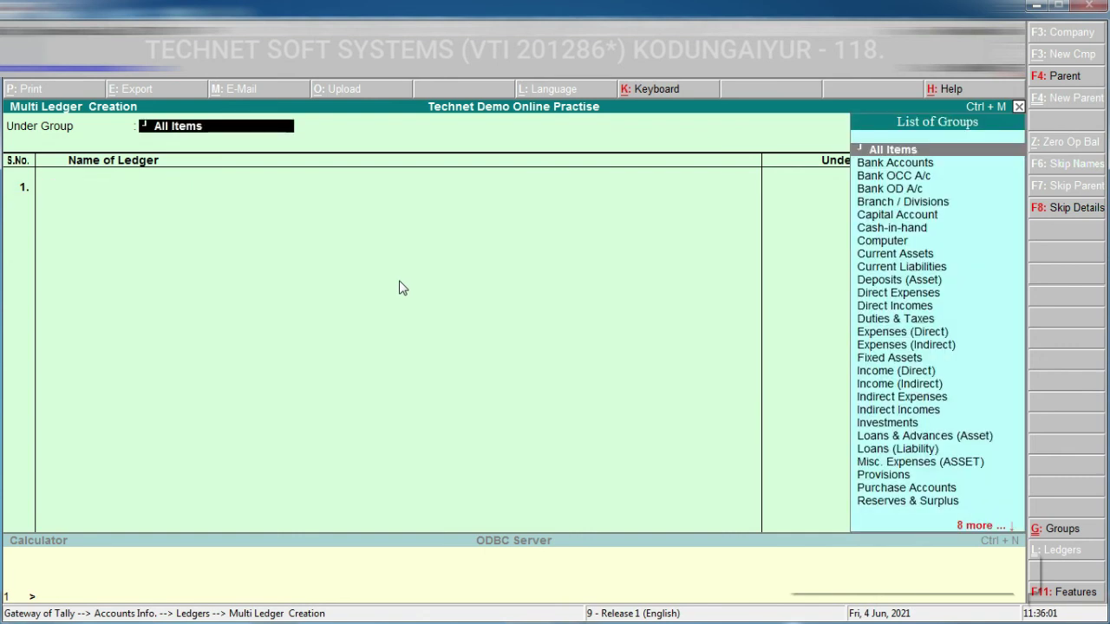
text(Ind)
key(Down)
key(Up)
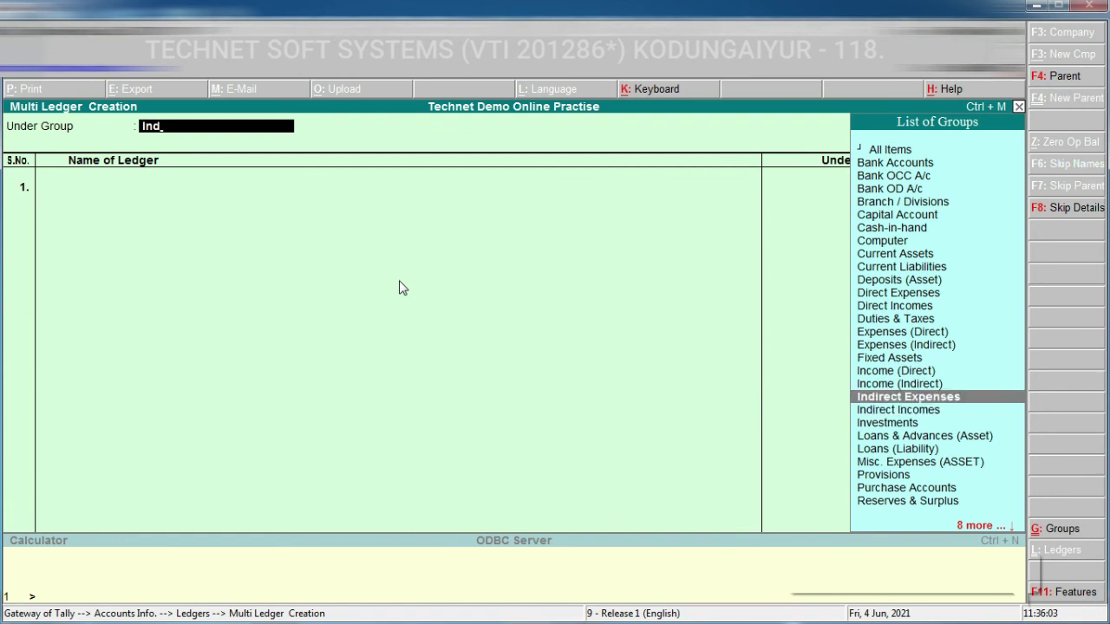
key(Down)
key(Up)
key(Return)
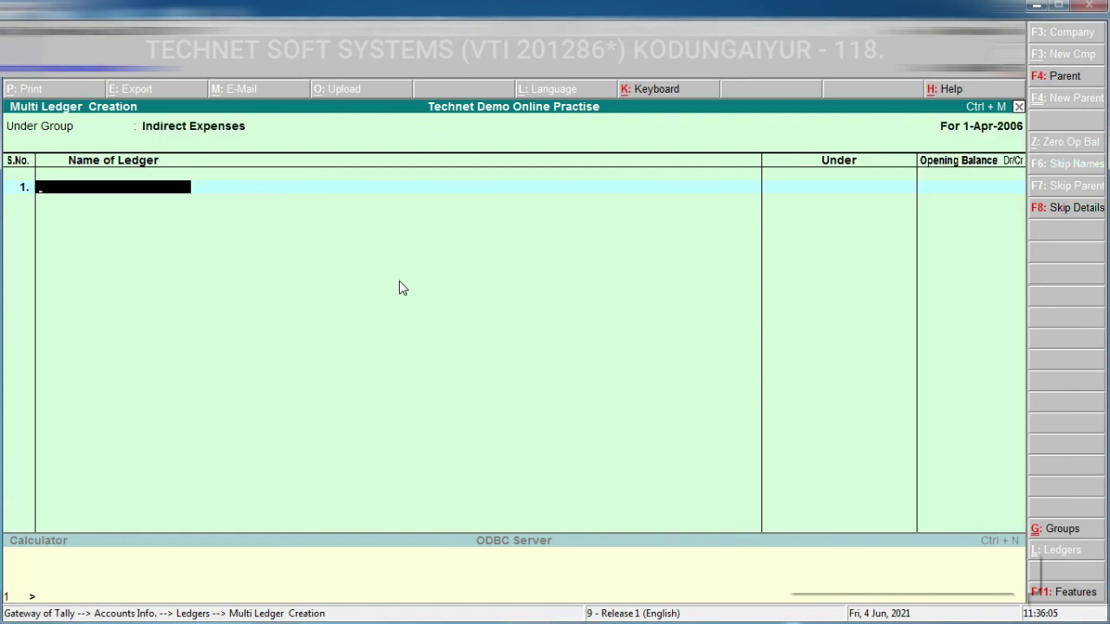
- Enter a Salaries ledger in the first row with an opening balance of 4,500 Dr
text(Salaries)
key(Return)
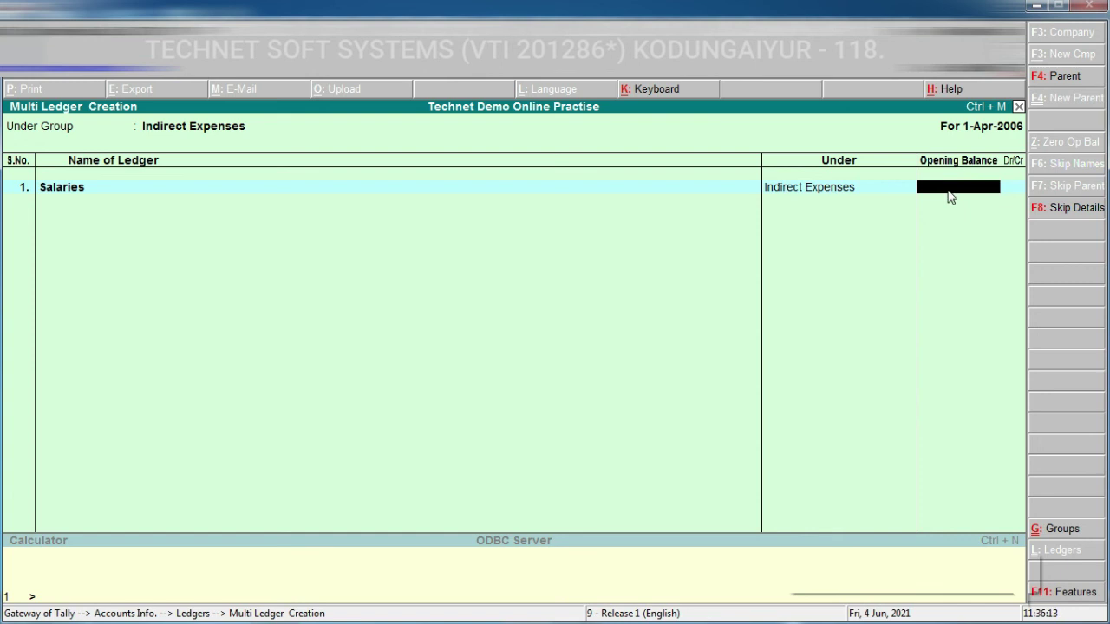
text(4500)
key(Return)
key(Return)
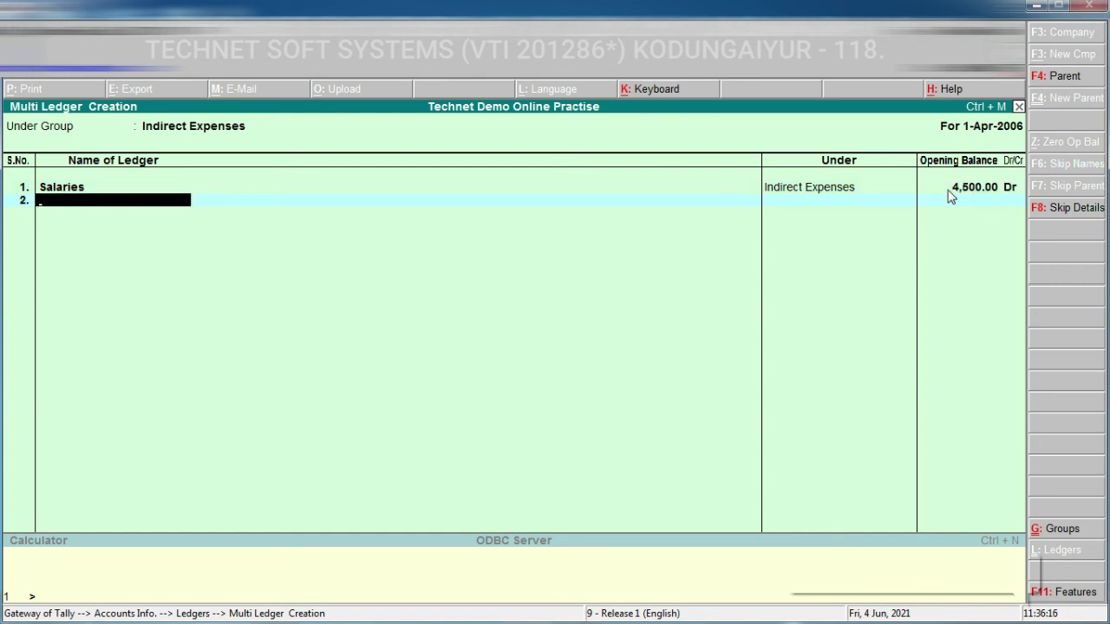
- Enter a Rent ledger in the second row with an opening balance of 7,500 Dr
text(Rent)
key(Return)
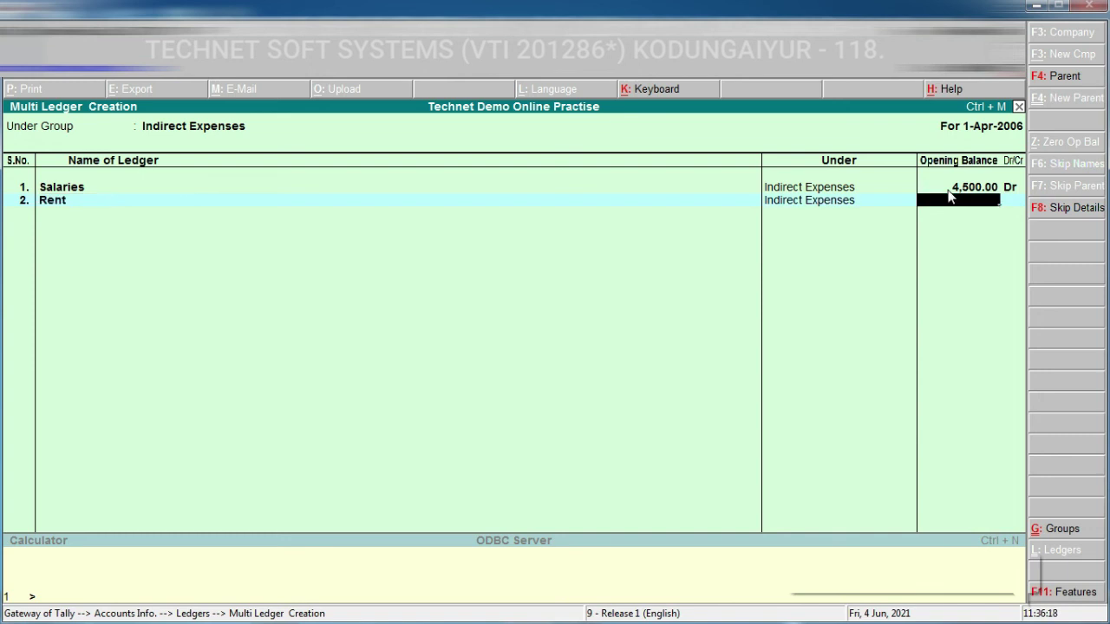
text(7500)
key(Return)
key(Return)
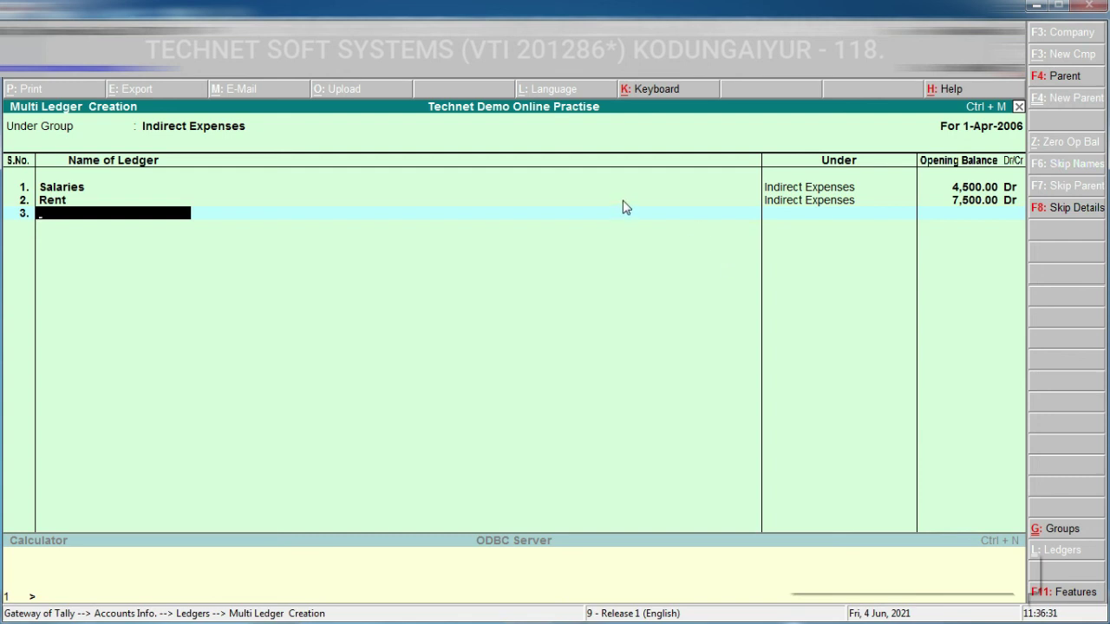
- Return to the Under Group field of the multiple ledger form and change it to All Items
key(BackSpace)
key(BackSpace)
key(BackSpace)
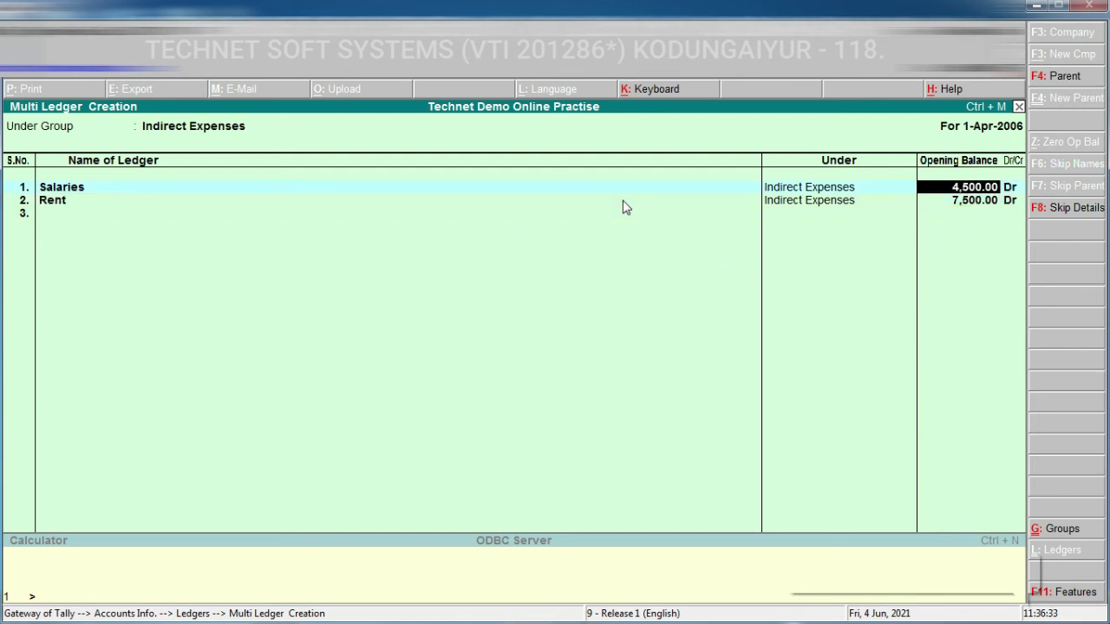
key(BackSpace)
key(BackSpace)
key(Up)
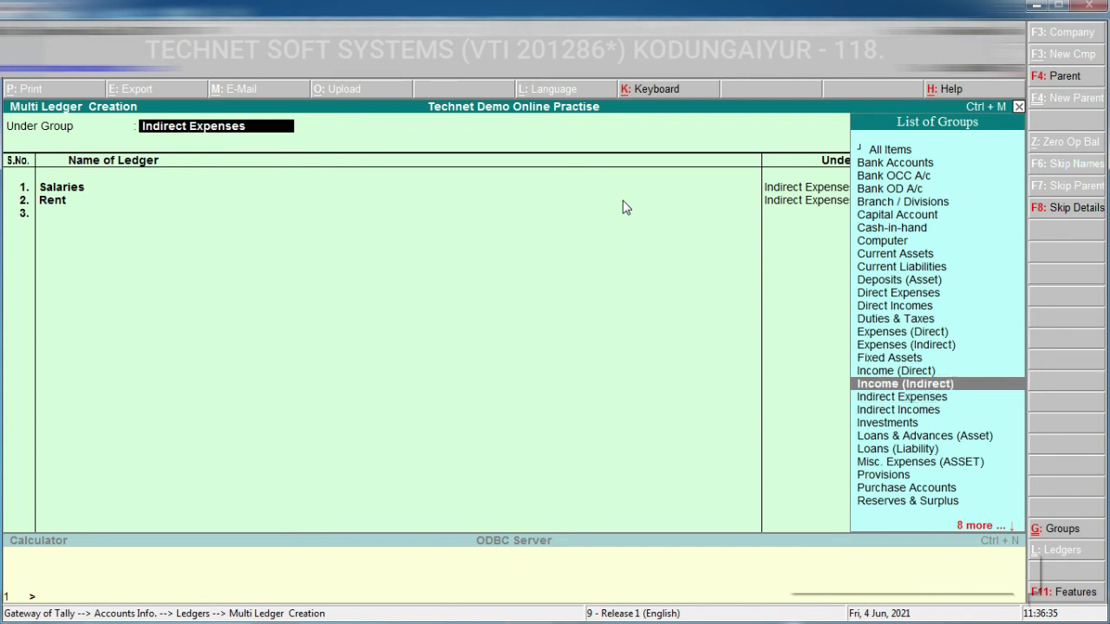
key(Up)
key(Up)
key(Up)
key(Up)
key(Up)
key(Up)
key(Up)
key(Up)
key(Up)
key(Up)
key(Up)
key(Up)
key(Up)
key(Up)
key(Up)
key(Up)
key(Up)
key(Up)
key(Return)
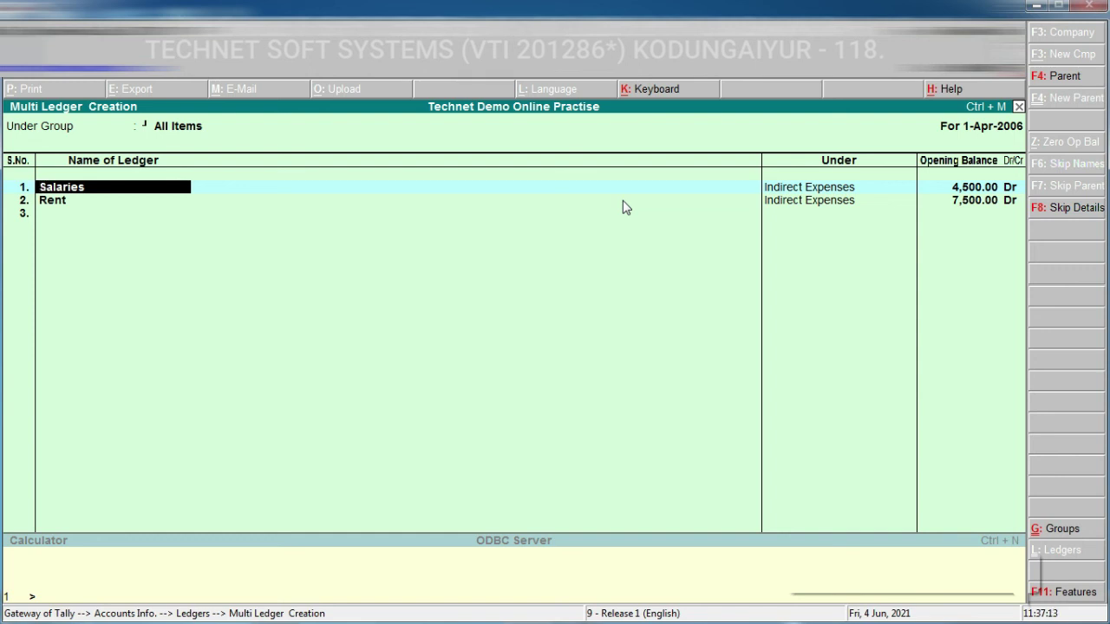
- Confirm Indirect Expenses as the group of the Salaries ledger in the first row and accept its opening balance
key(Return)
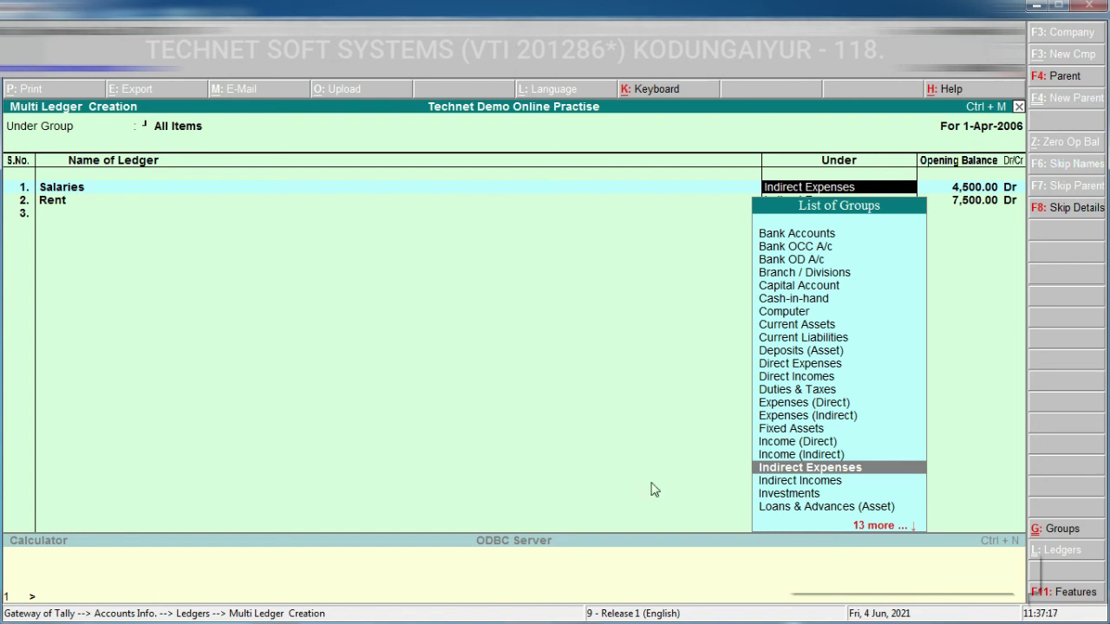
click(830, 476)
key(Return)
key(Return)
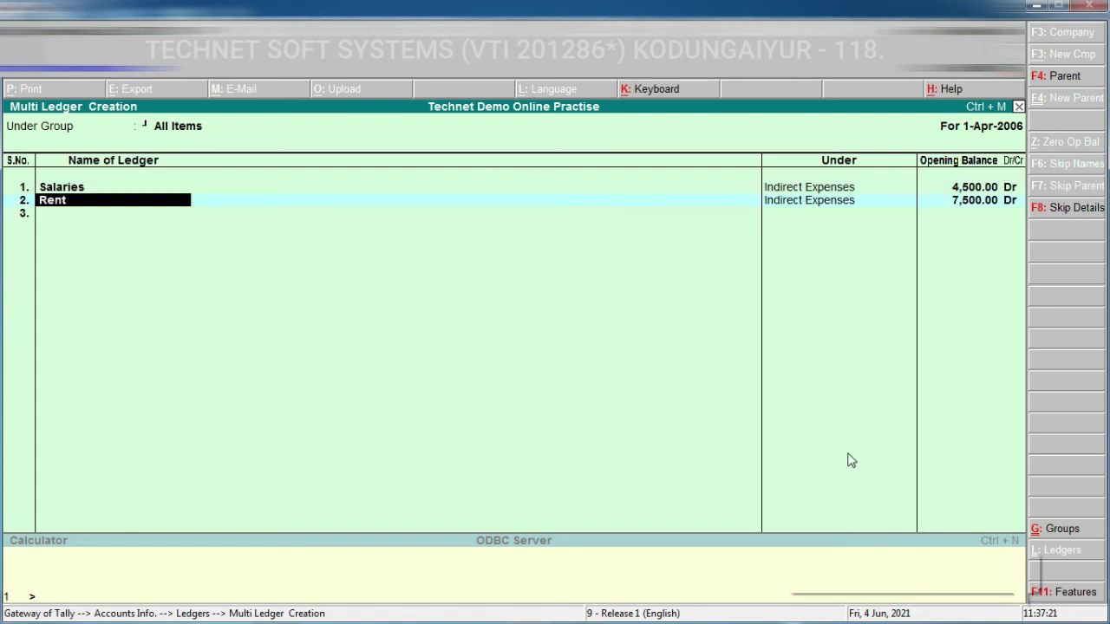
- Rename the second-row ledger from Rent to Wages and set its group to Direct Expenses
text(Wages)
key(Return)
text(D)
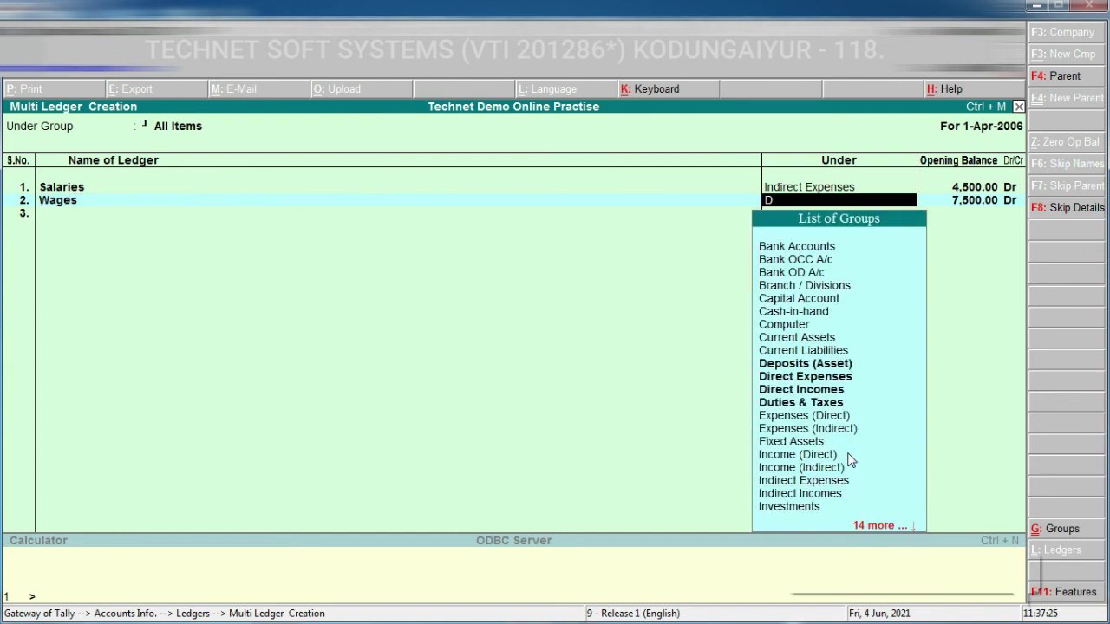
key(Down)
key(Down)
key(Up)
key(Return)
key(Return)
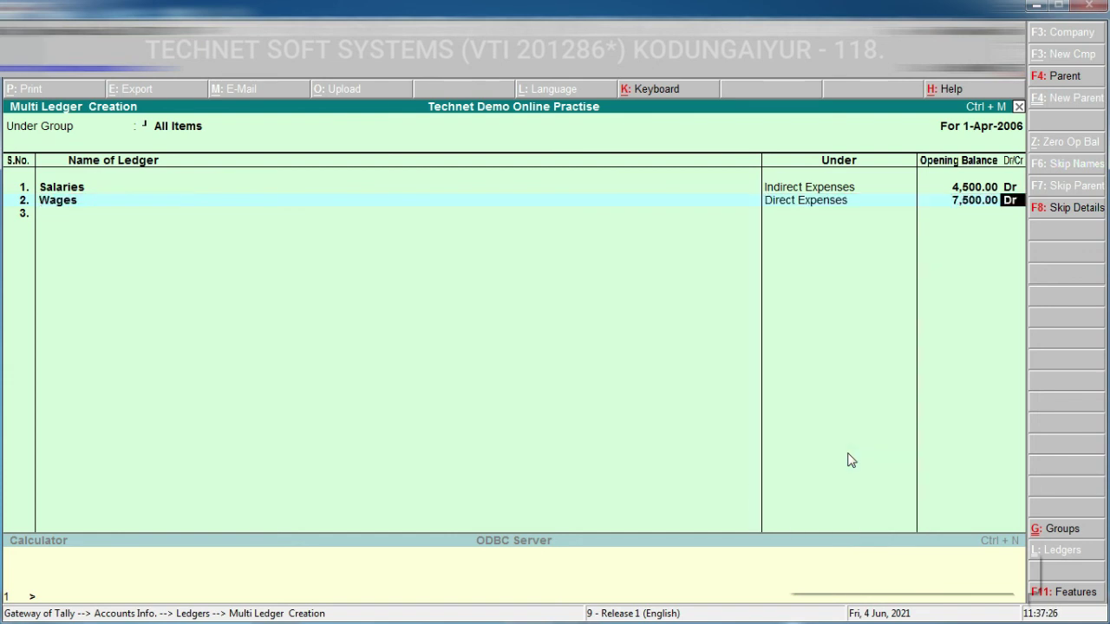
key(Return)
- Add a Travelling ledger under Indirect Expenses with an opening balance of 750 Dr in the third row, and save the ledgers
text(Travelling)
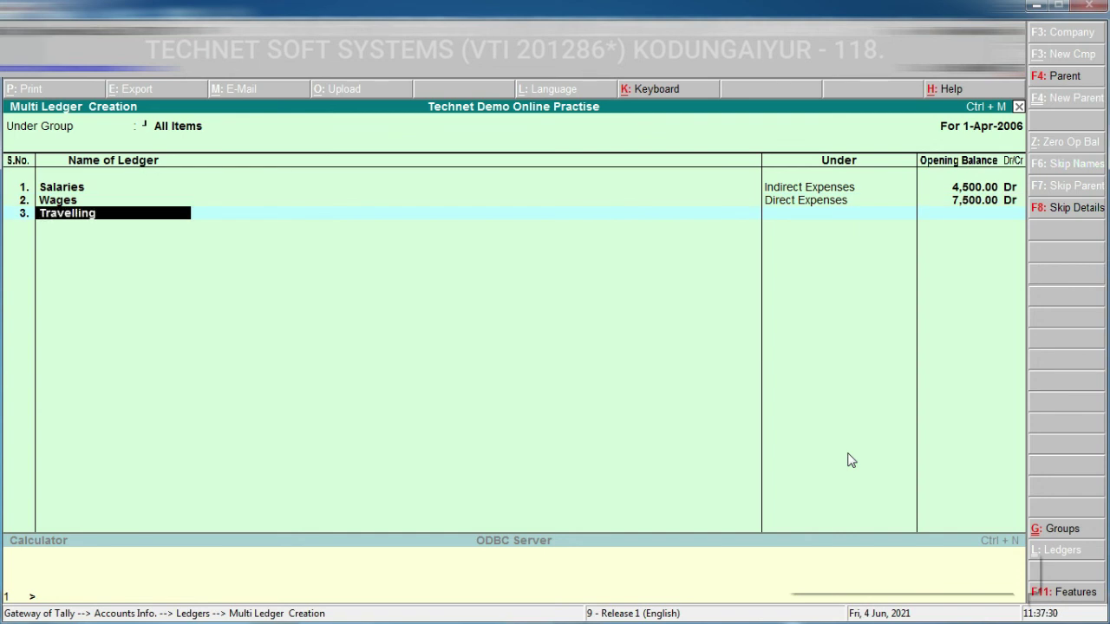
key(Return)
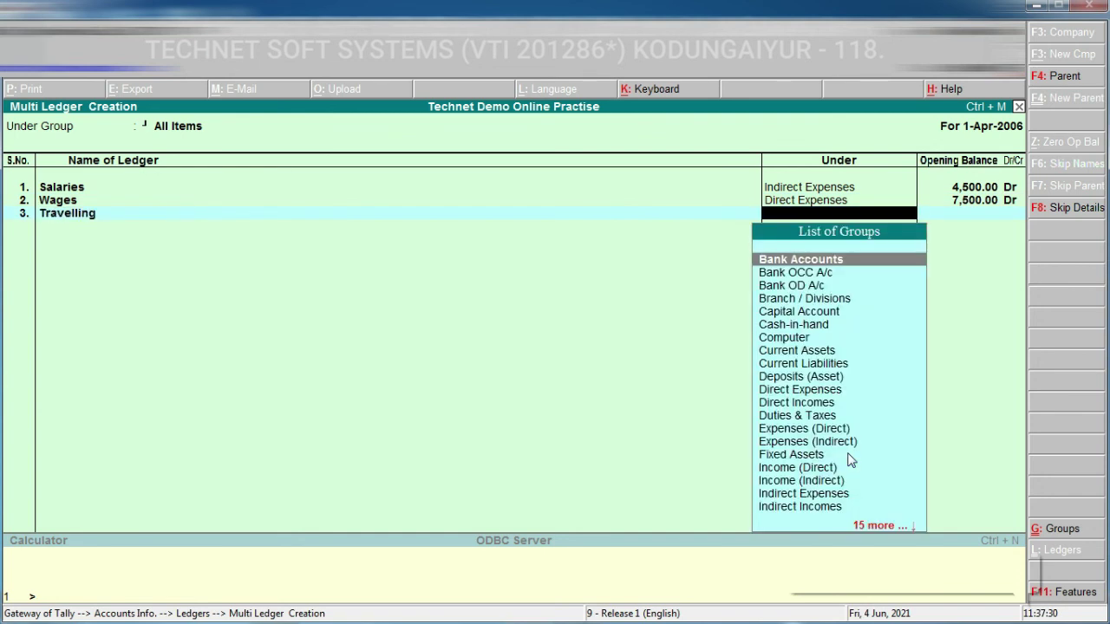
text(I)
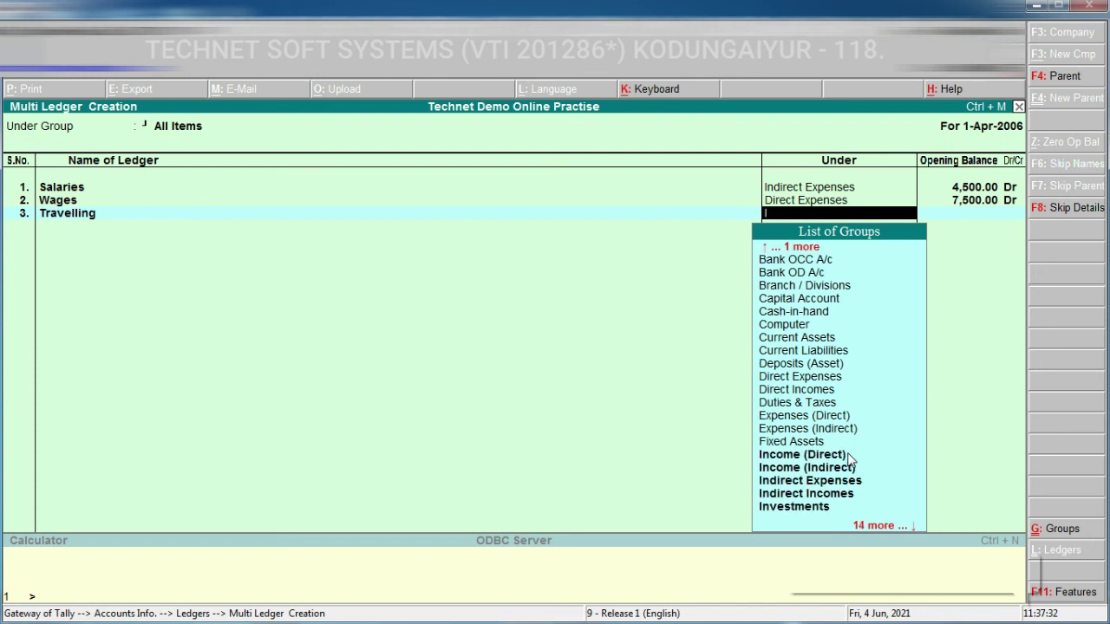
key(Down)
key(Up)
key(Down)
key(Up)
key(Return)
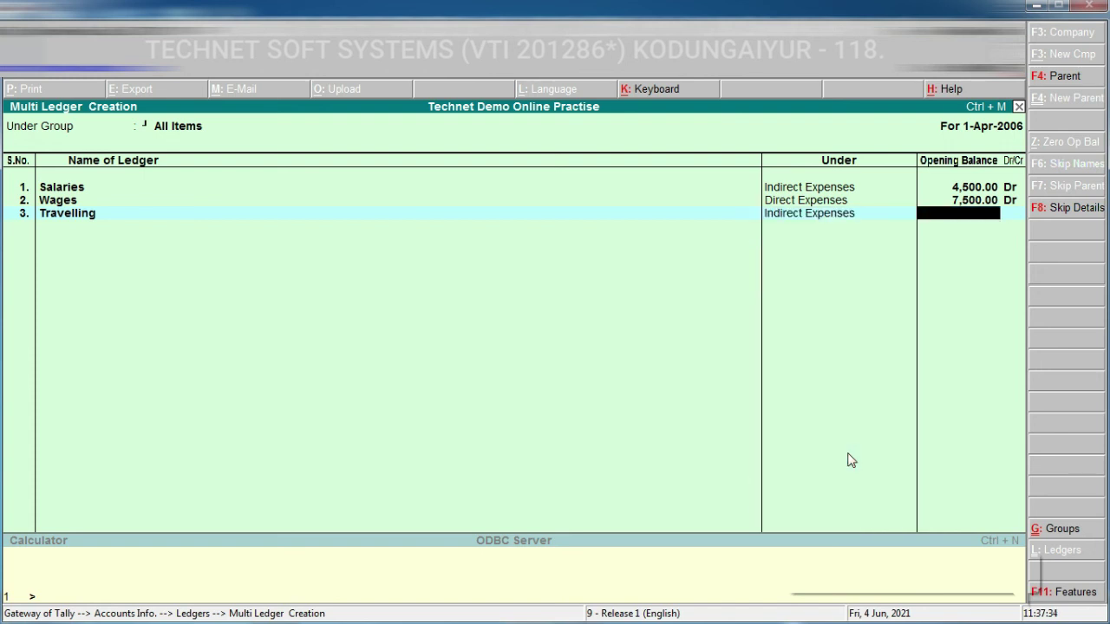
text(750)
key(Return)
key(Return)
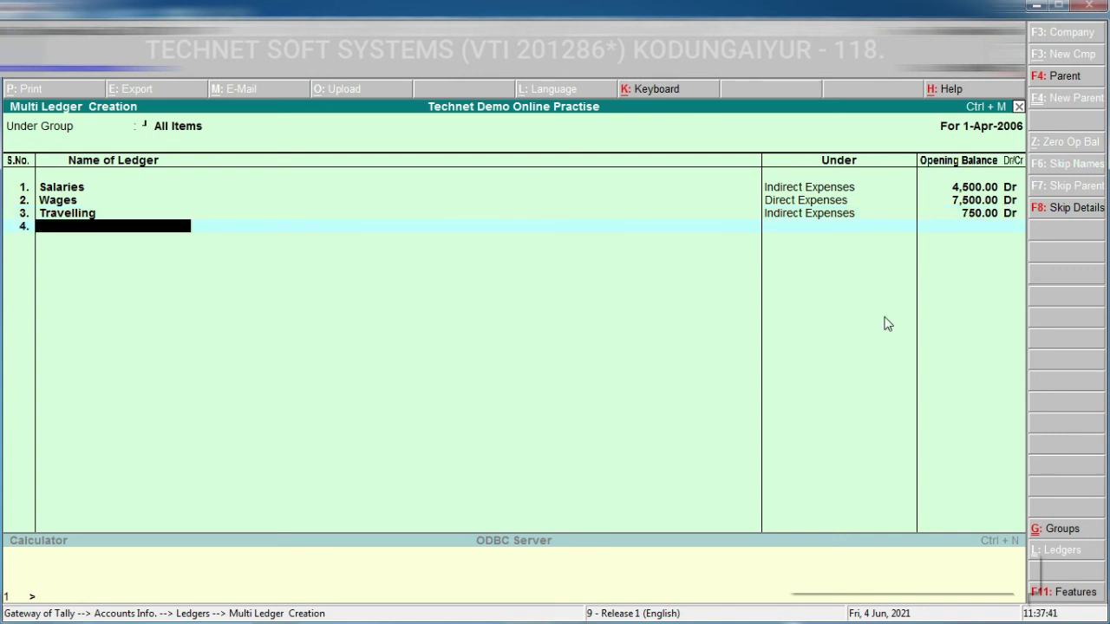
key(Return)
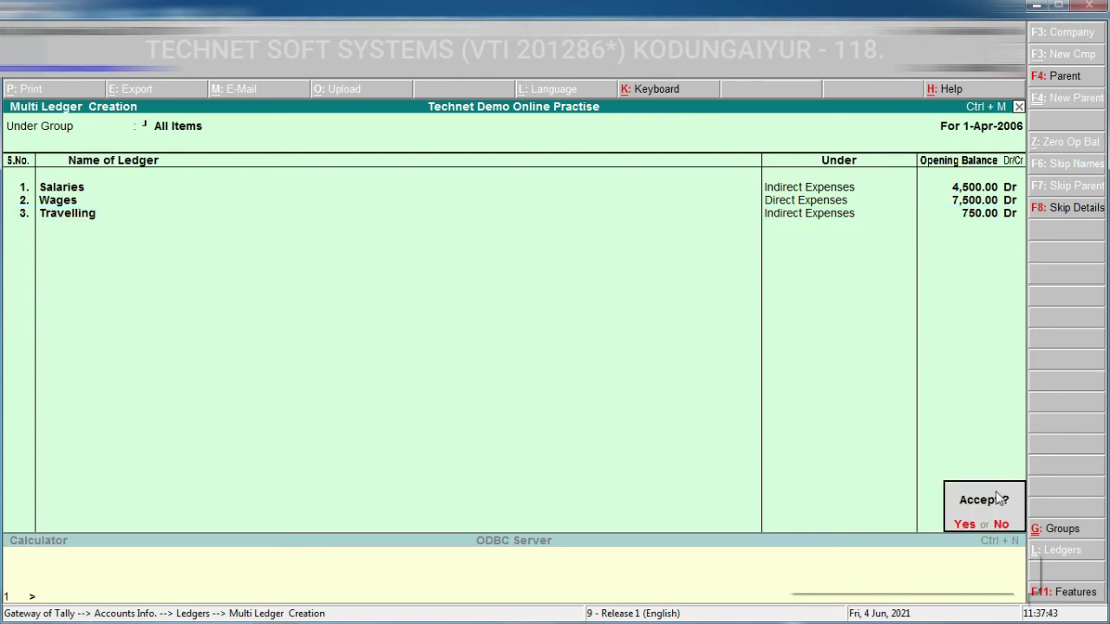
click(965, 525)
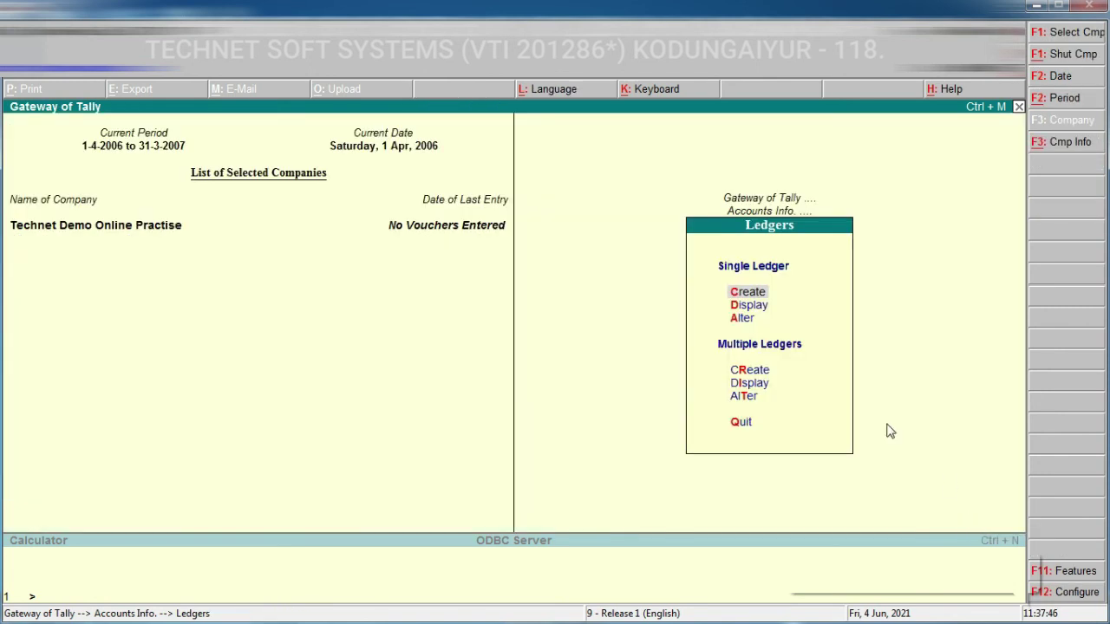
click(757, 296)
key(Escape)
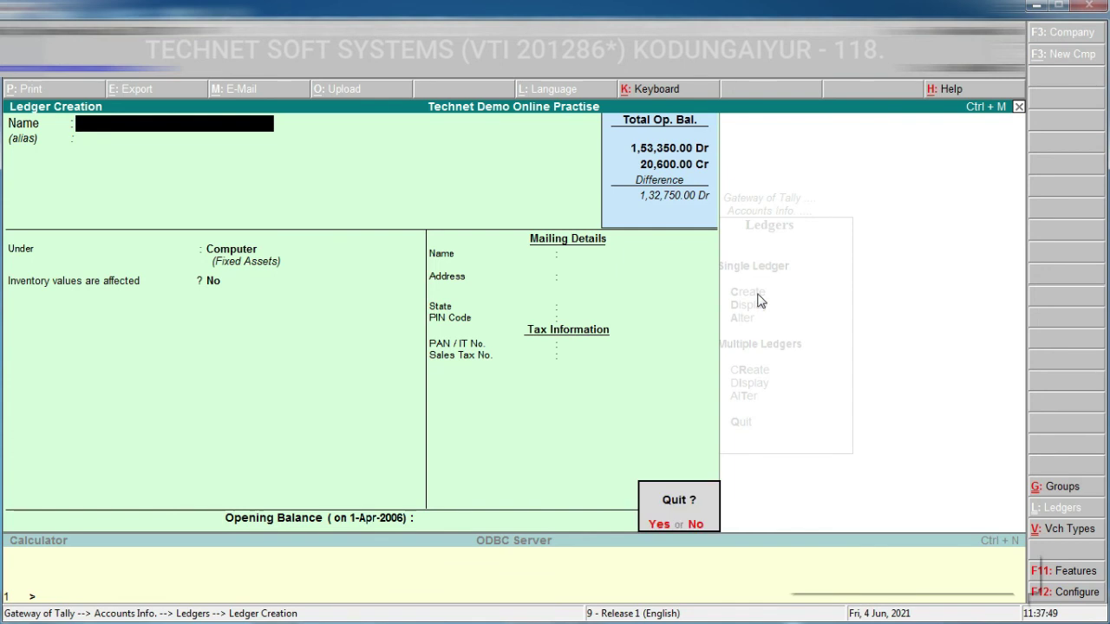
key(y)
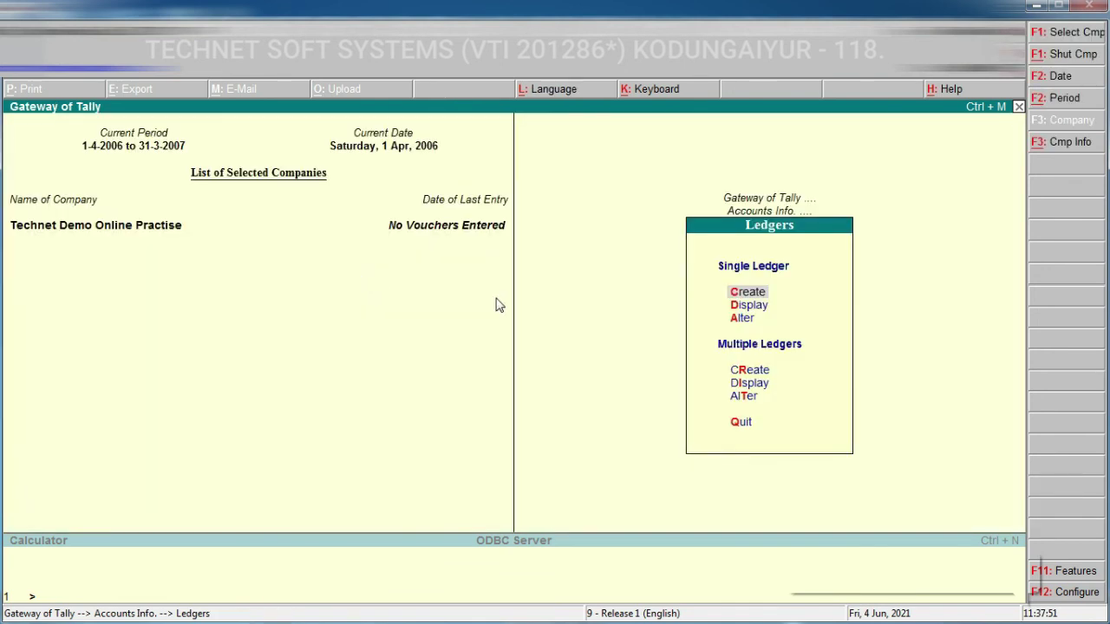
- Review all ledgers with their groups and opening balances in multiple ledger alteration, and return to the Gateway of Tally
click(751, 397)
key(Return)
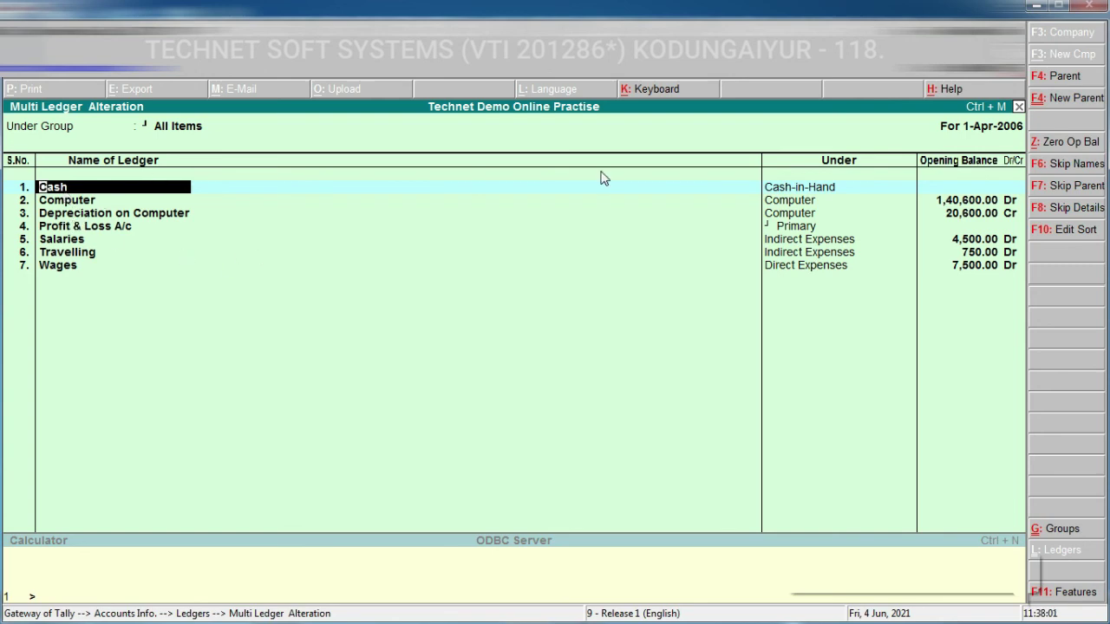
key(BackSpace)
key(Escape)
key(y)
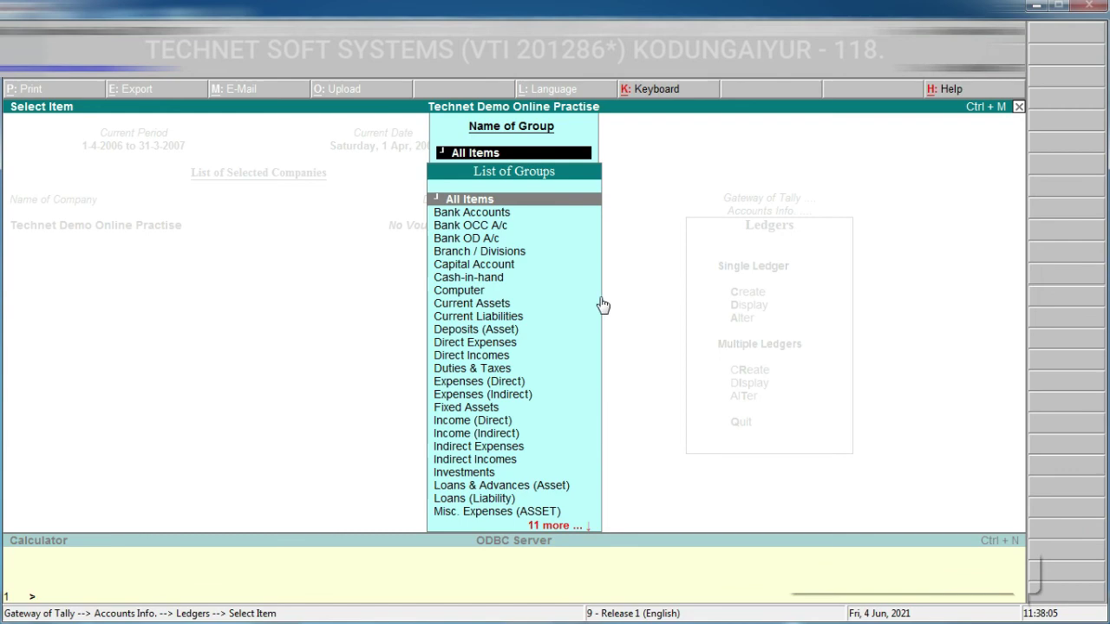
key(Escape)
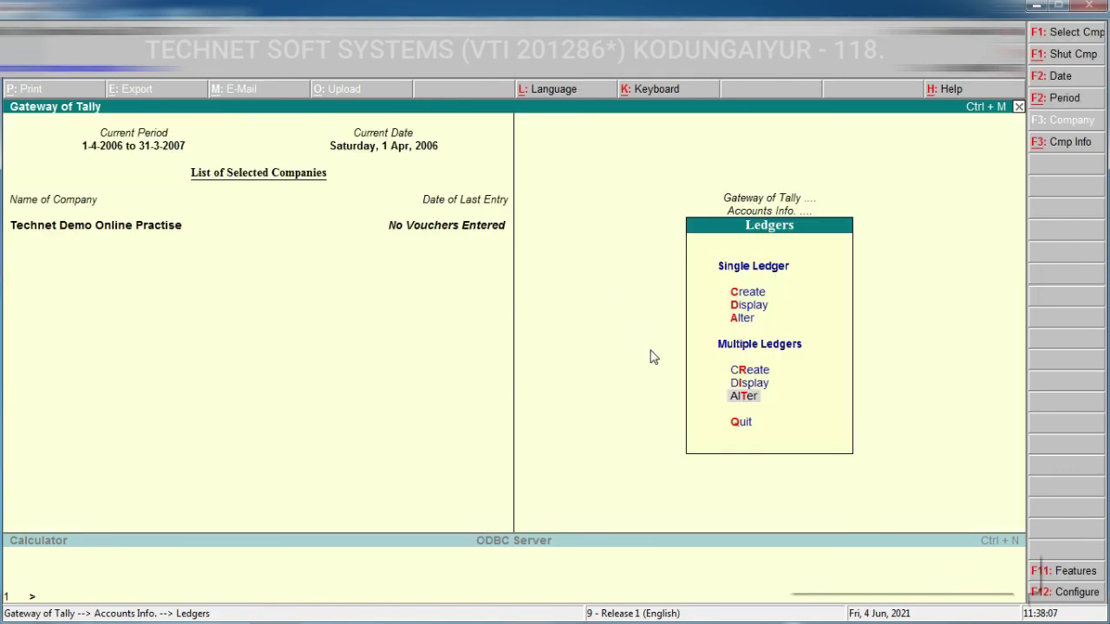
key(Escape)
key(Escape)
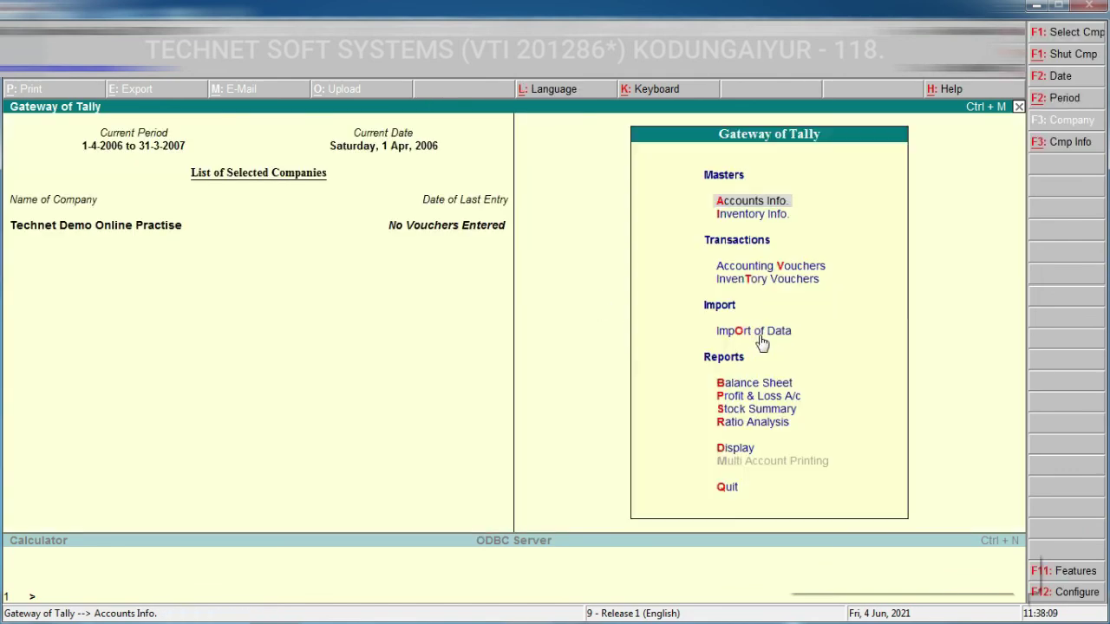